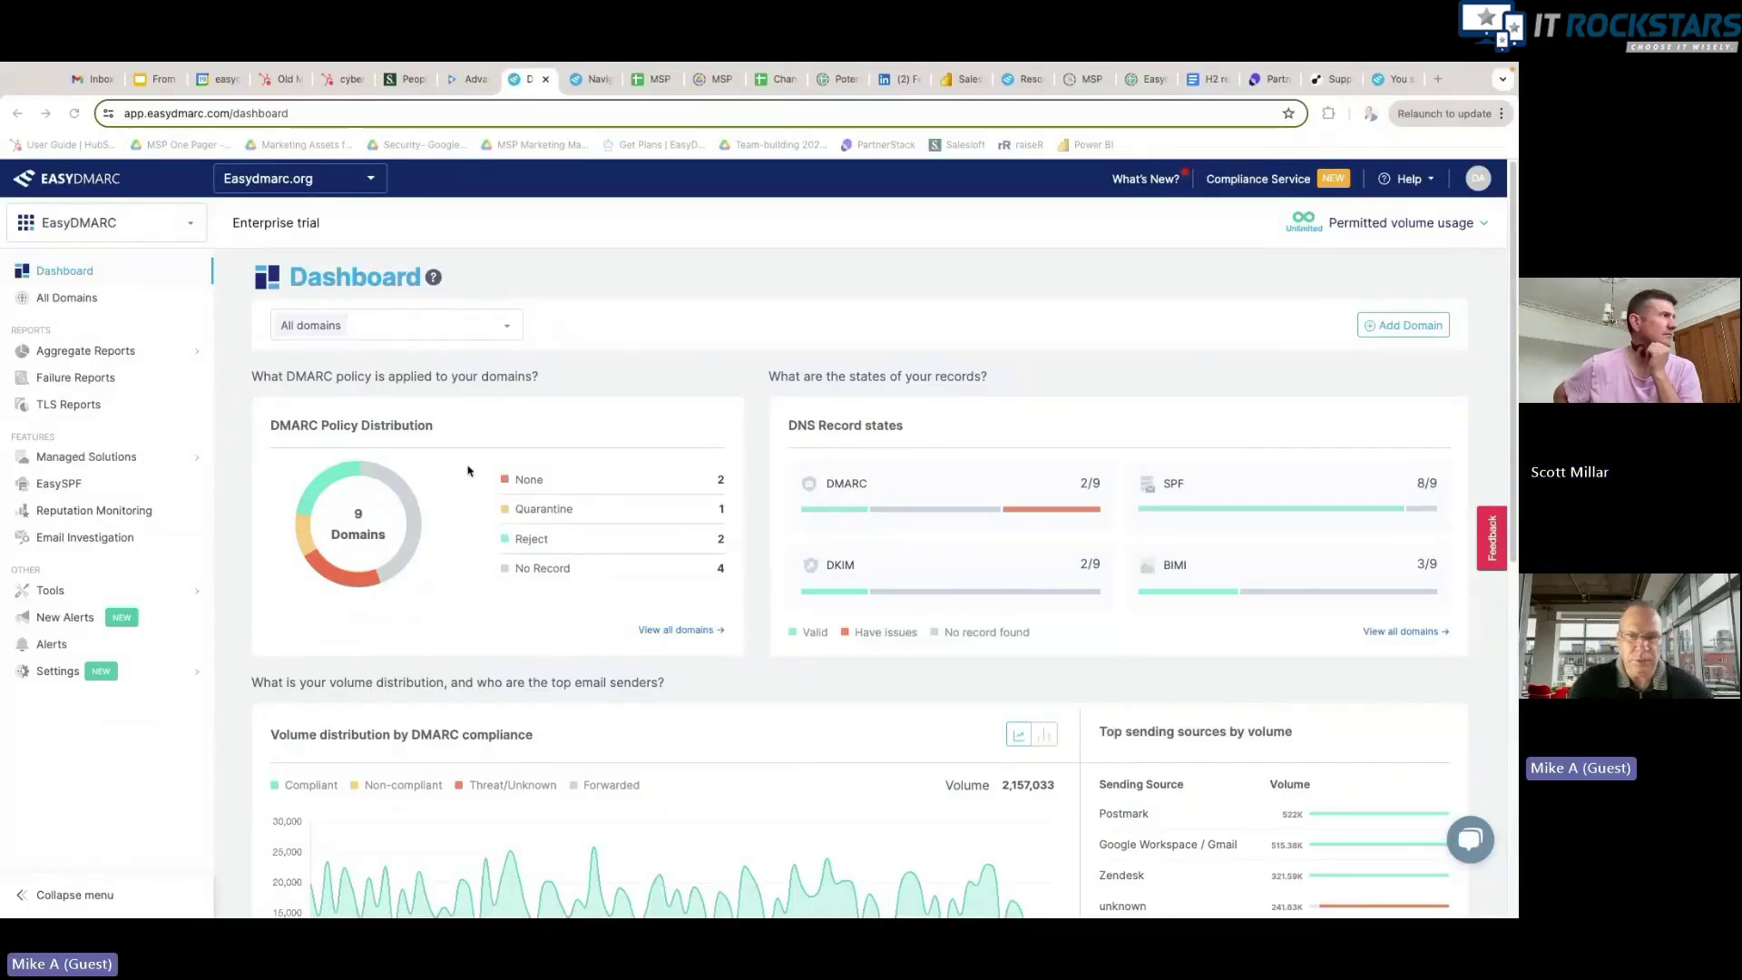
Step: Scroll through the dashboard's message charts, then expand Settings in the sidebar
scroll(467, 470, down, 1)
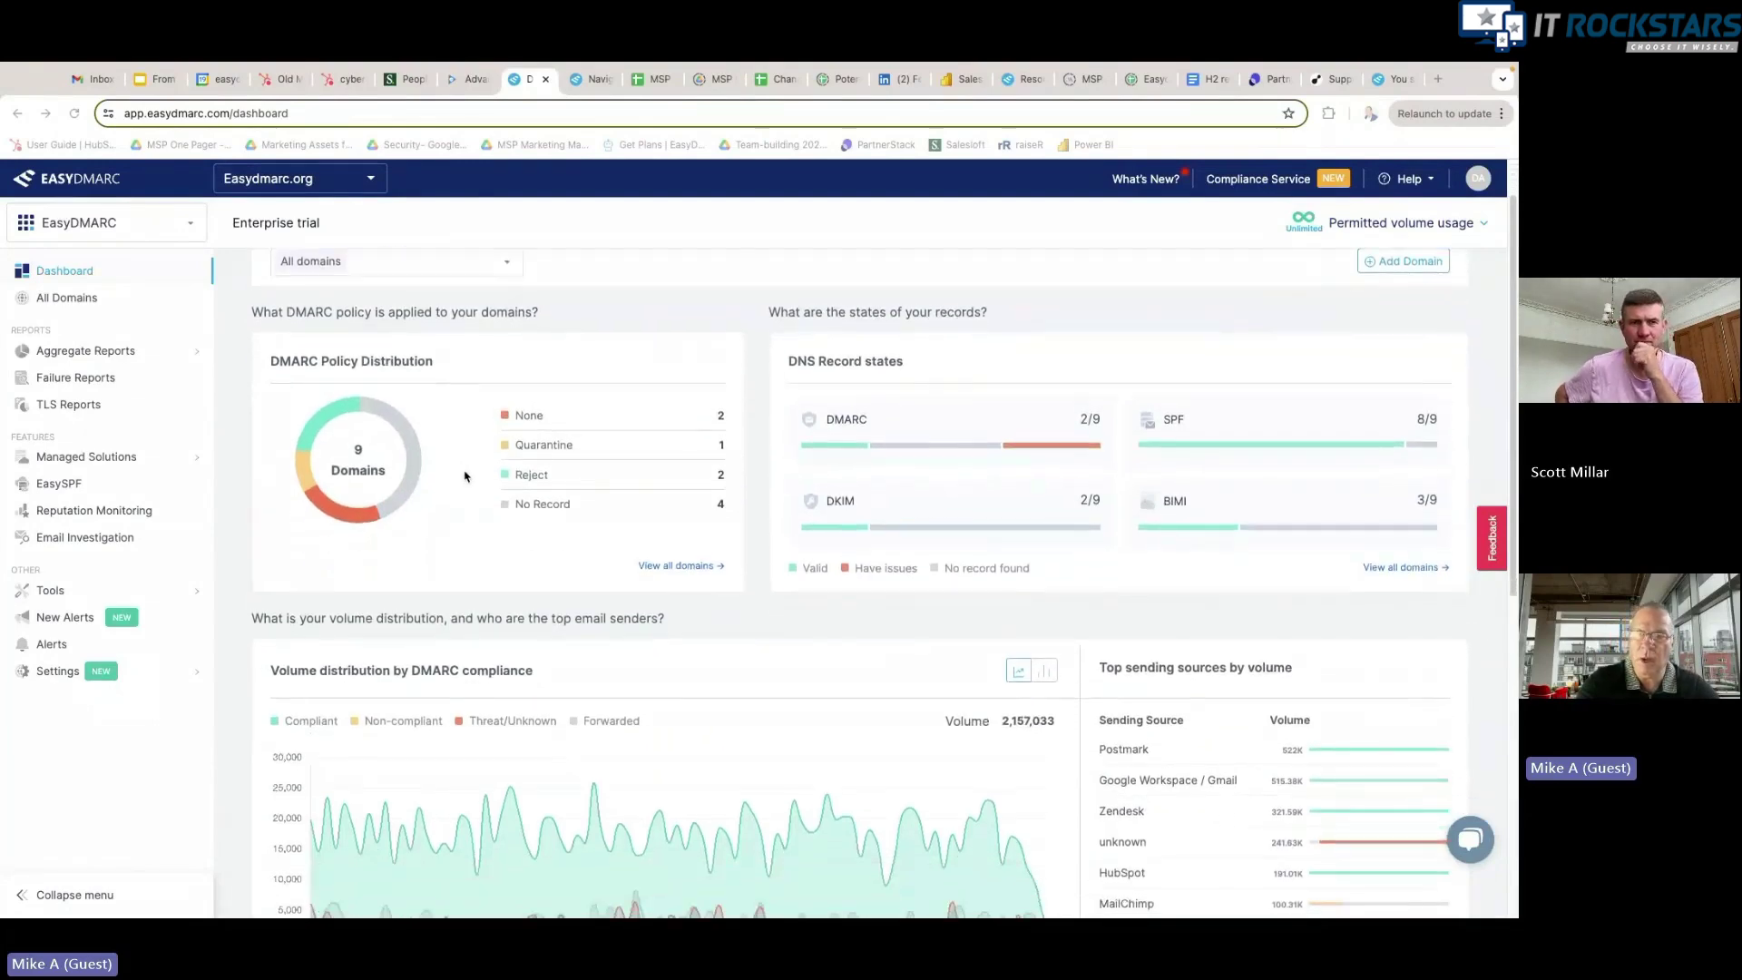
scroll(465, 477, down, 7)
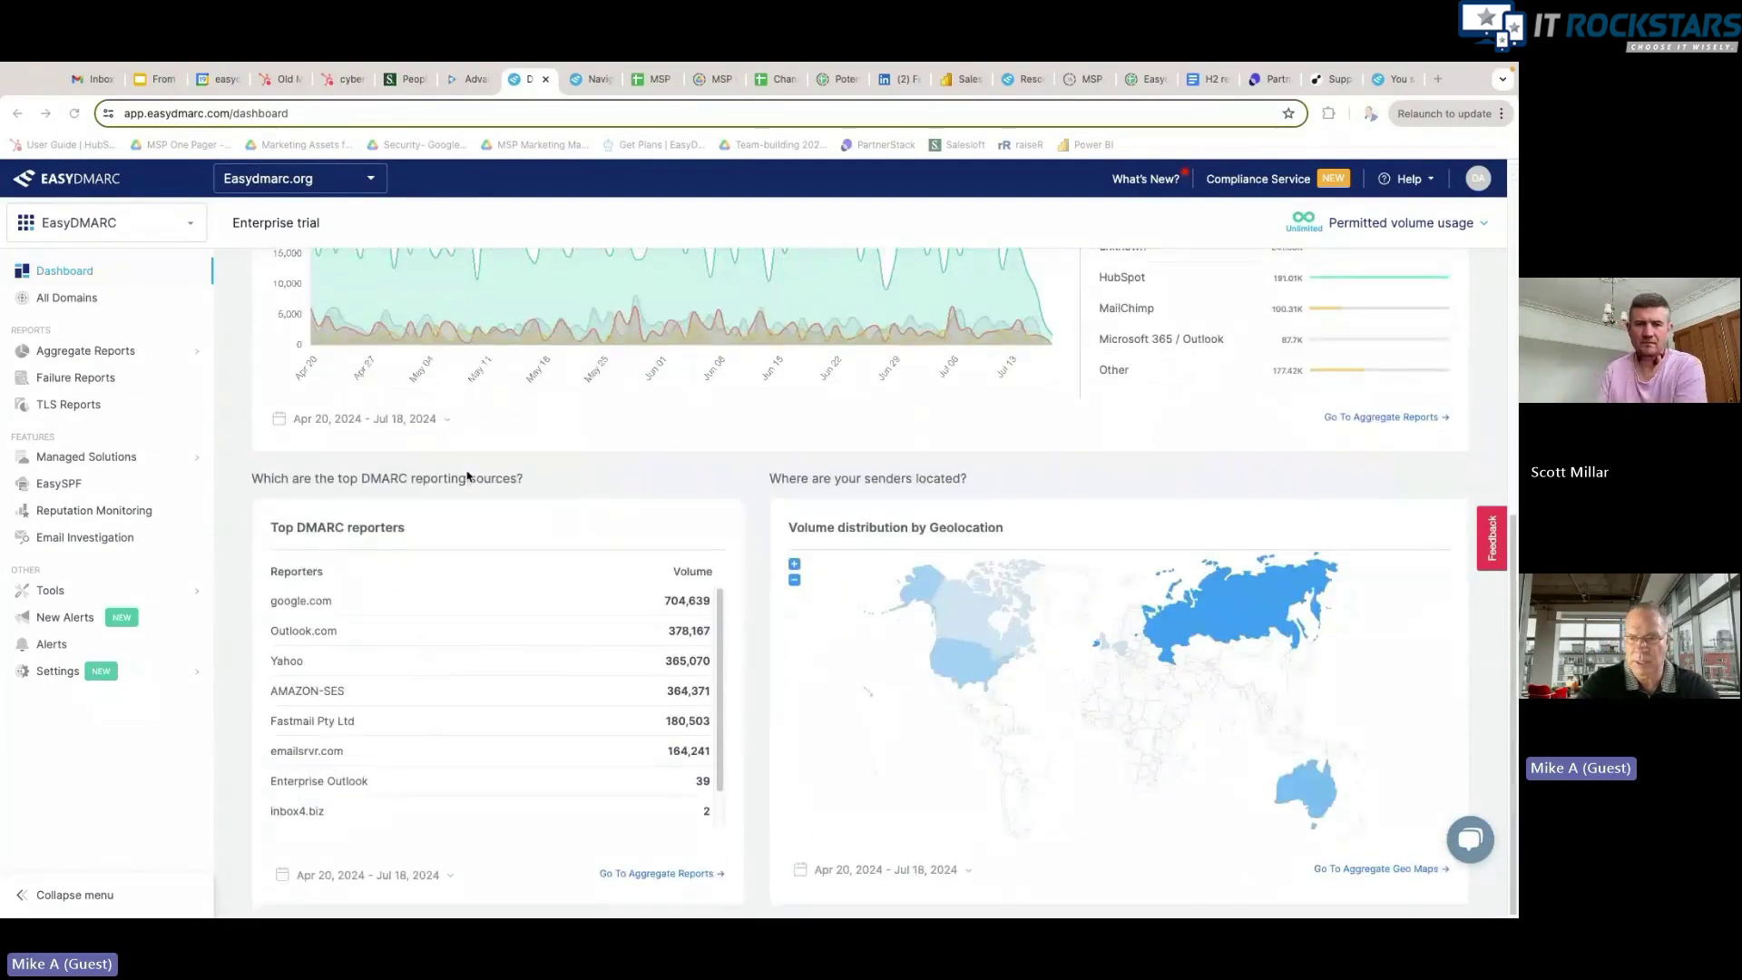
scroll(466, 475, up, 3)
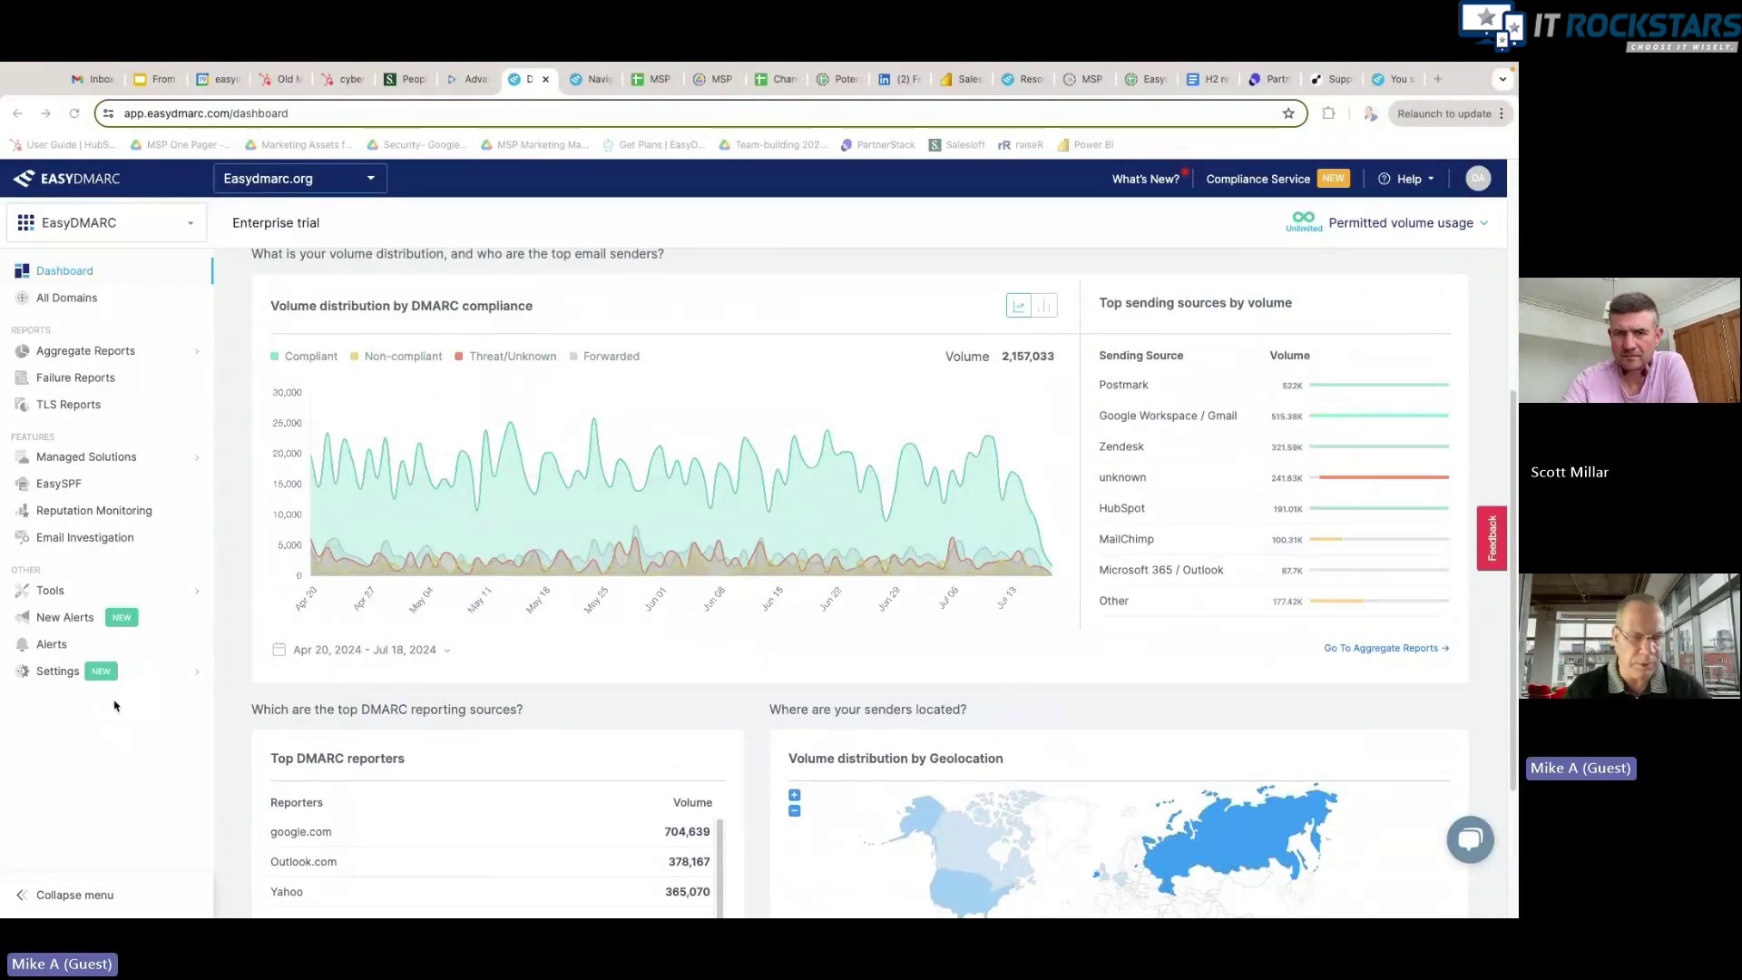
click(57, 671)
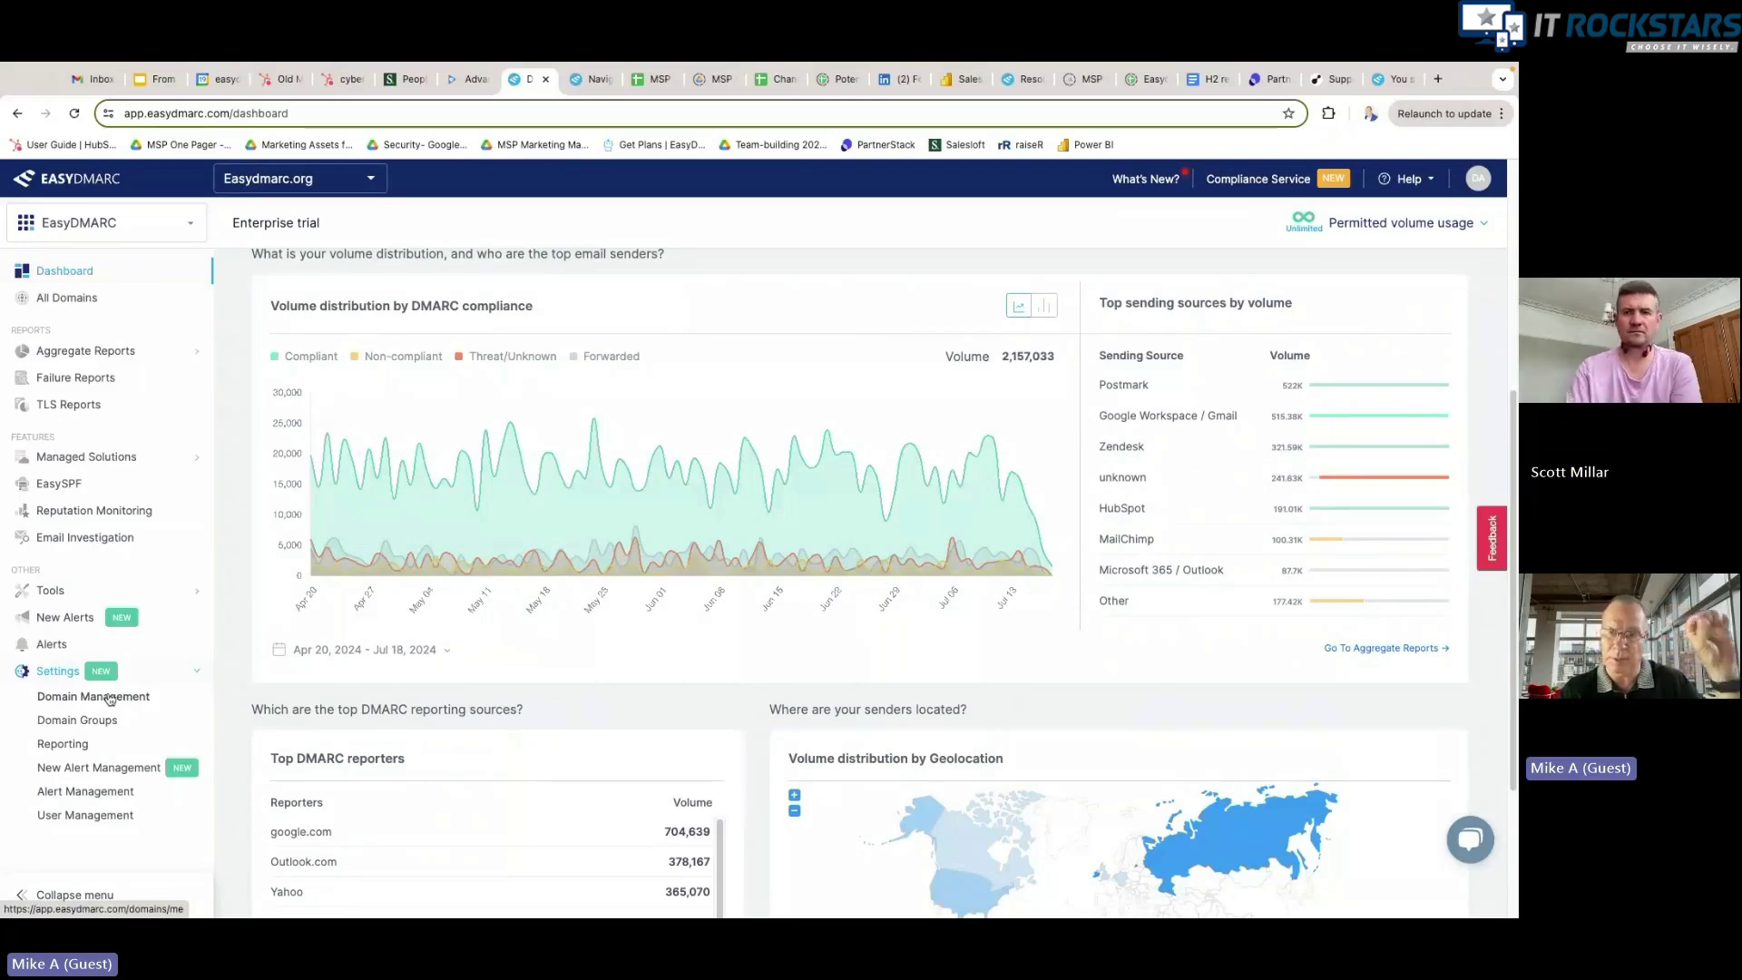
Step: Open the Acronis group from the Domain Groups list under All Domains
click(68, 304)
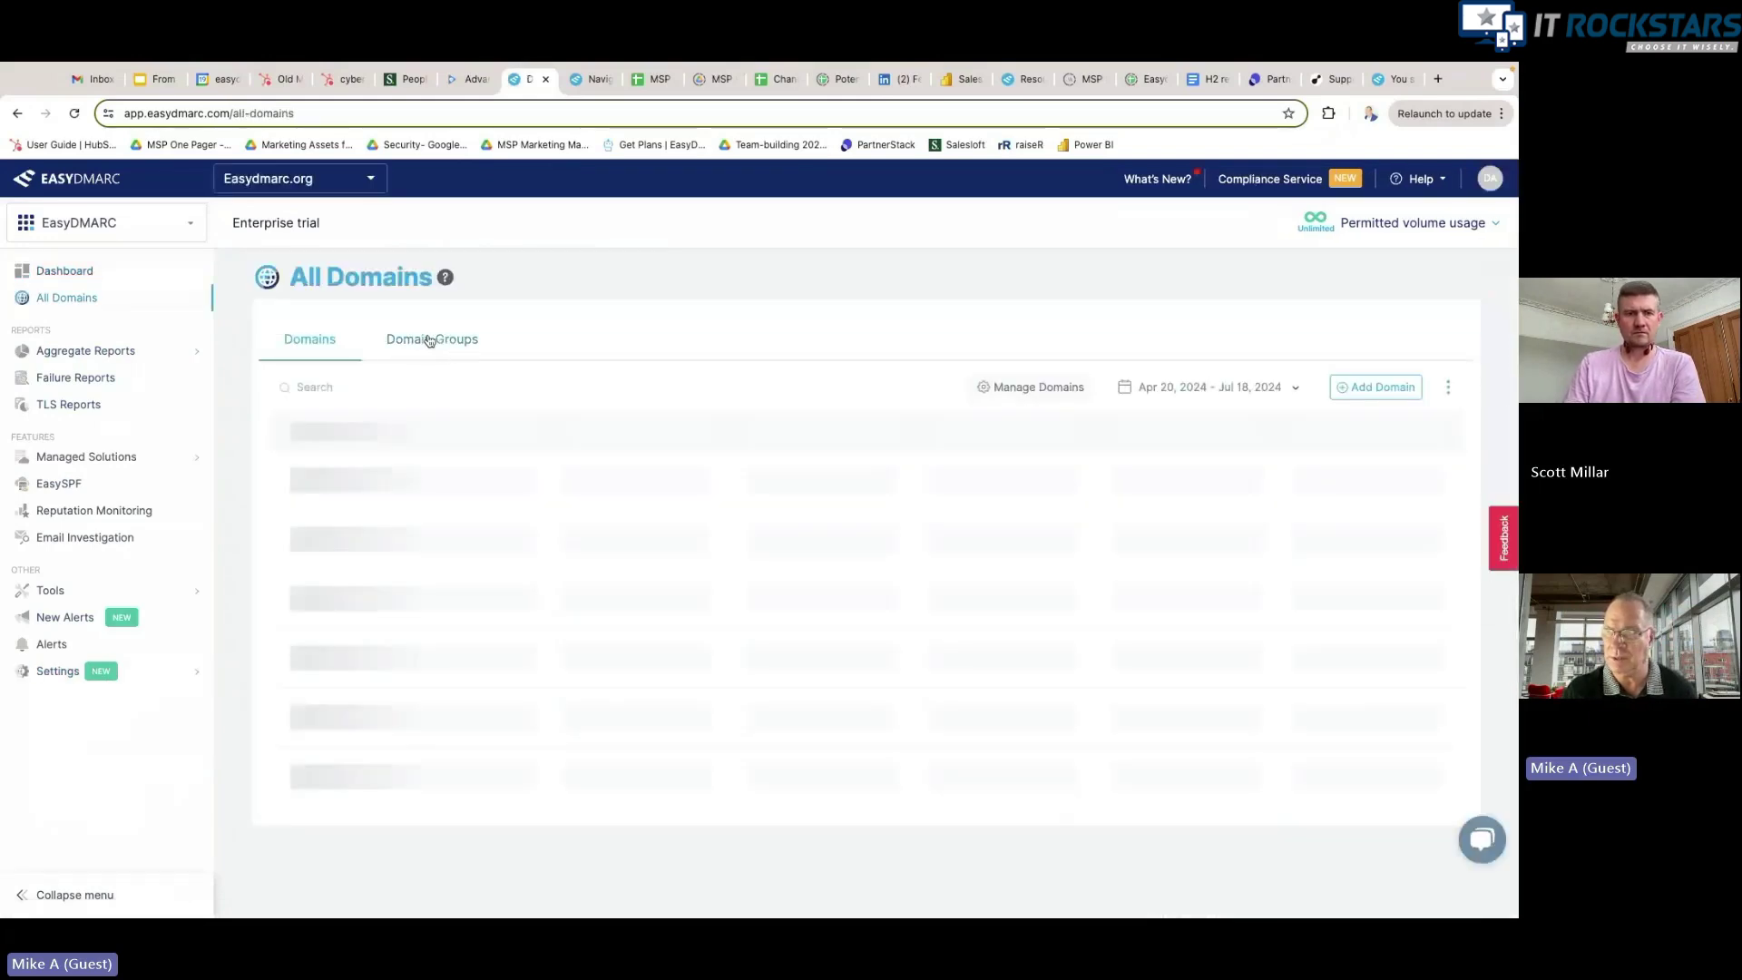
click(430, 340)
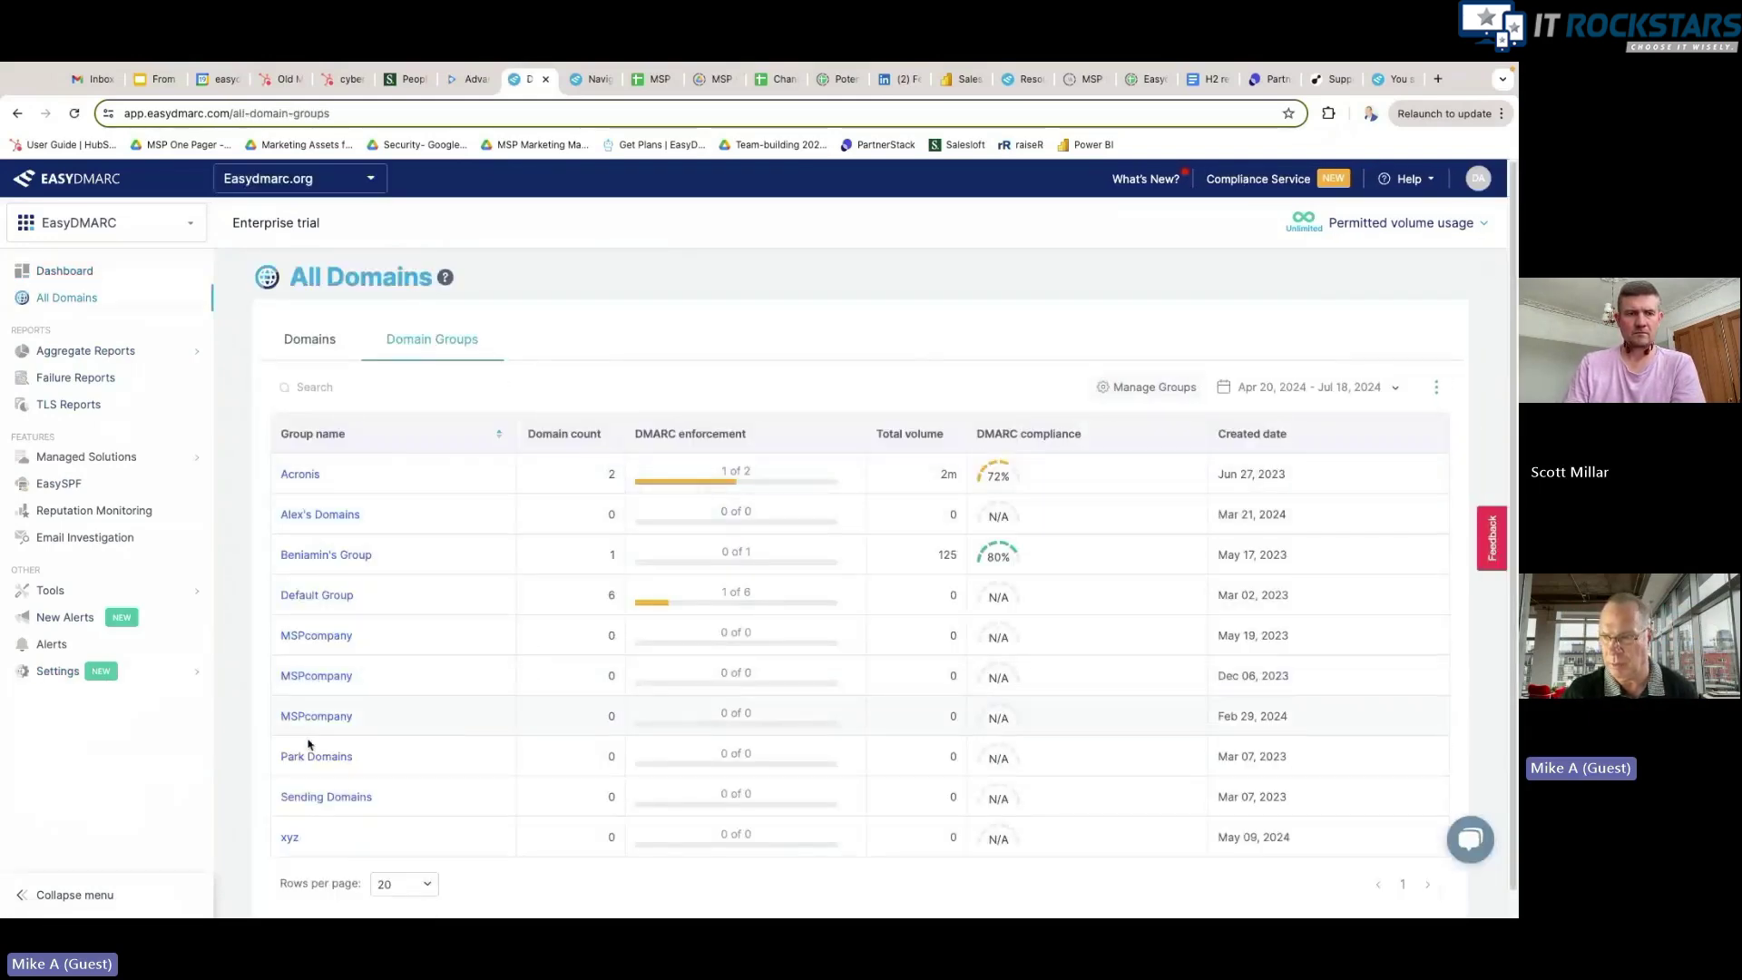
click(296, 482)
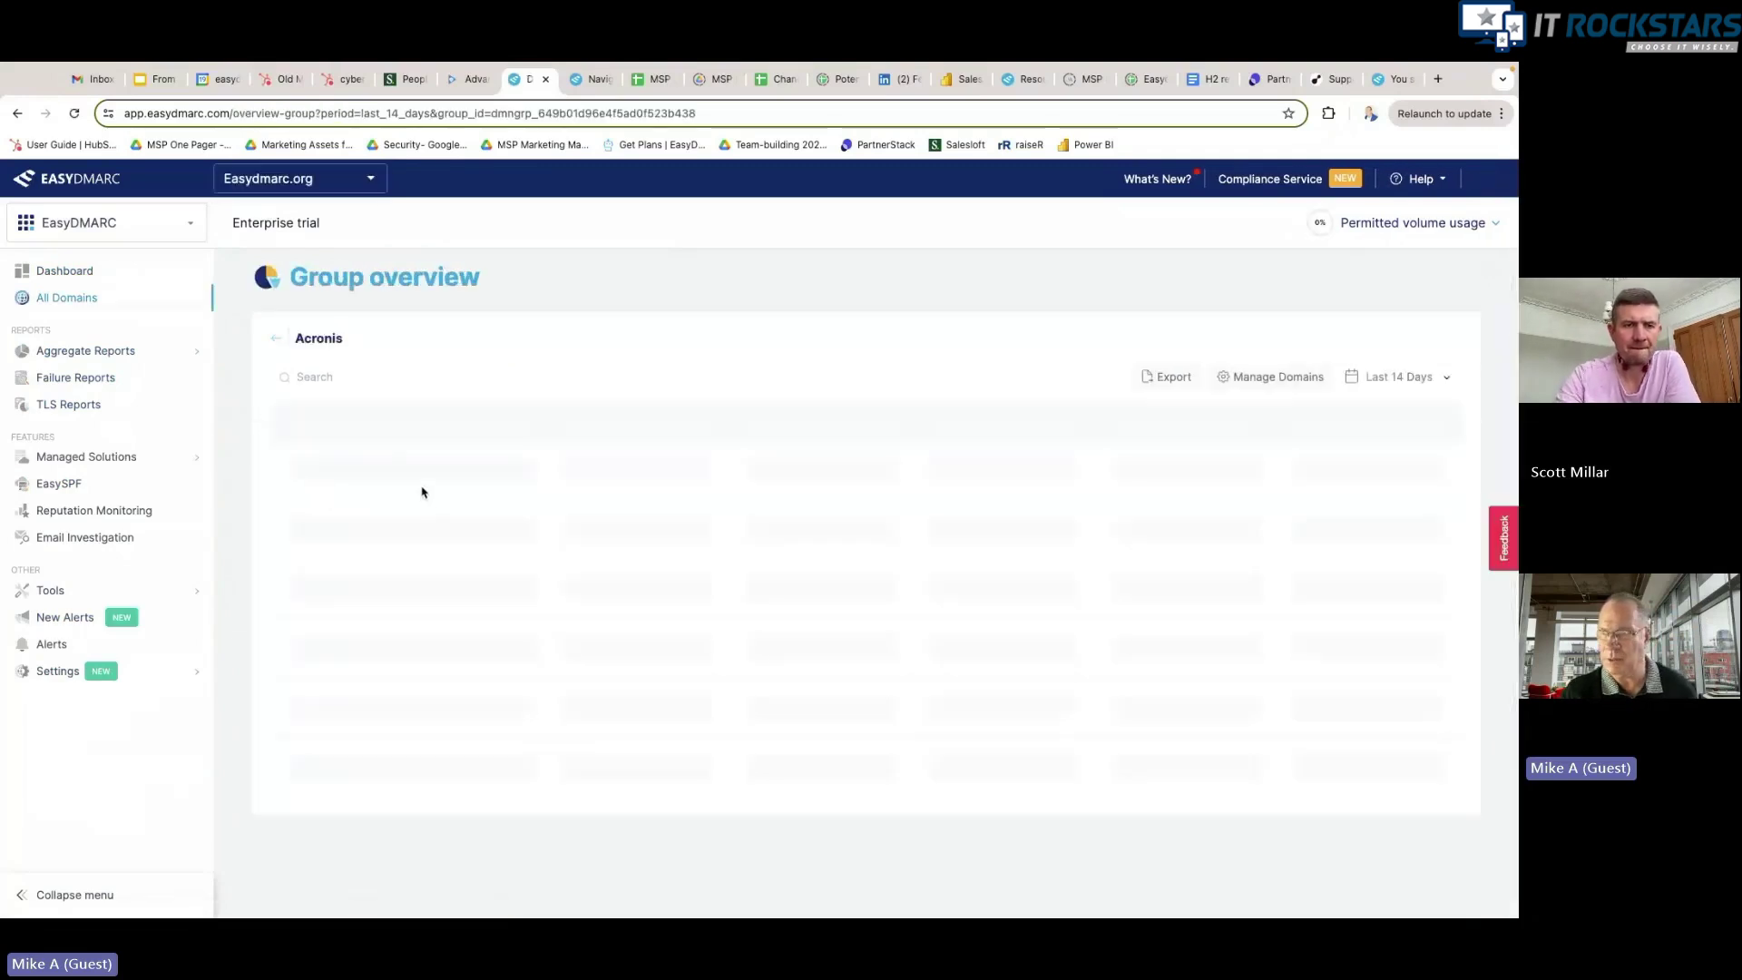
scroll(771, 481, right, 3)
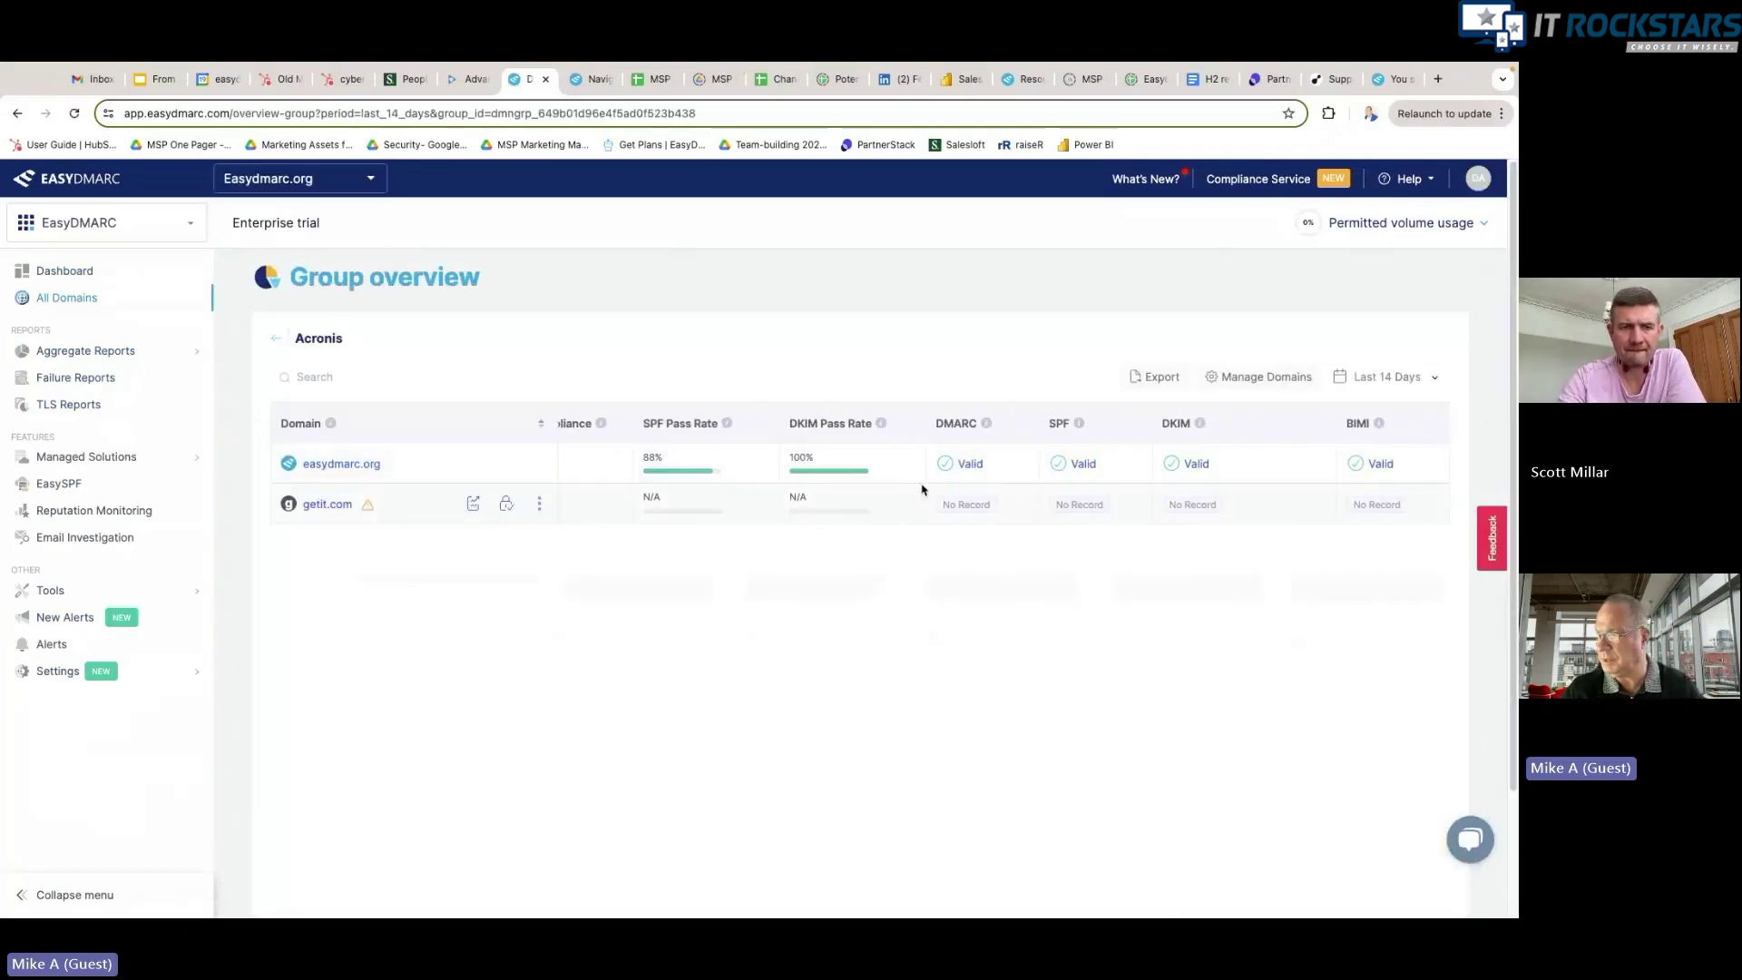
scroll(938, 489, left, 3)
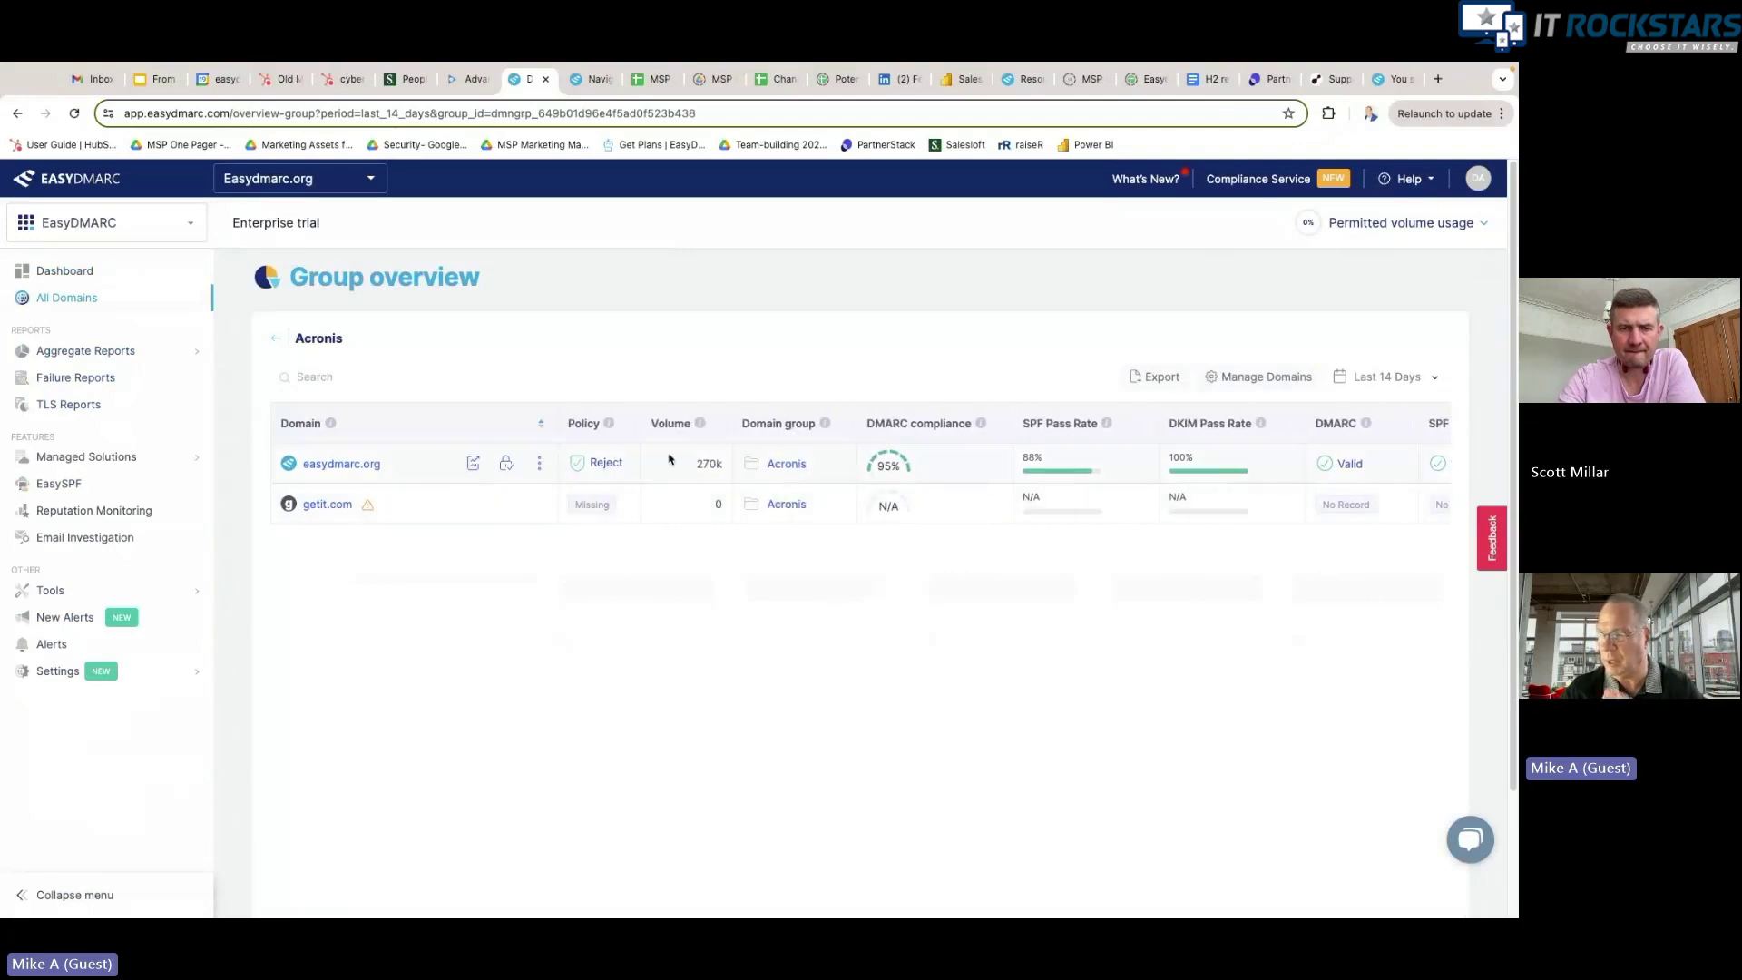
Step: Review the row actions menu for easydmarc.org, then expand Settings again
click(539, 465)
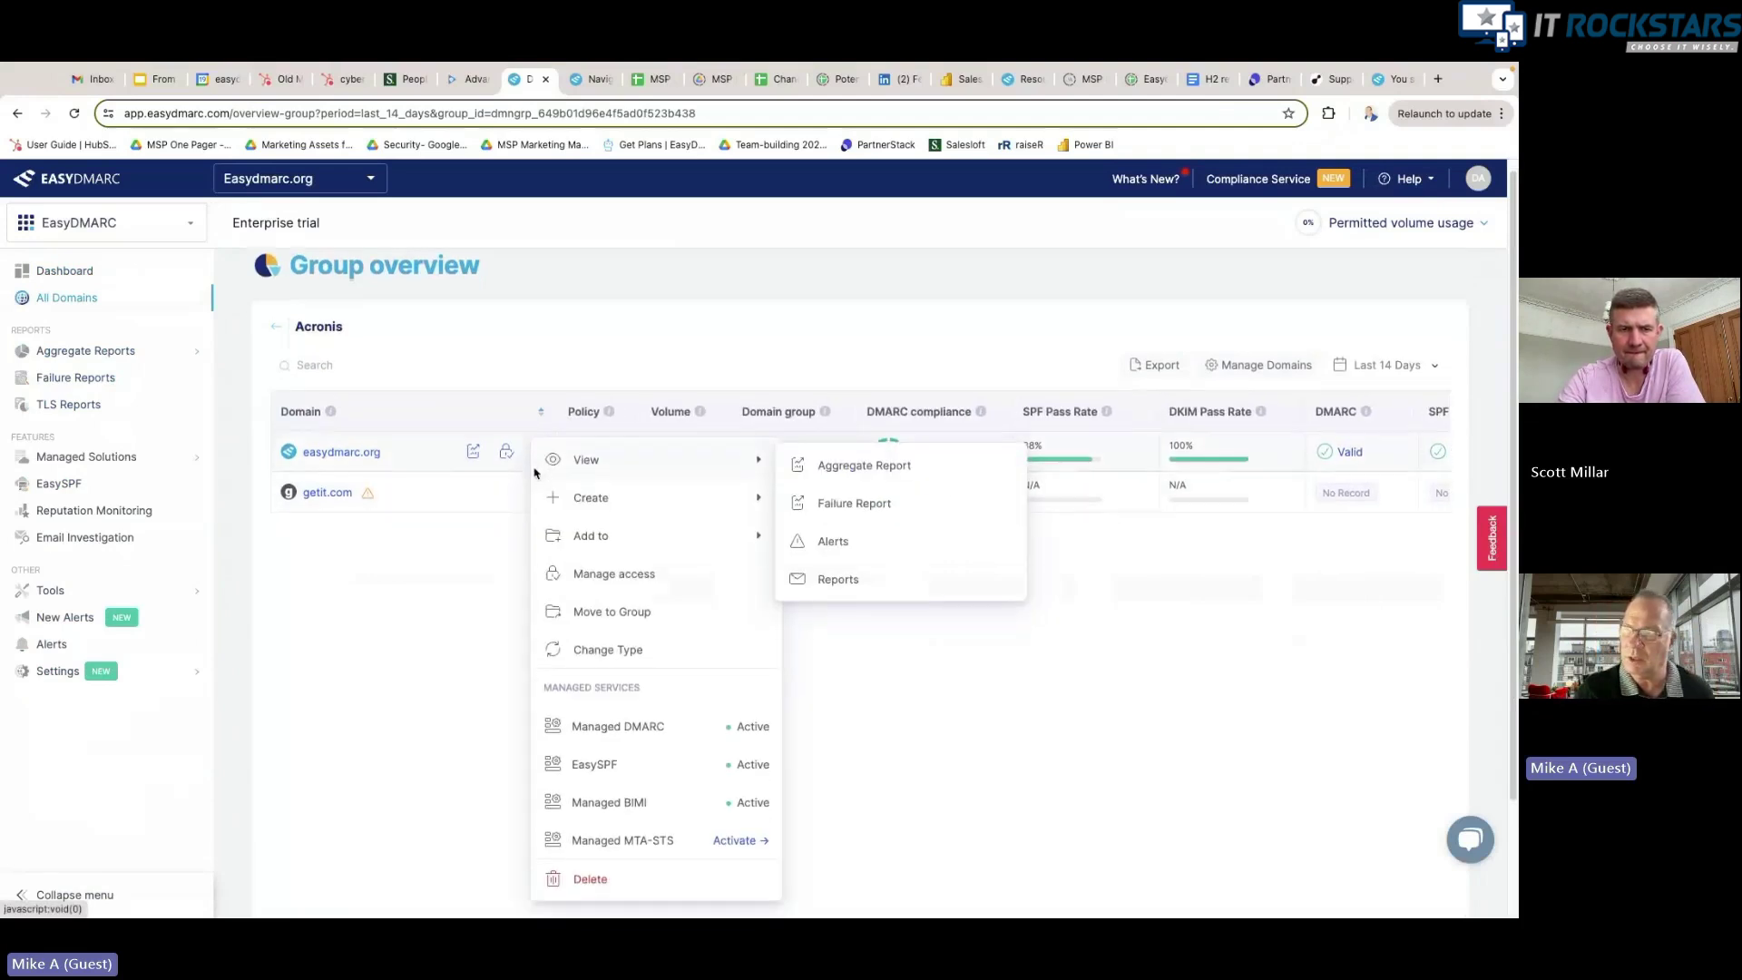
scroll(627, 436, down, 1)
mouse_move(650, 408)
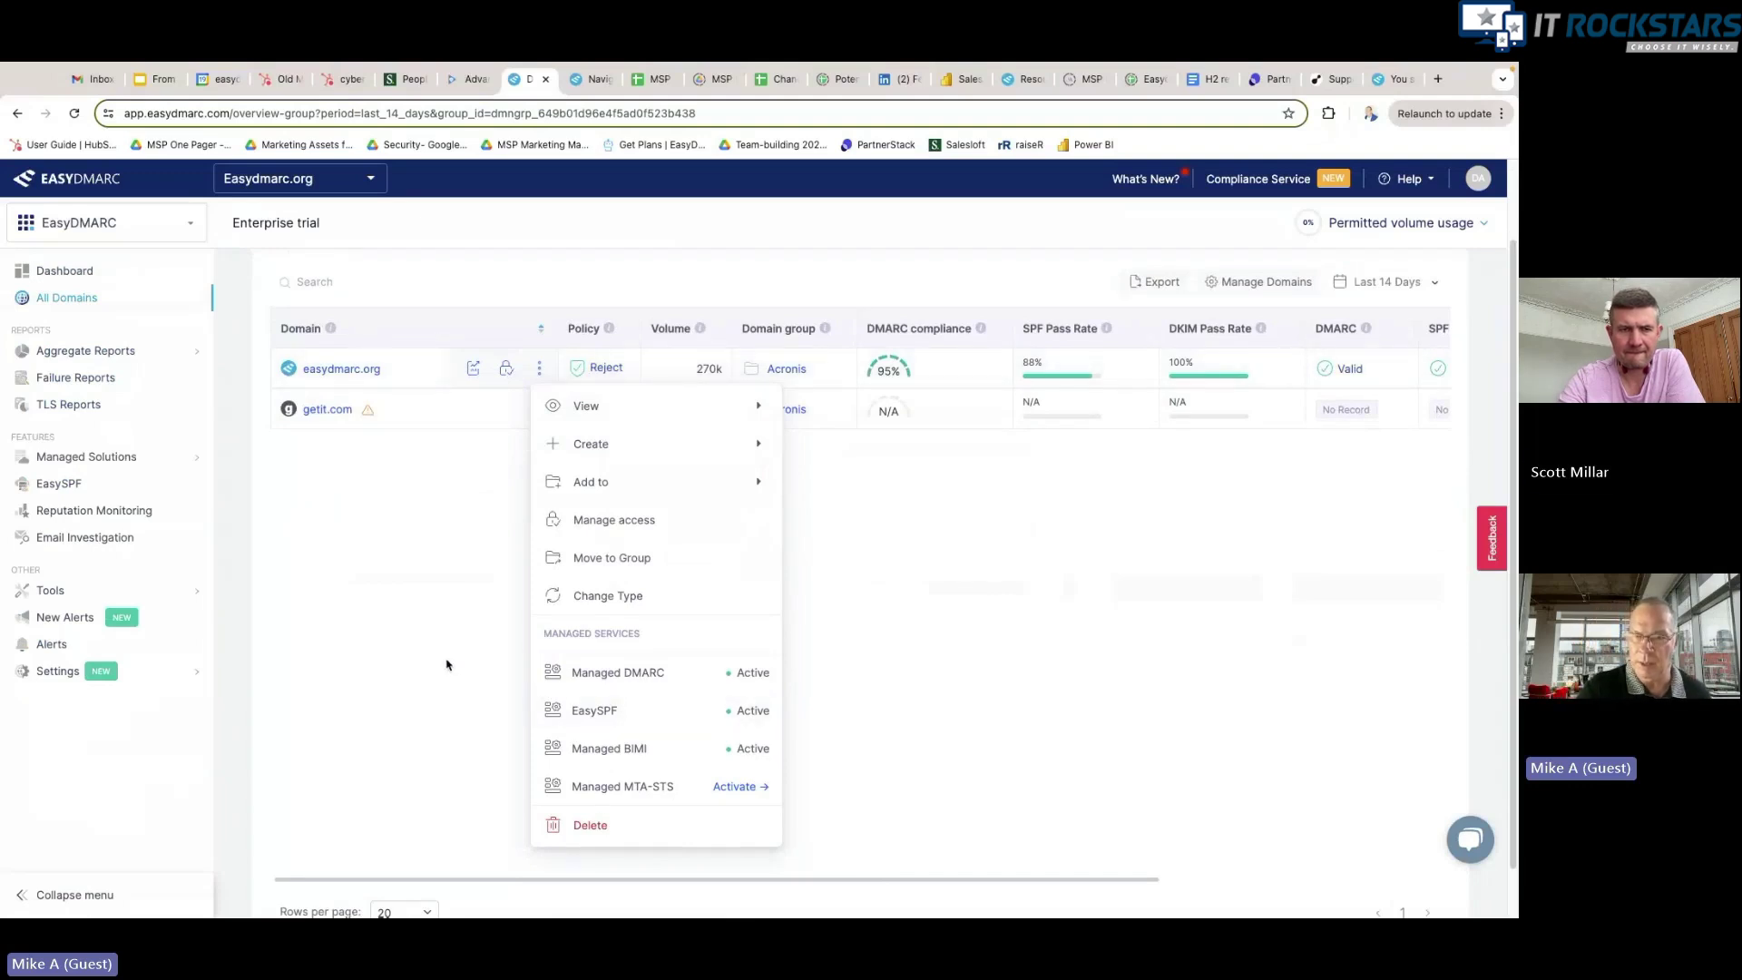
click(58, 671)
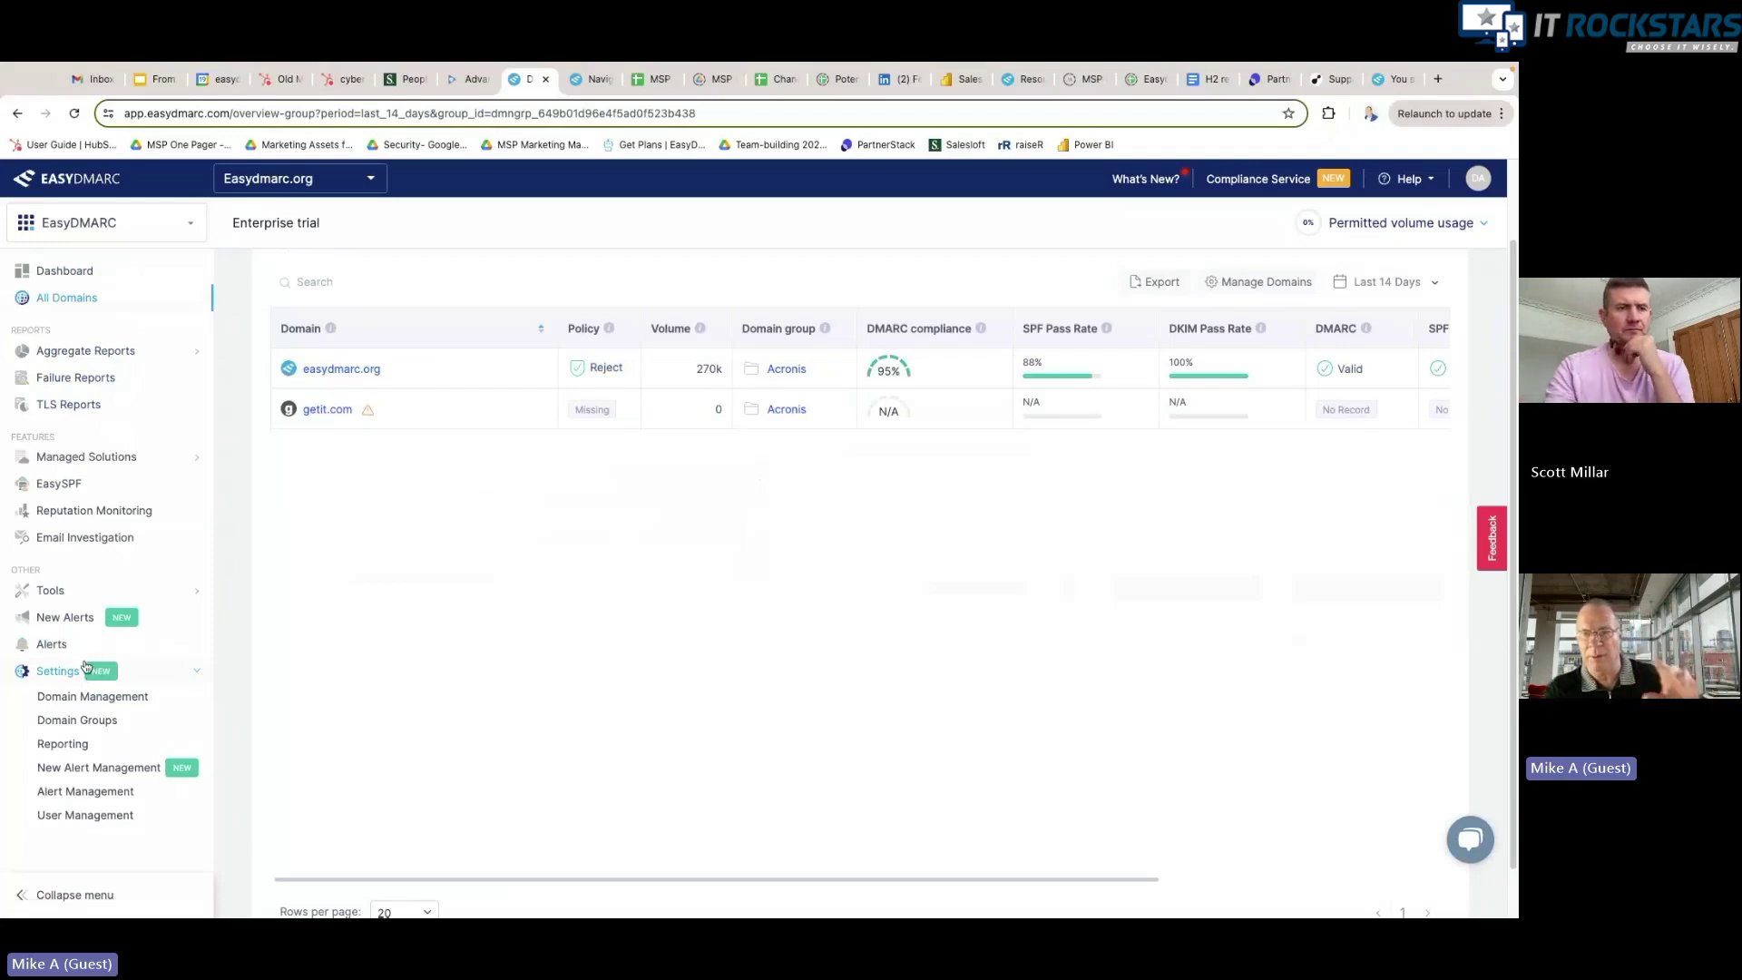
Step: Go back to the Dashboard and add aaa.com as a new domain
click(78, 304)
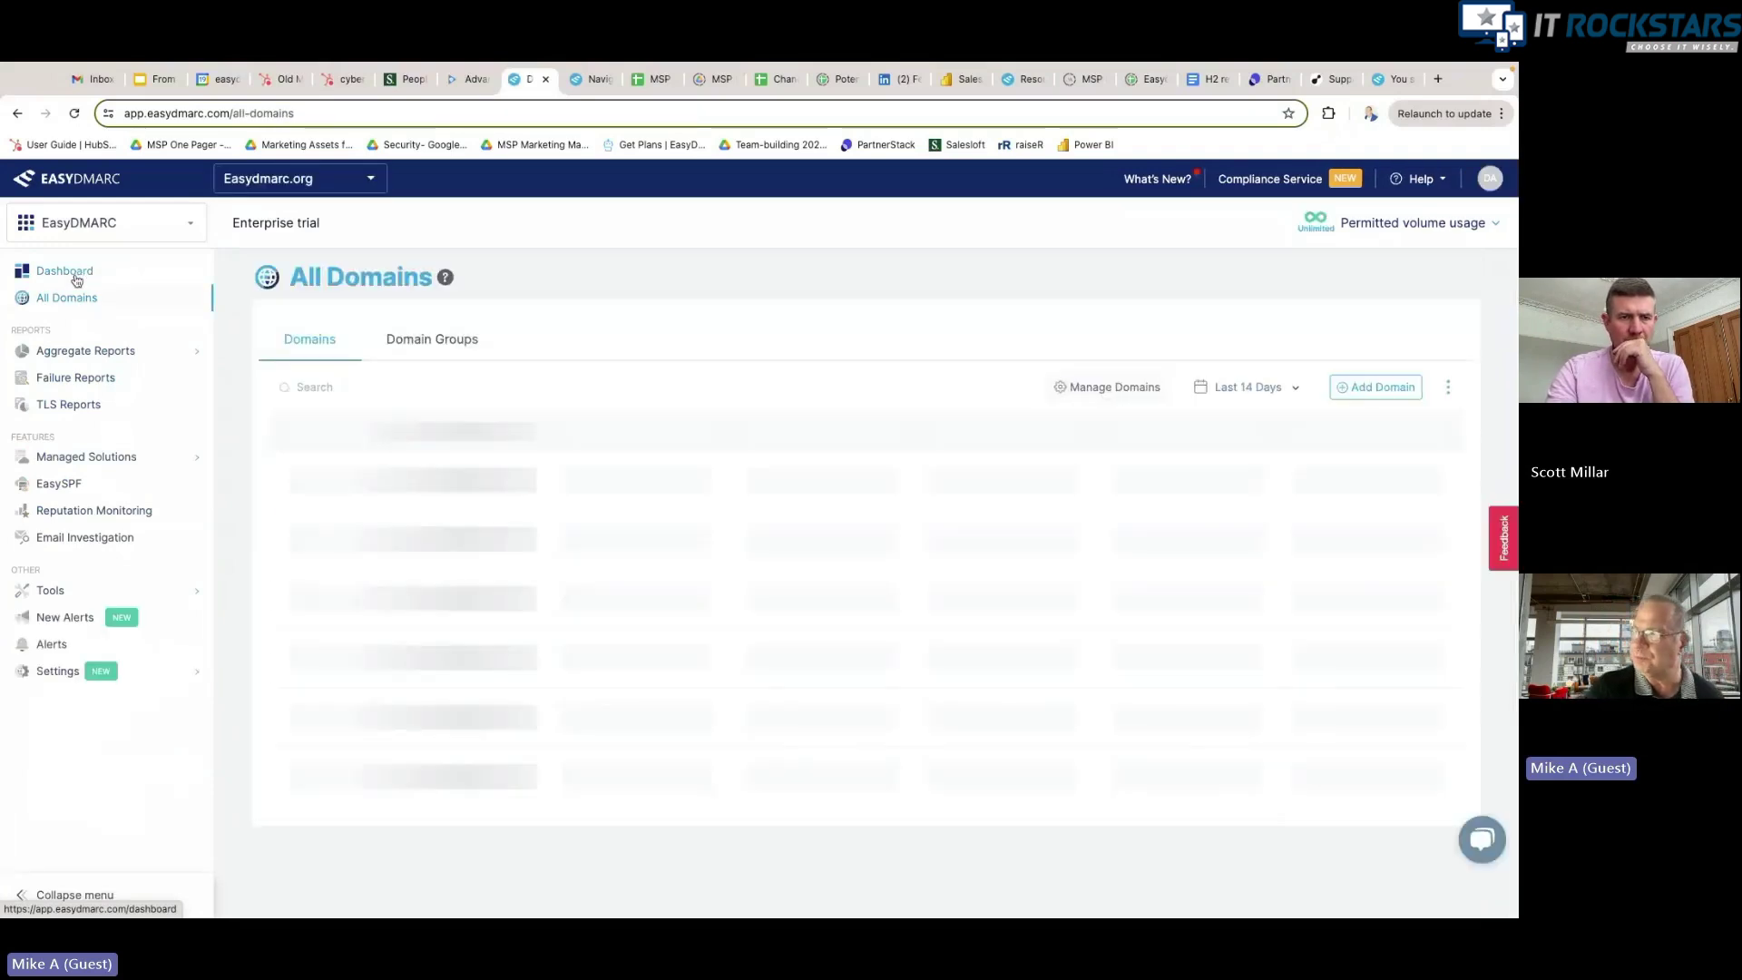
click(66, 273)
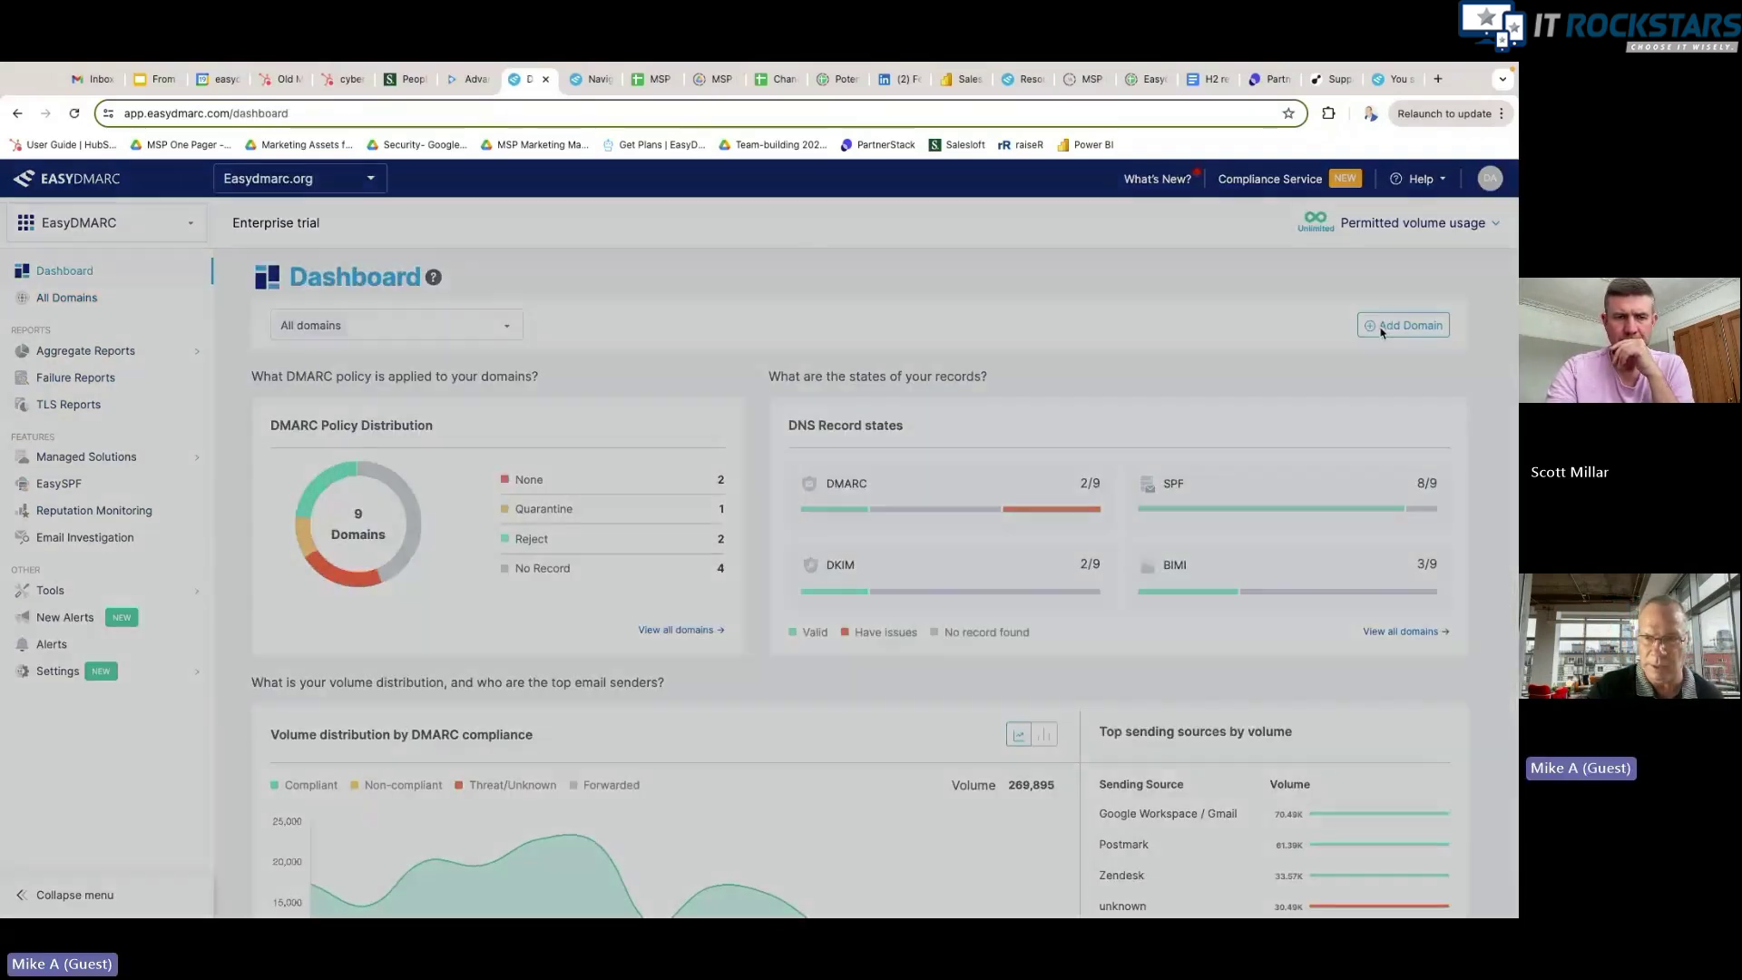
click(1406, 326)
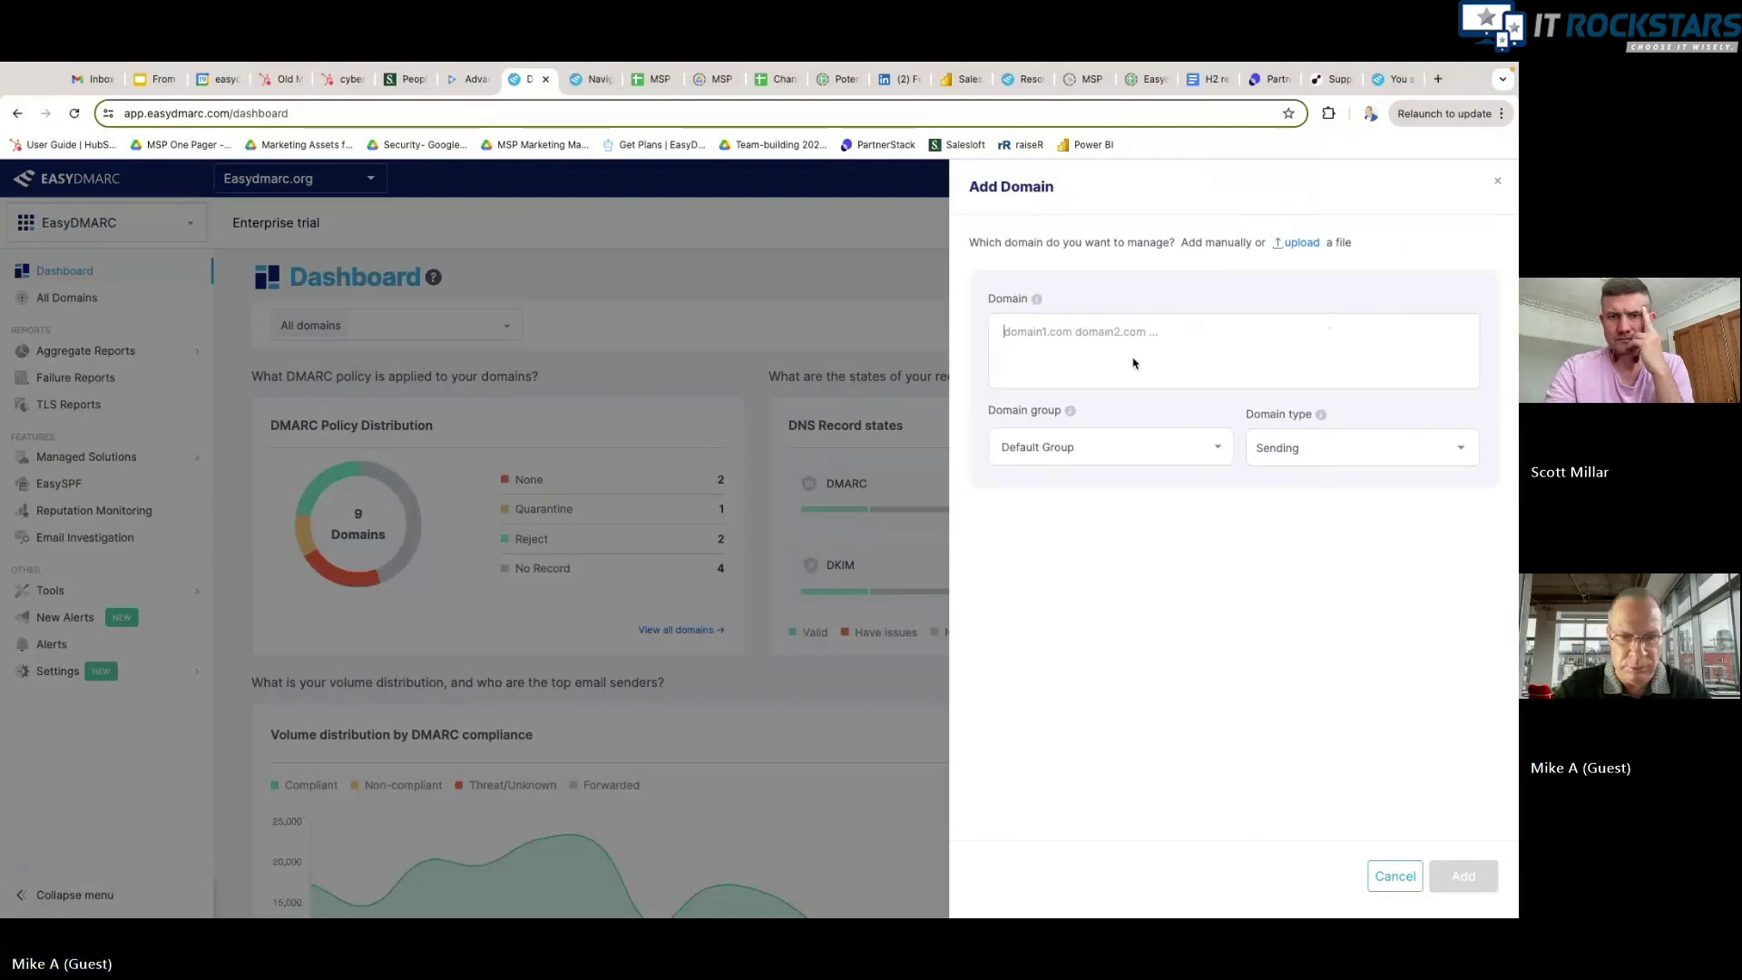
text(aaa)
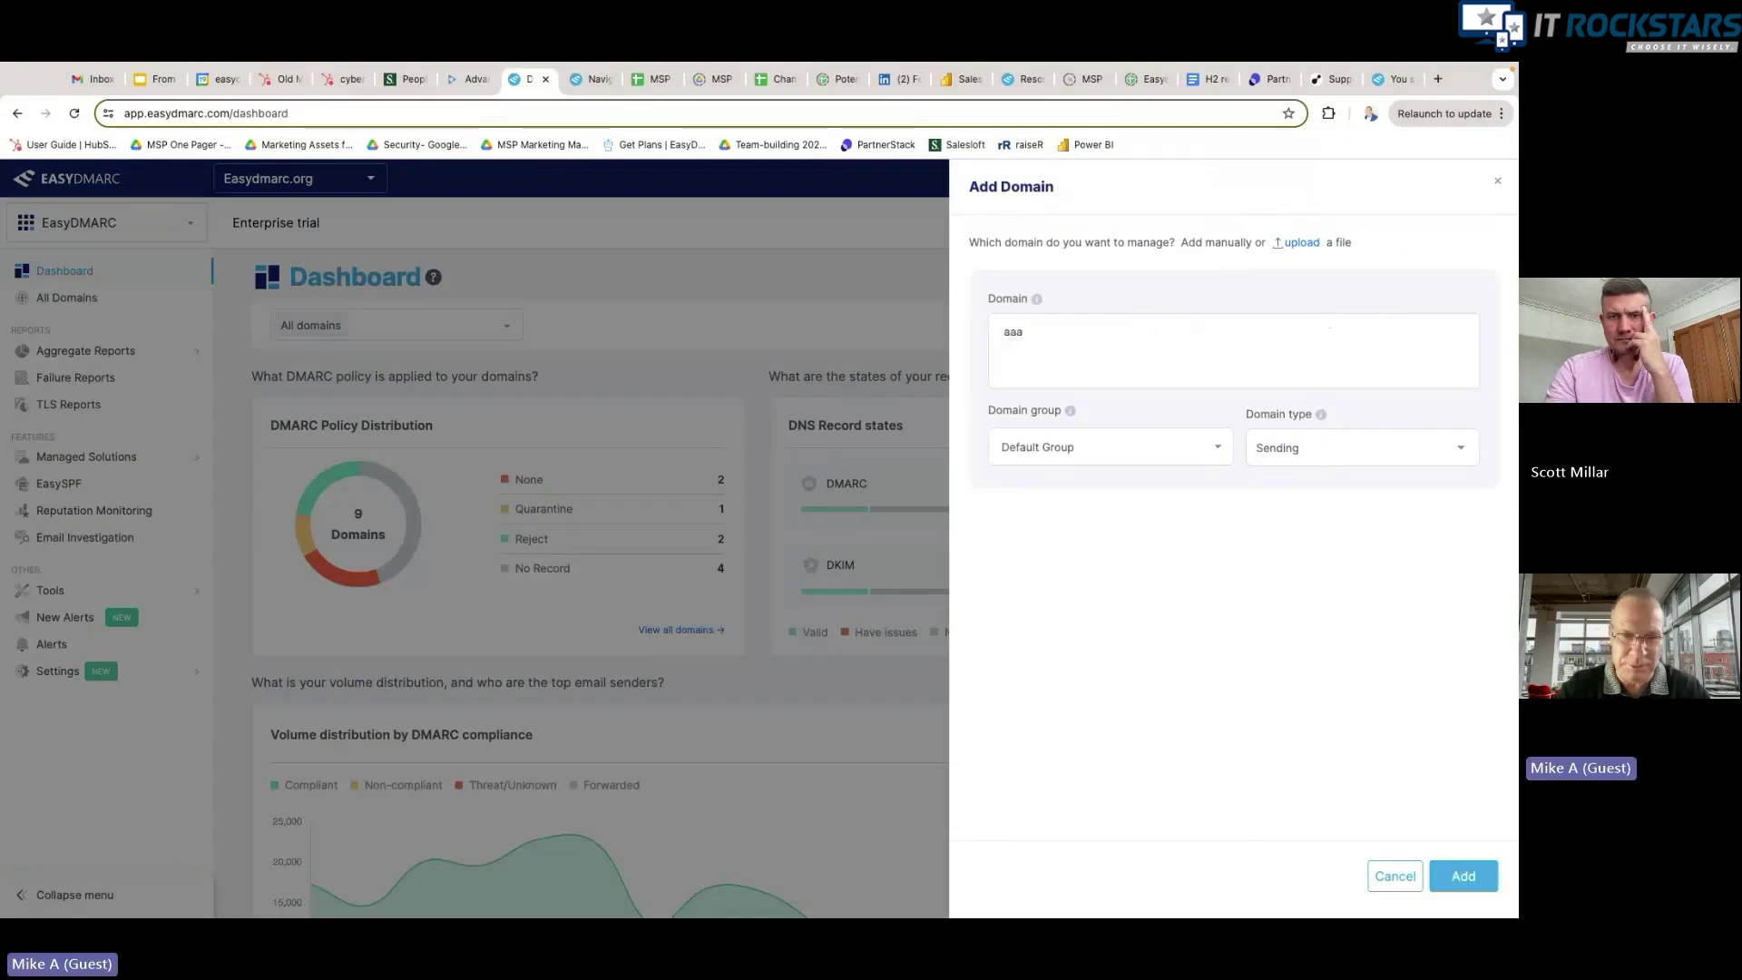
text(.com)
key(Return)
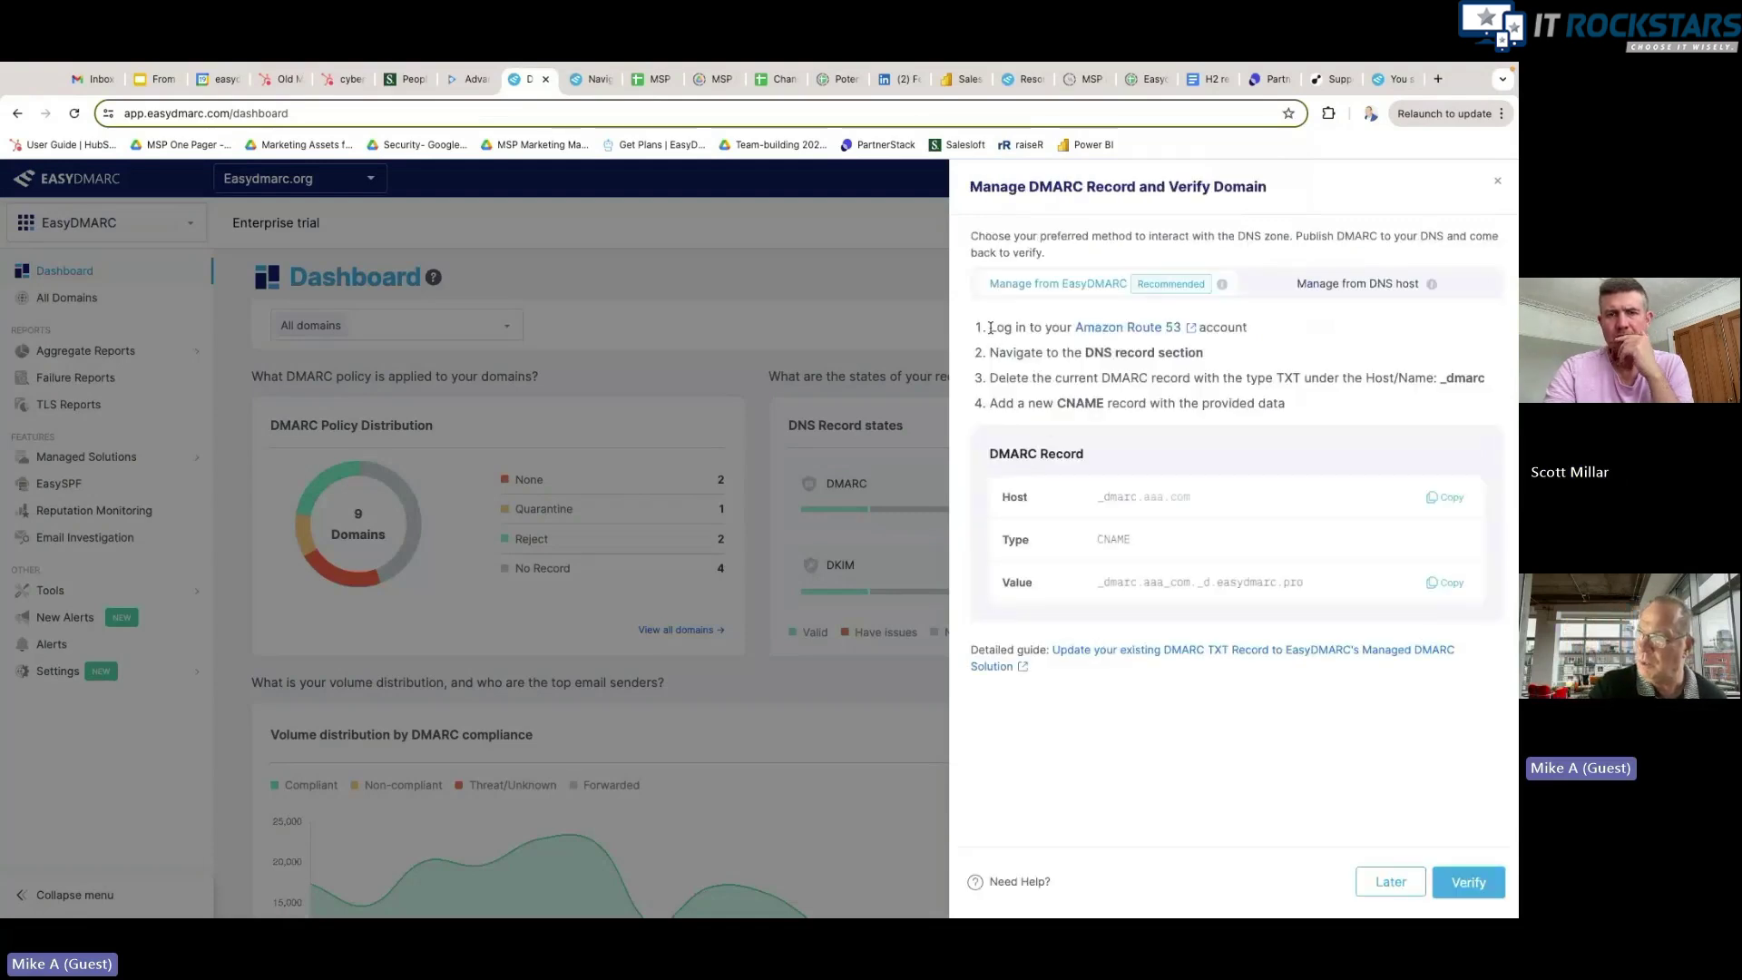
Step: Point out the four DNS setup steps and the DMARC record's host, type and value, then close the panel
drag(990, 326, 1286, 402)
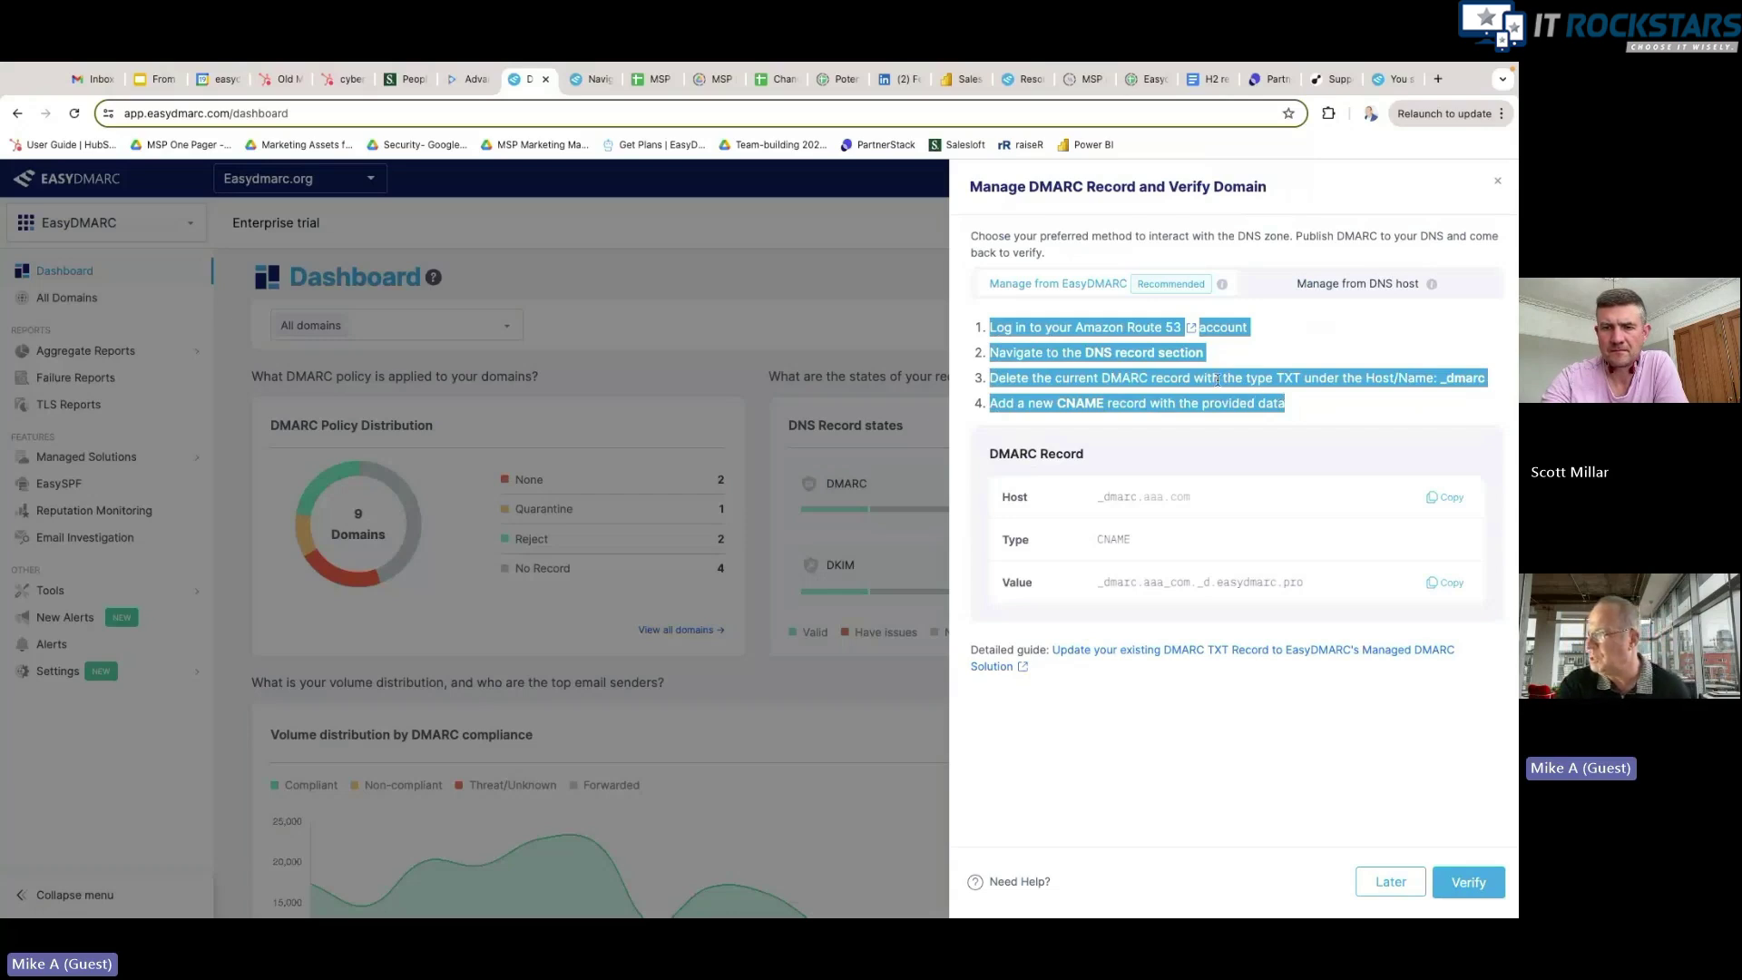
drag(1102, 495, 1332, 582)
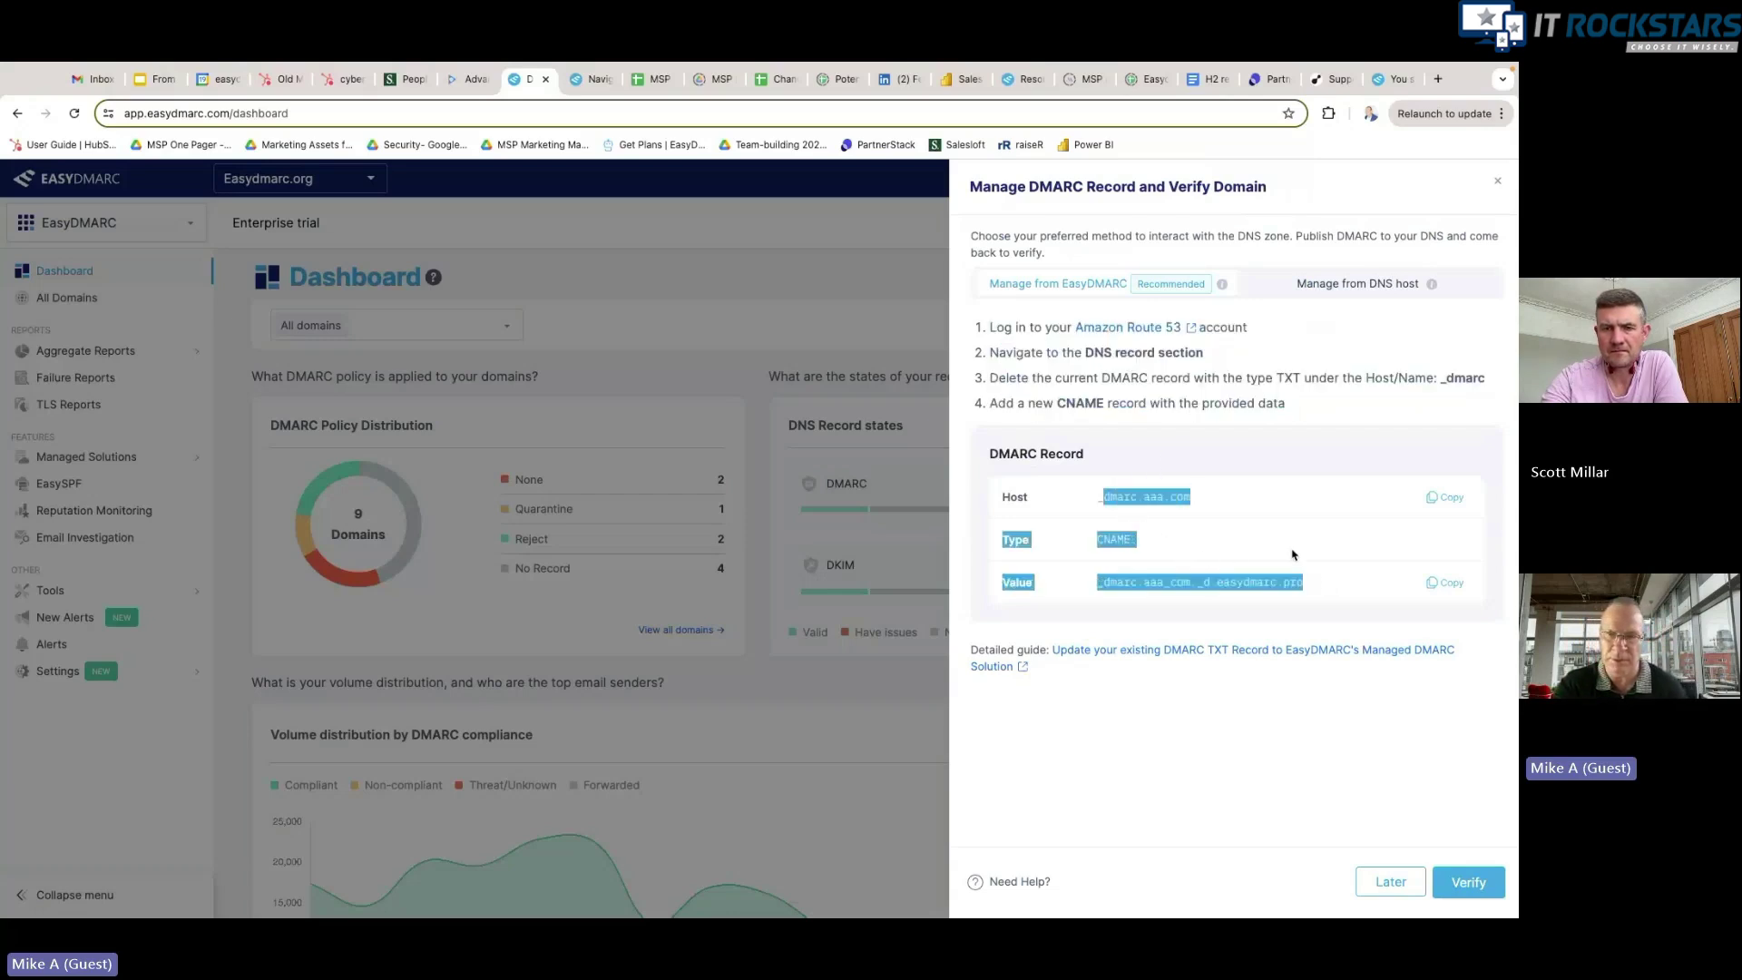
click(714, 526)
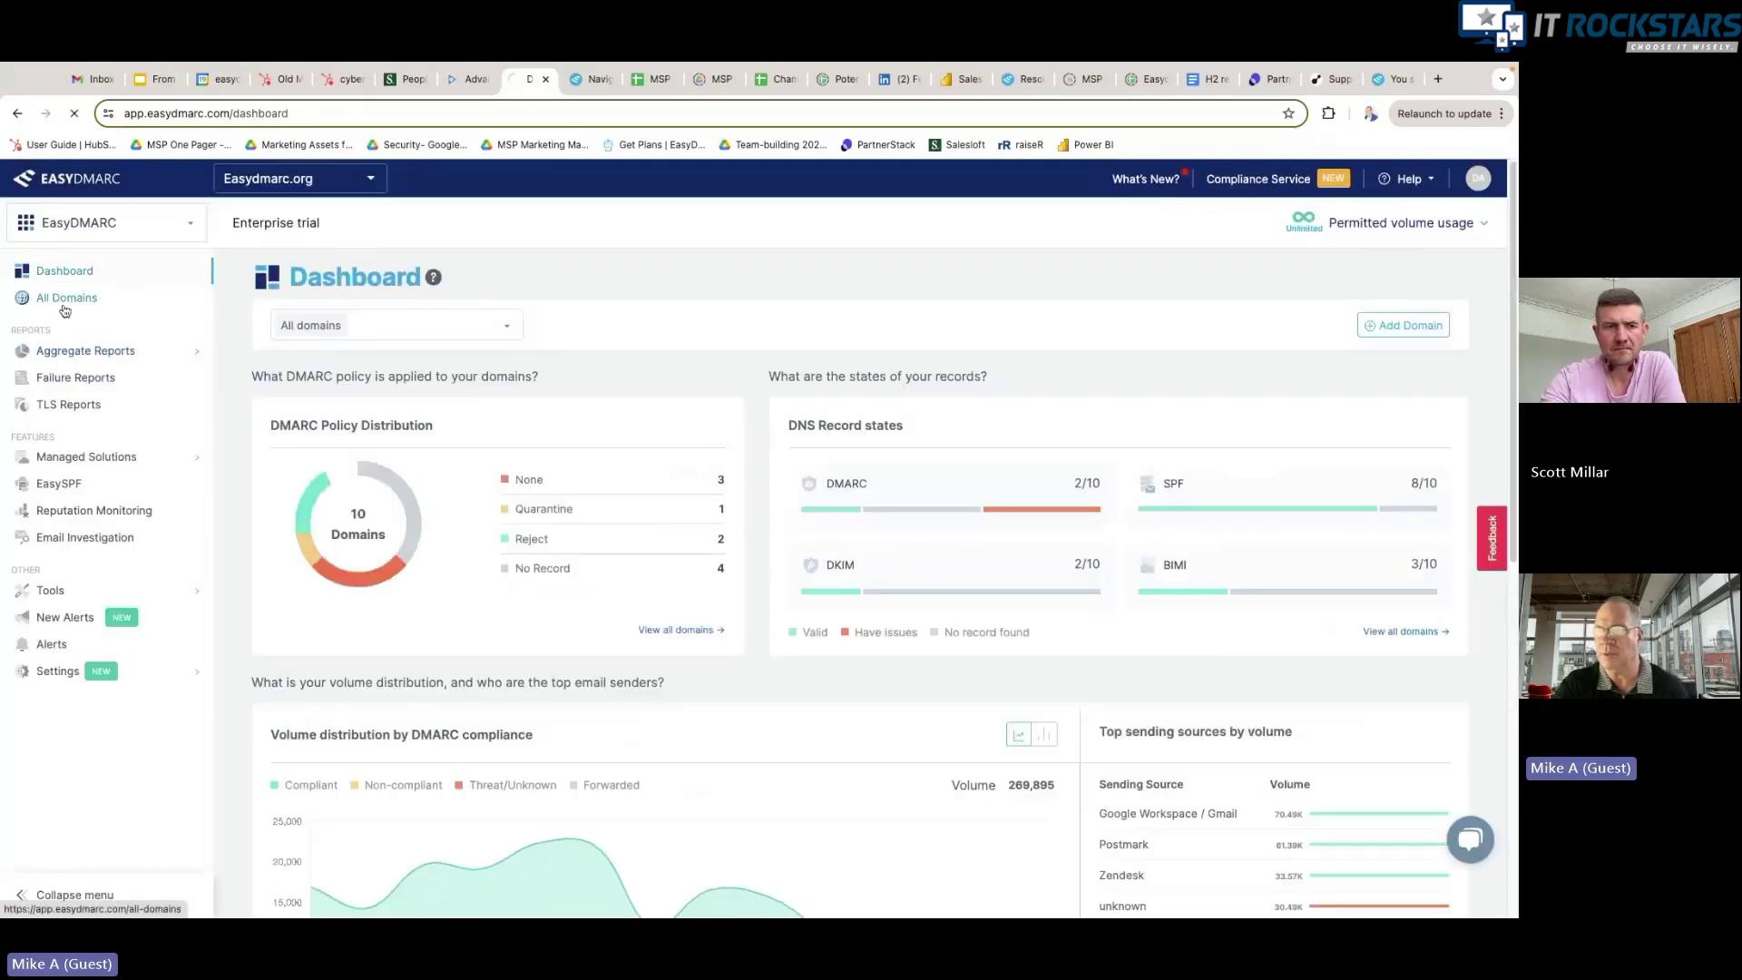
Step: Open fixeq.store's aggregate reports and try automatic DNS setup through GoDaddy, then close it
click(66, 301)
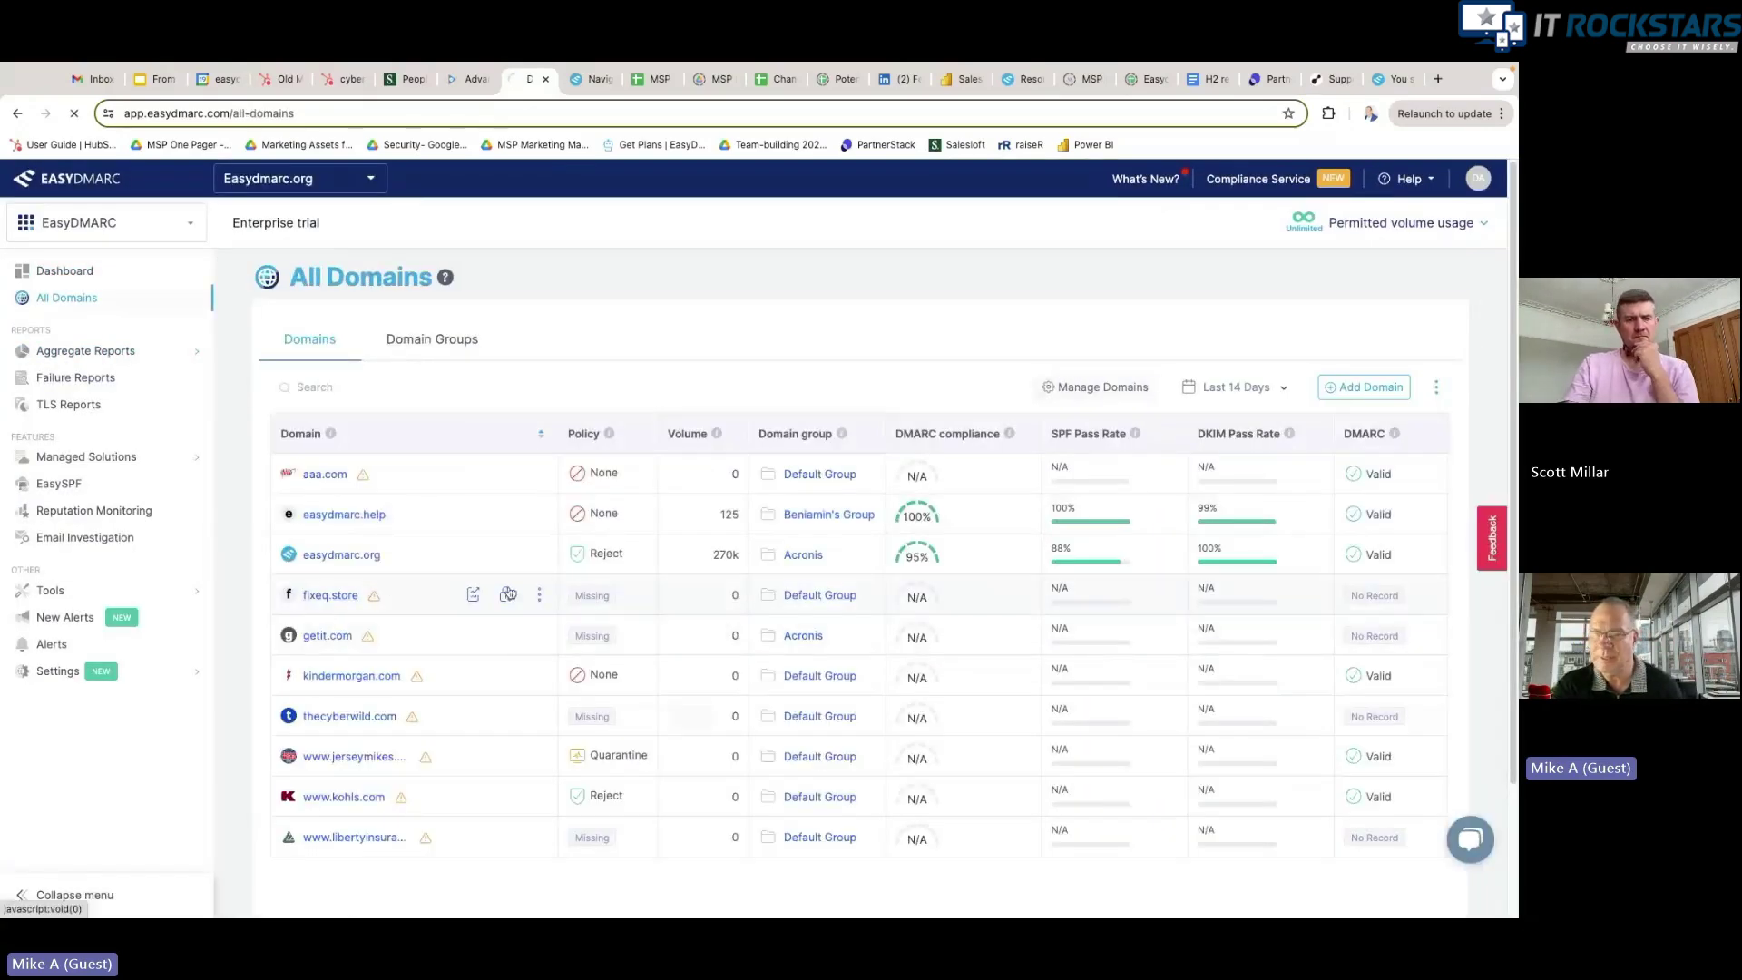
click(518, 589)
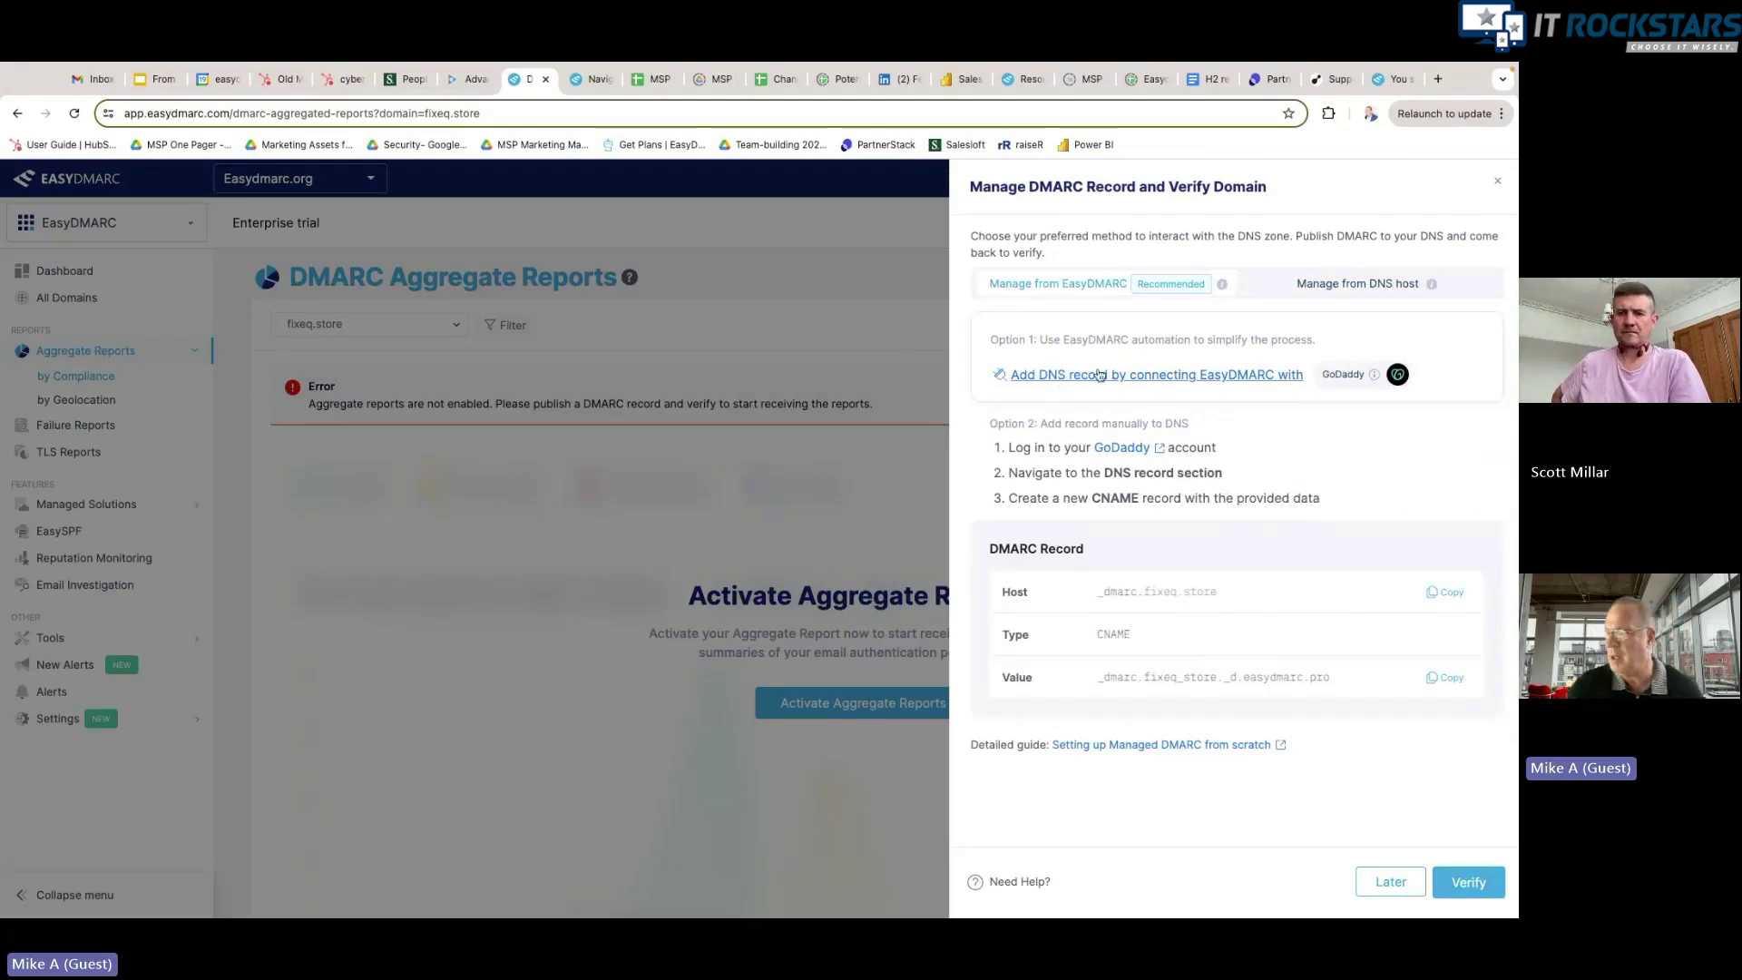
click(1183, 375)
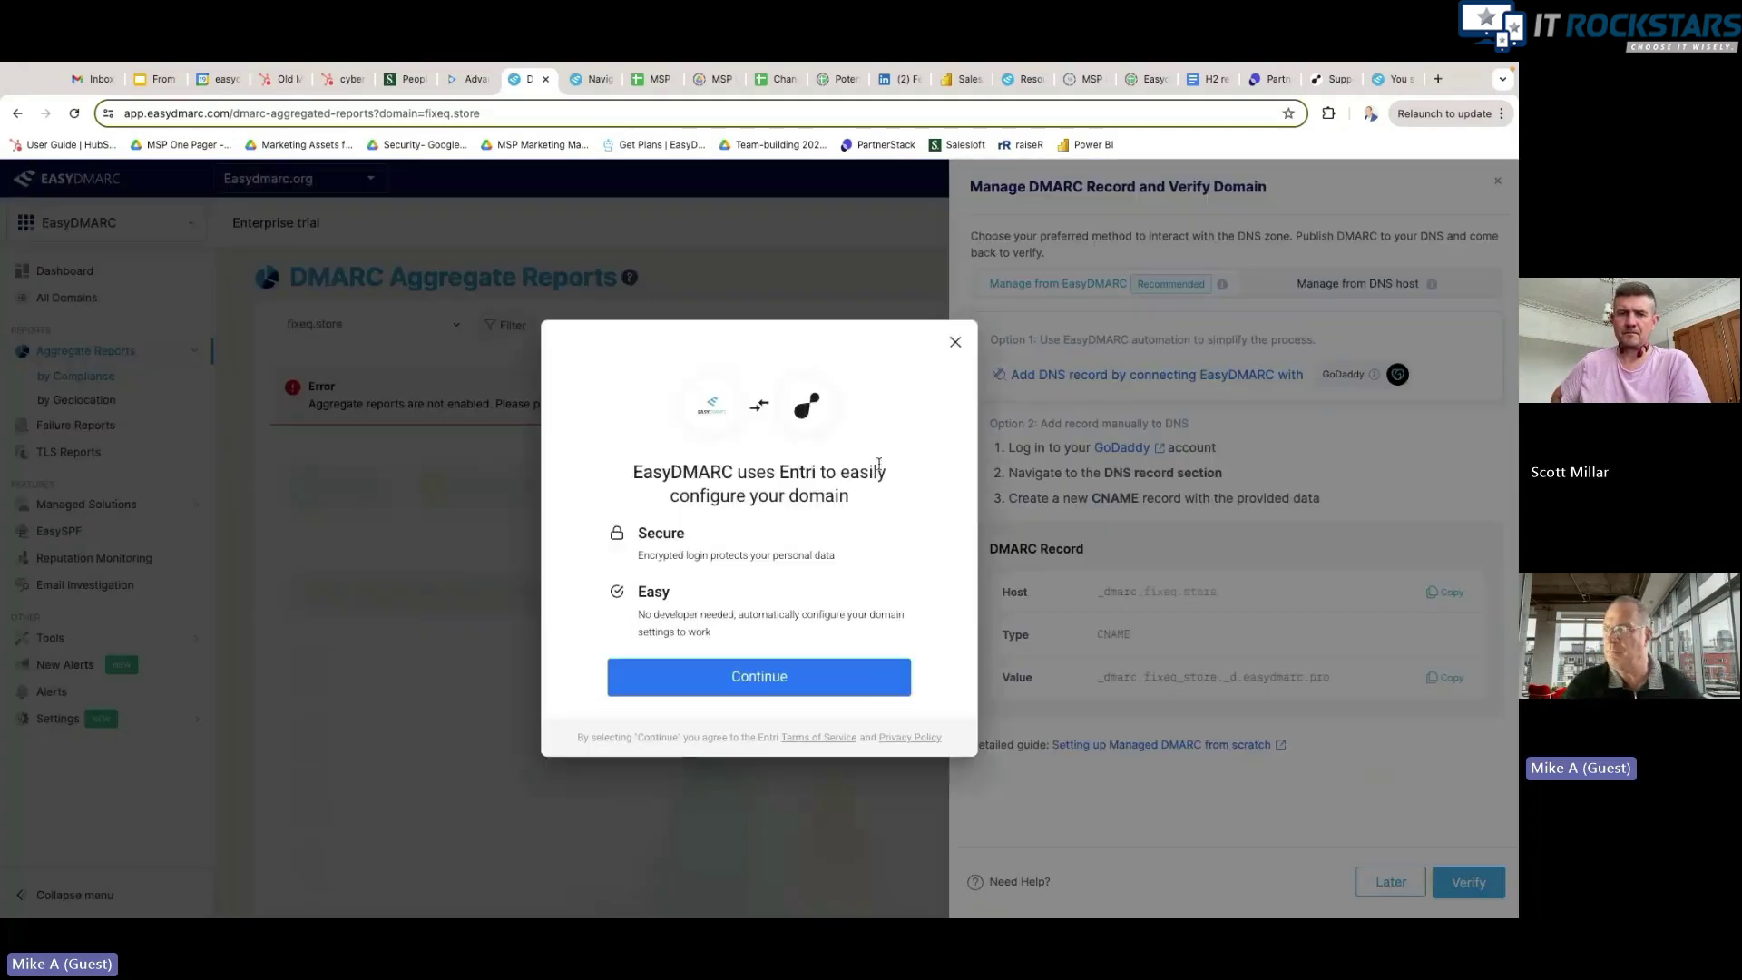
click(785, 677)
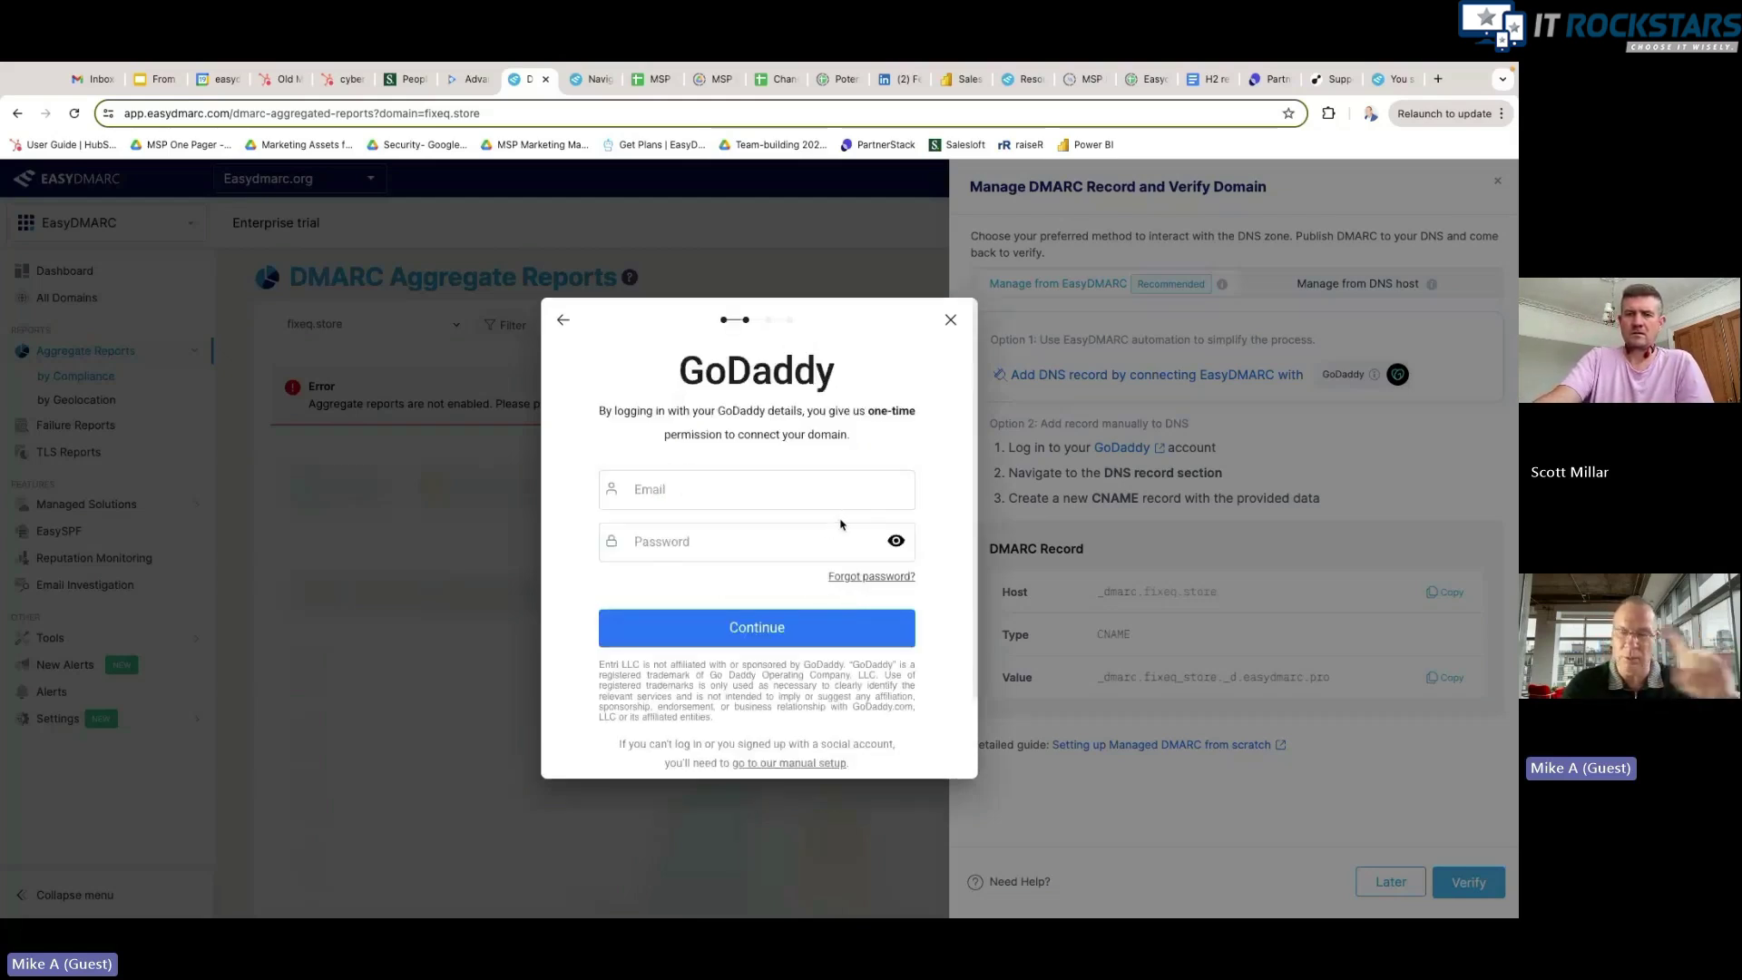
click(950, 321)
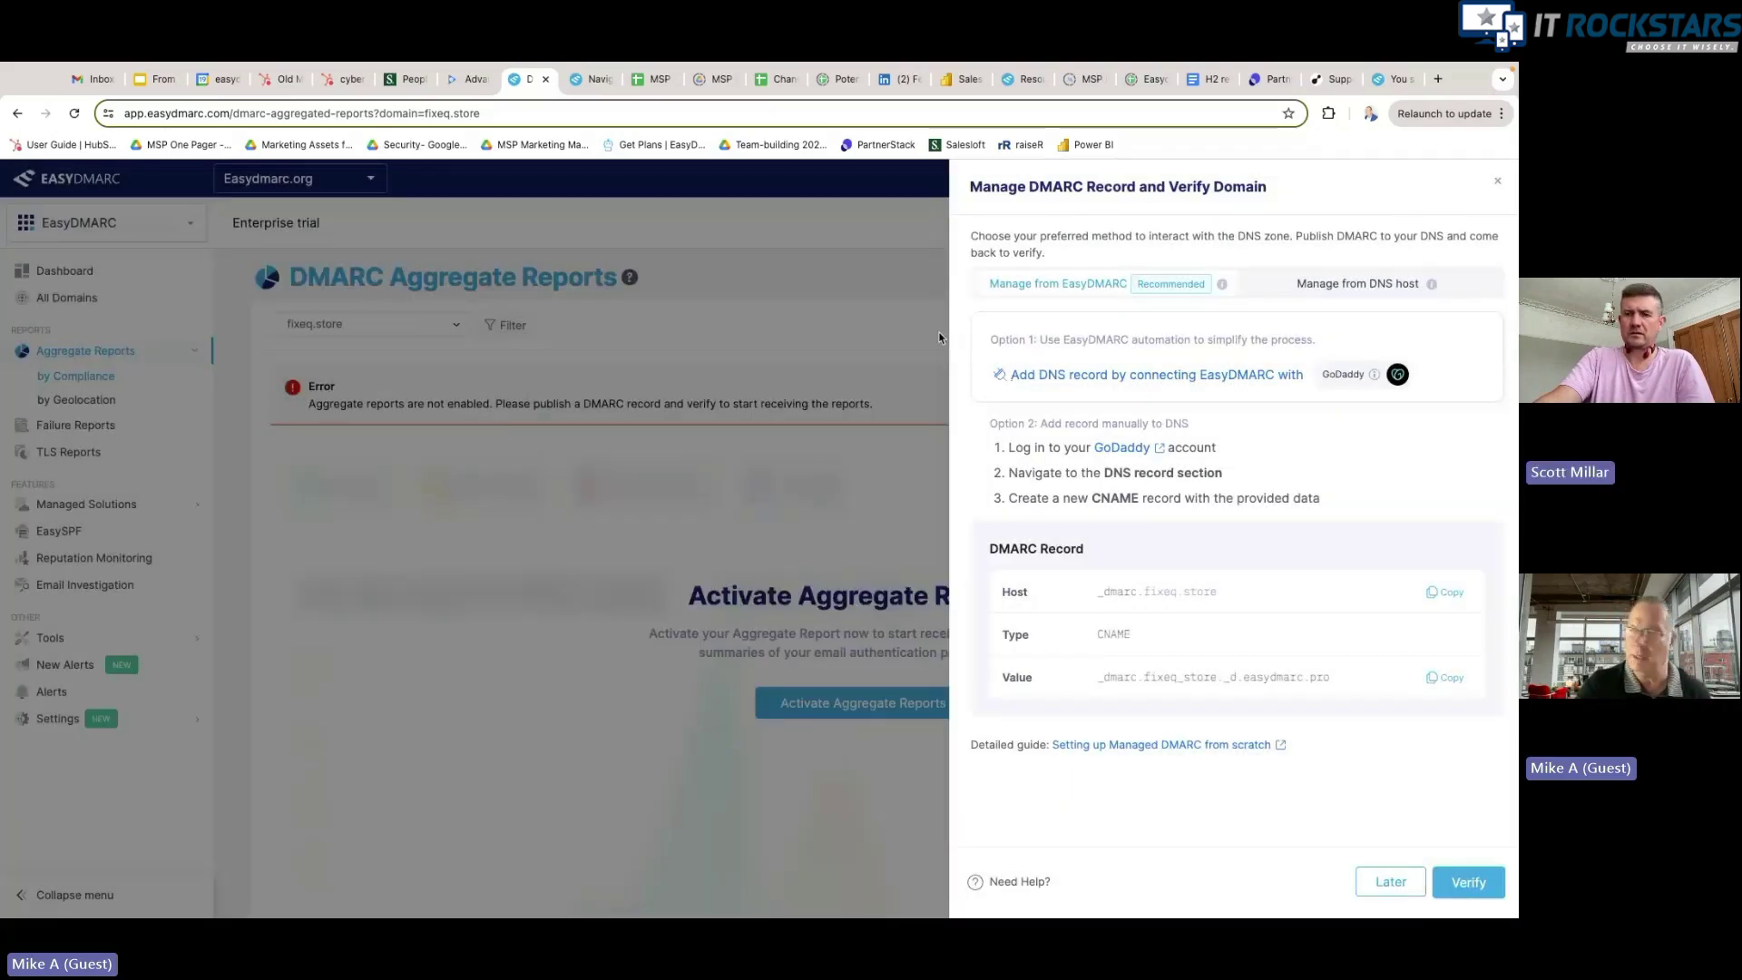
click(408, 456)
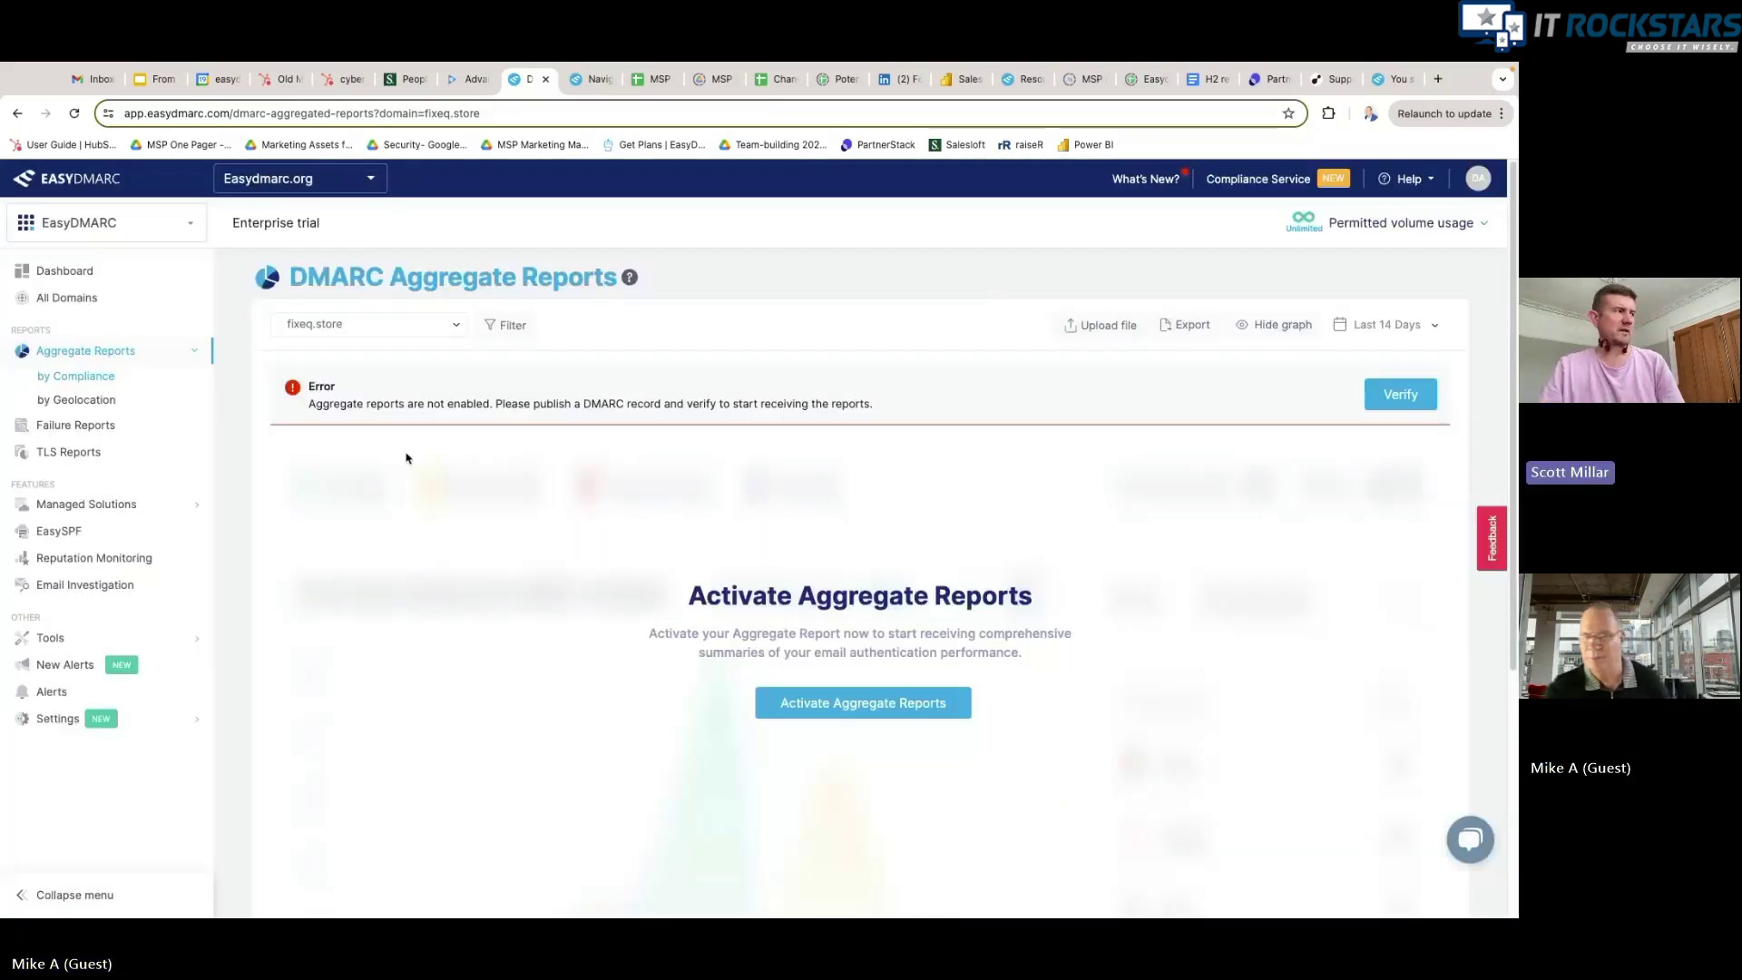
Step: Switch the compliance aggregate report to the easydmarc.org domain
click(108, 382)
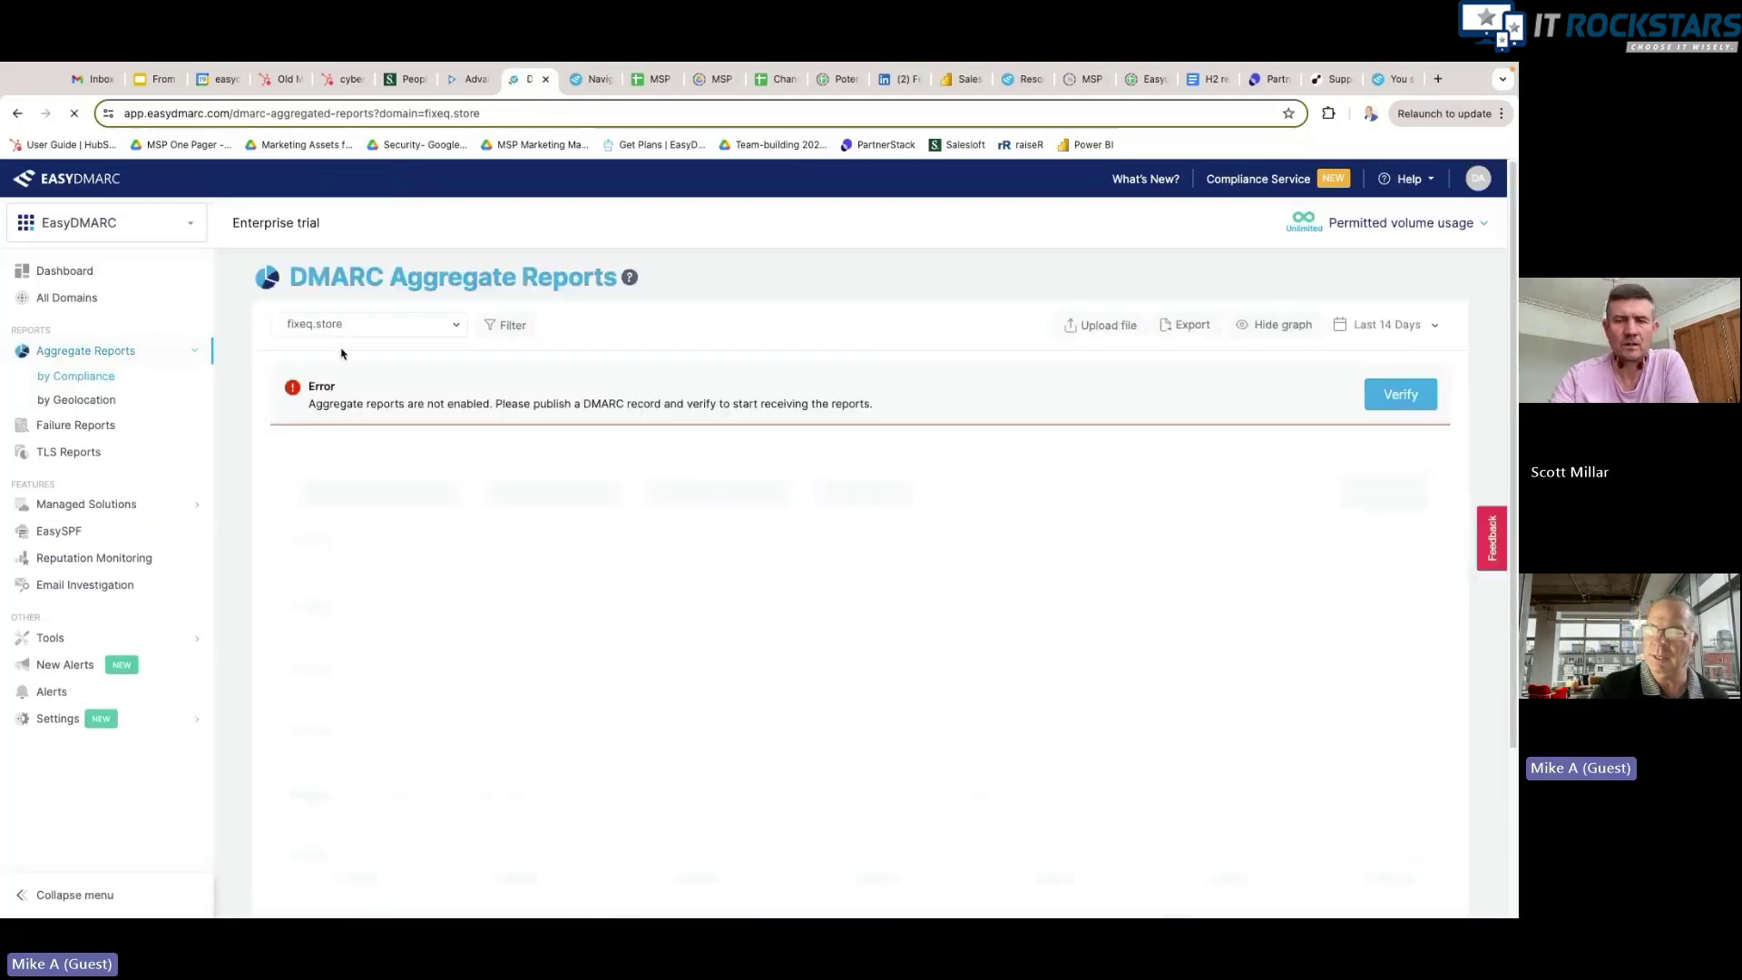
click(338, 325)
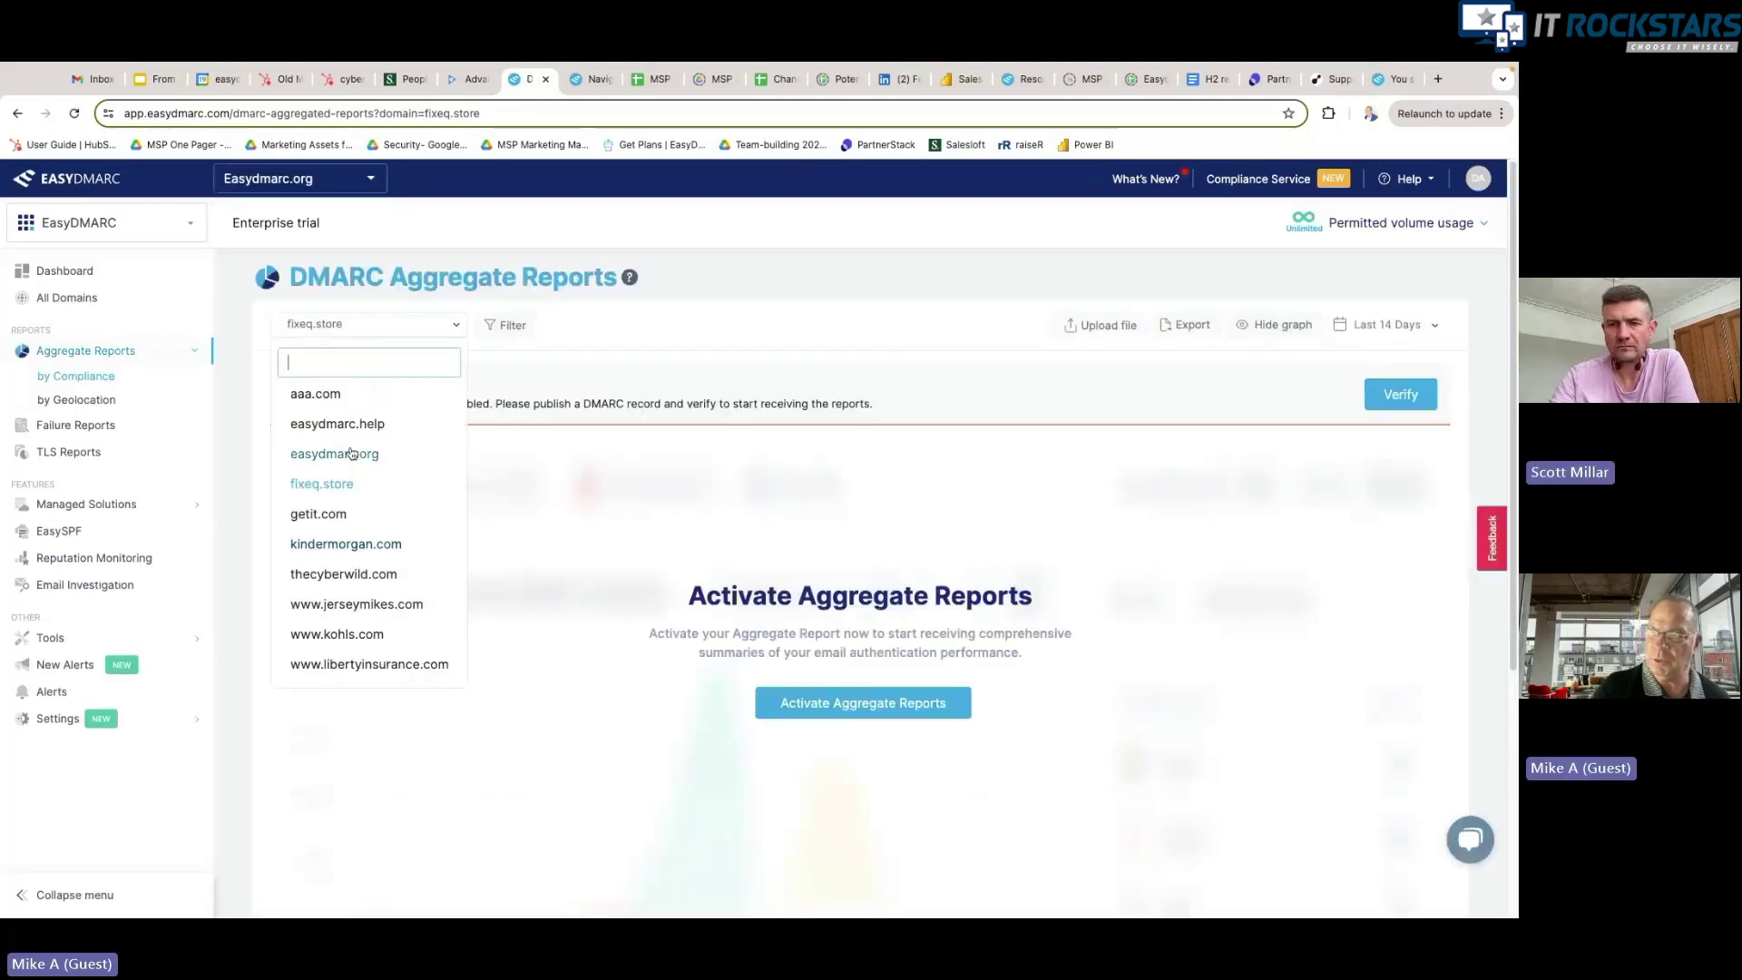
click(349, 454)
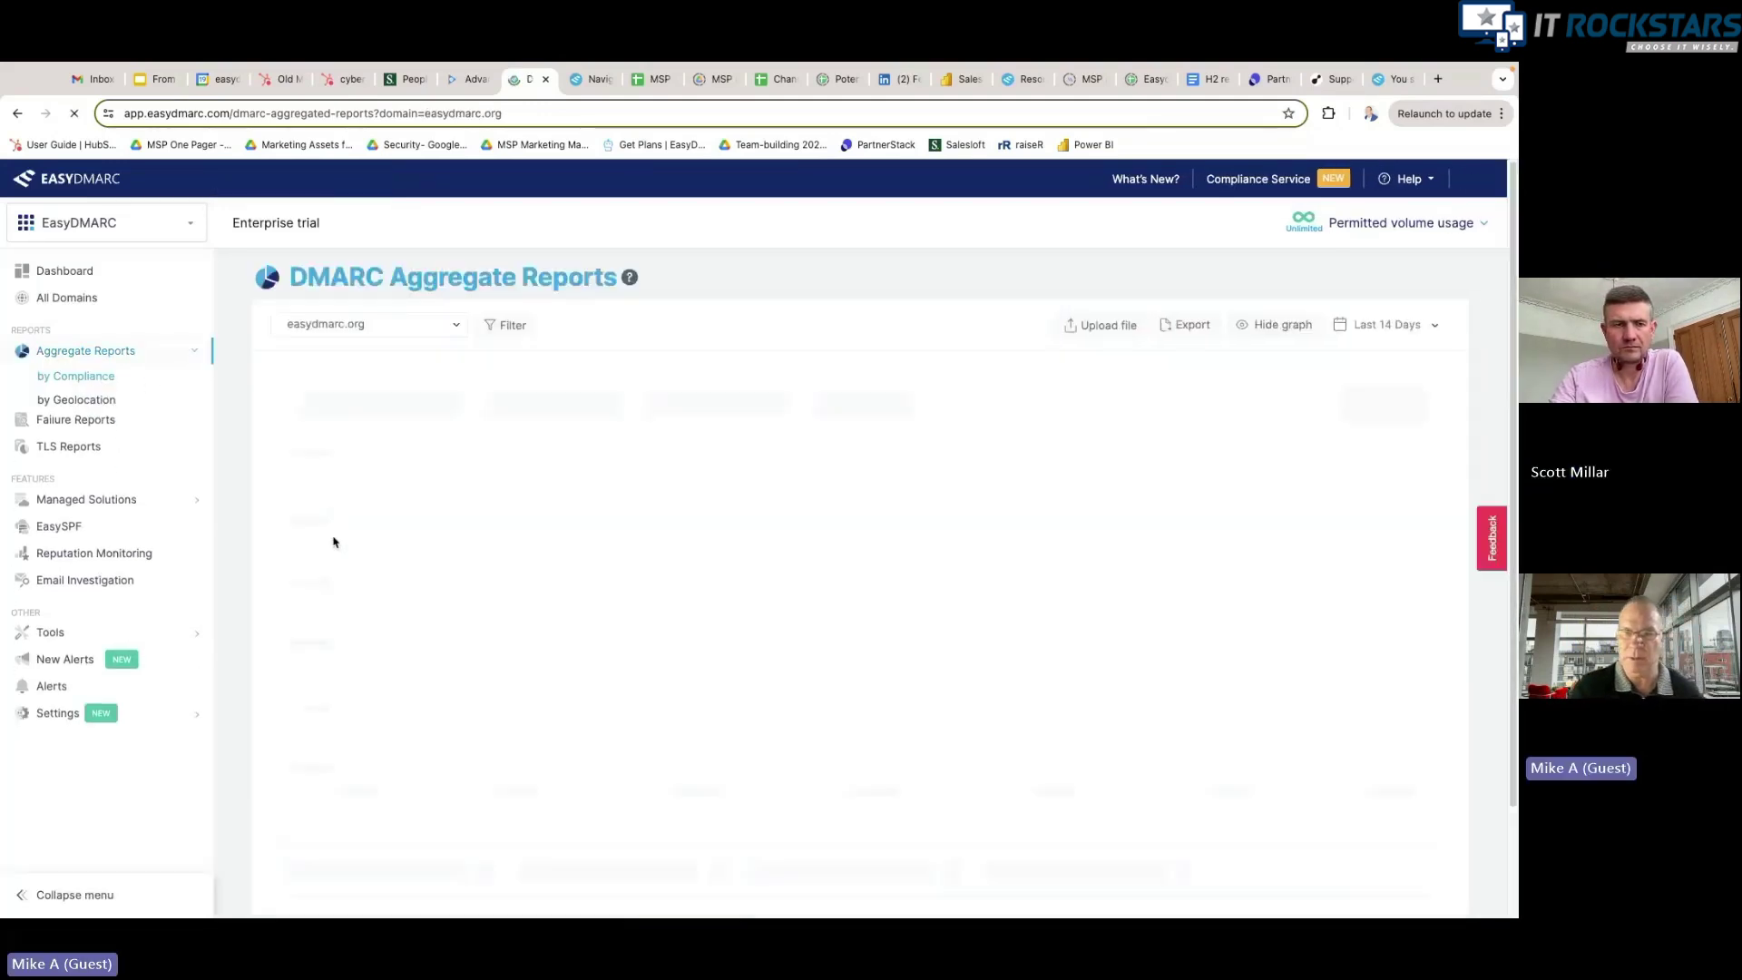
scroll(336, 581, down, 3)
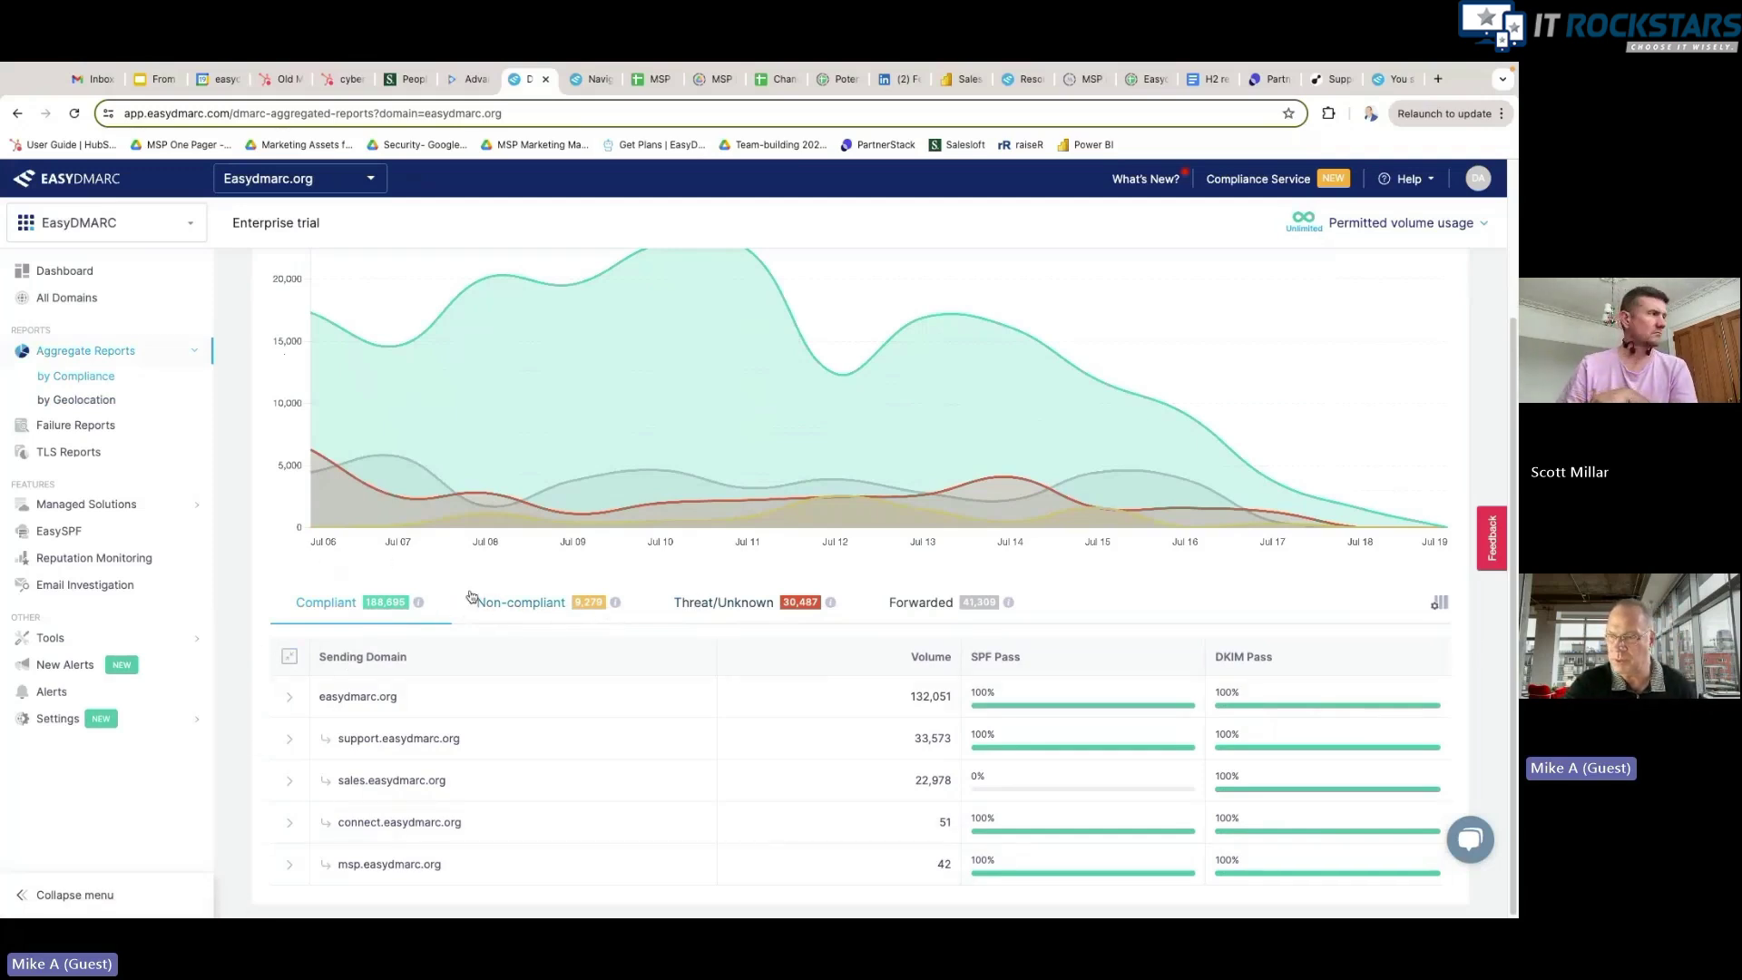
Step: Expand easydmarc.org's sending sources and check Google Workspace's IPs and SPF/DKIM configuration
click(360, 705)
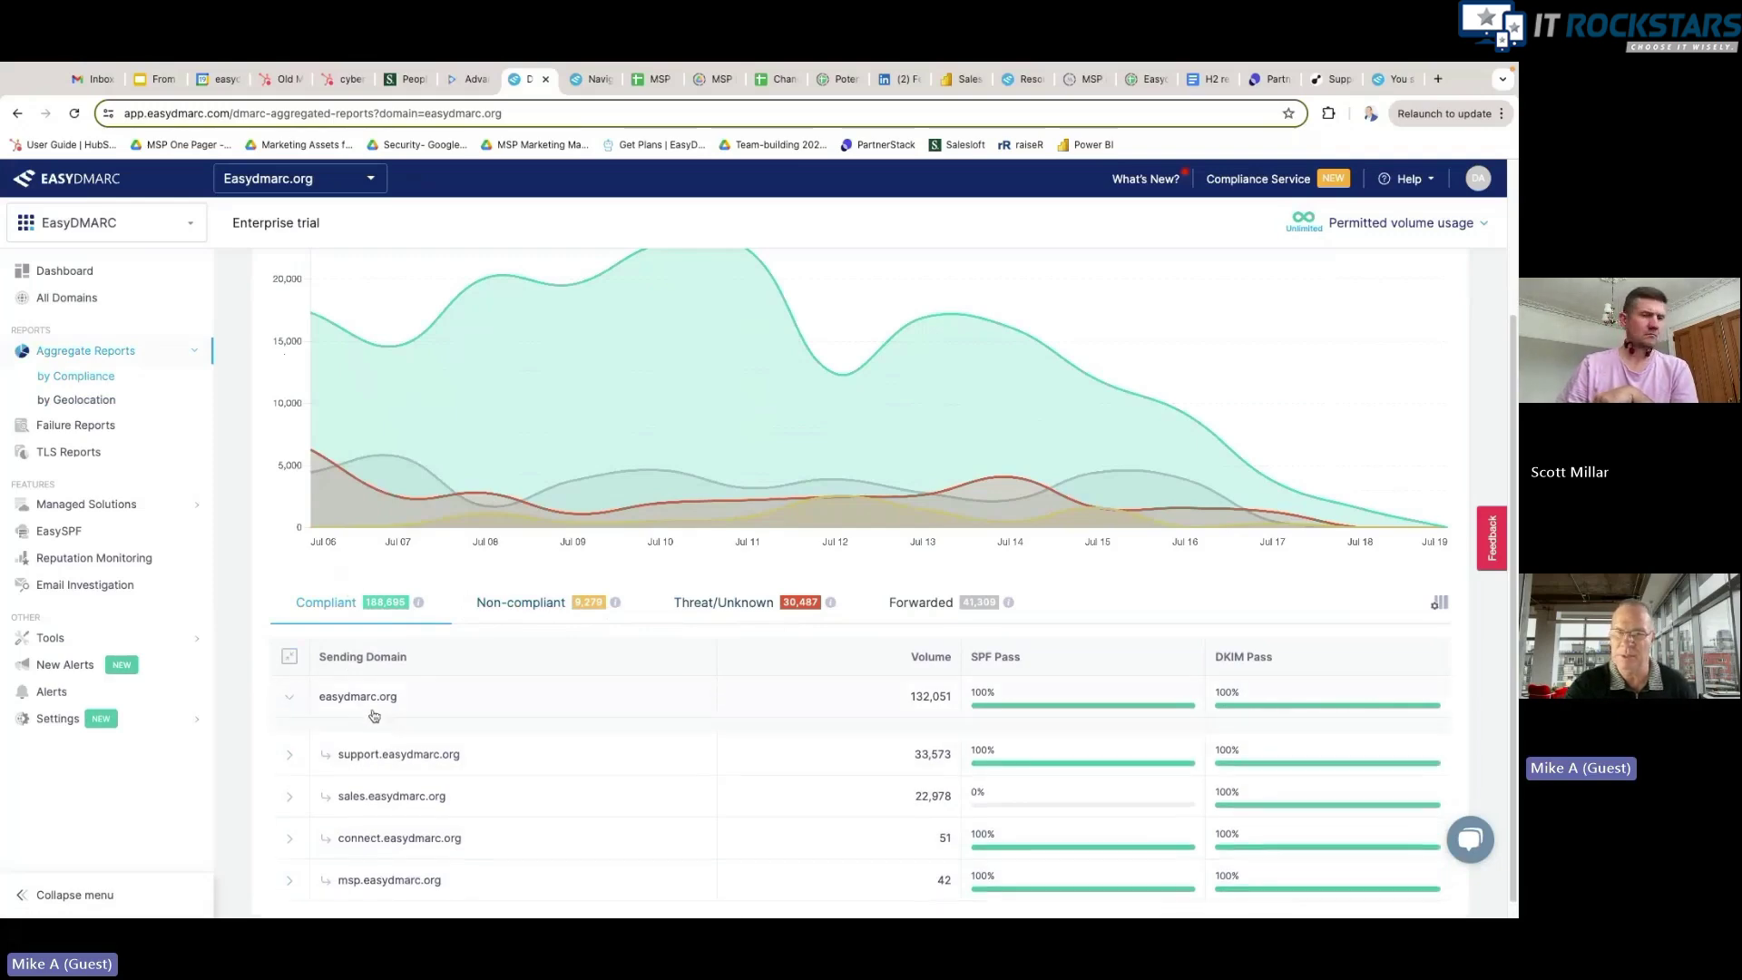
click(398, 628)
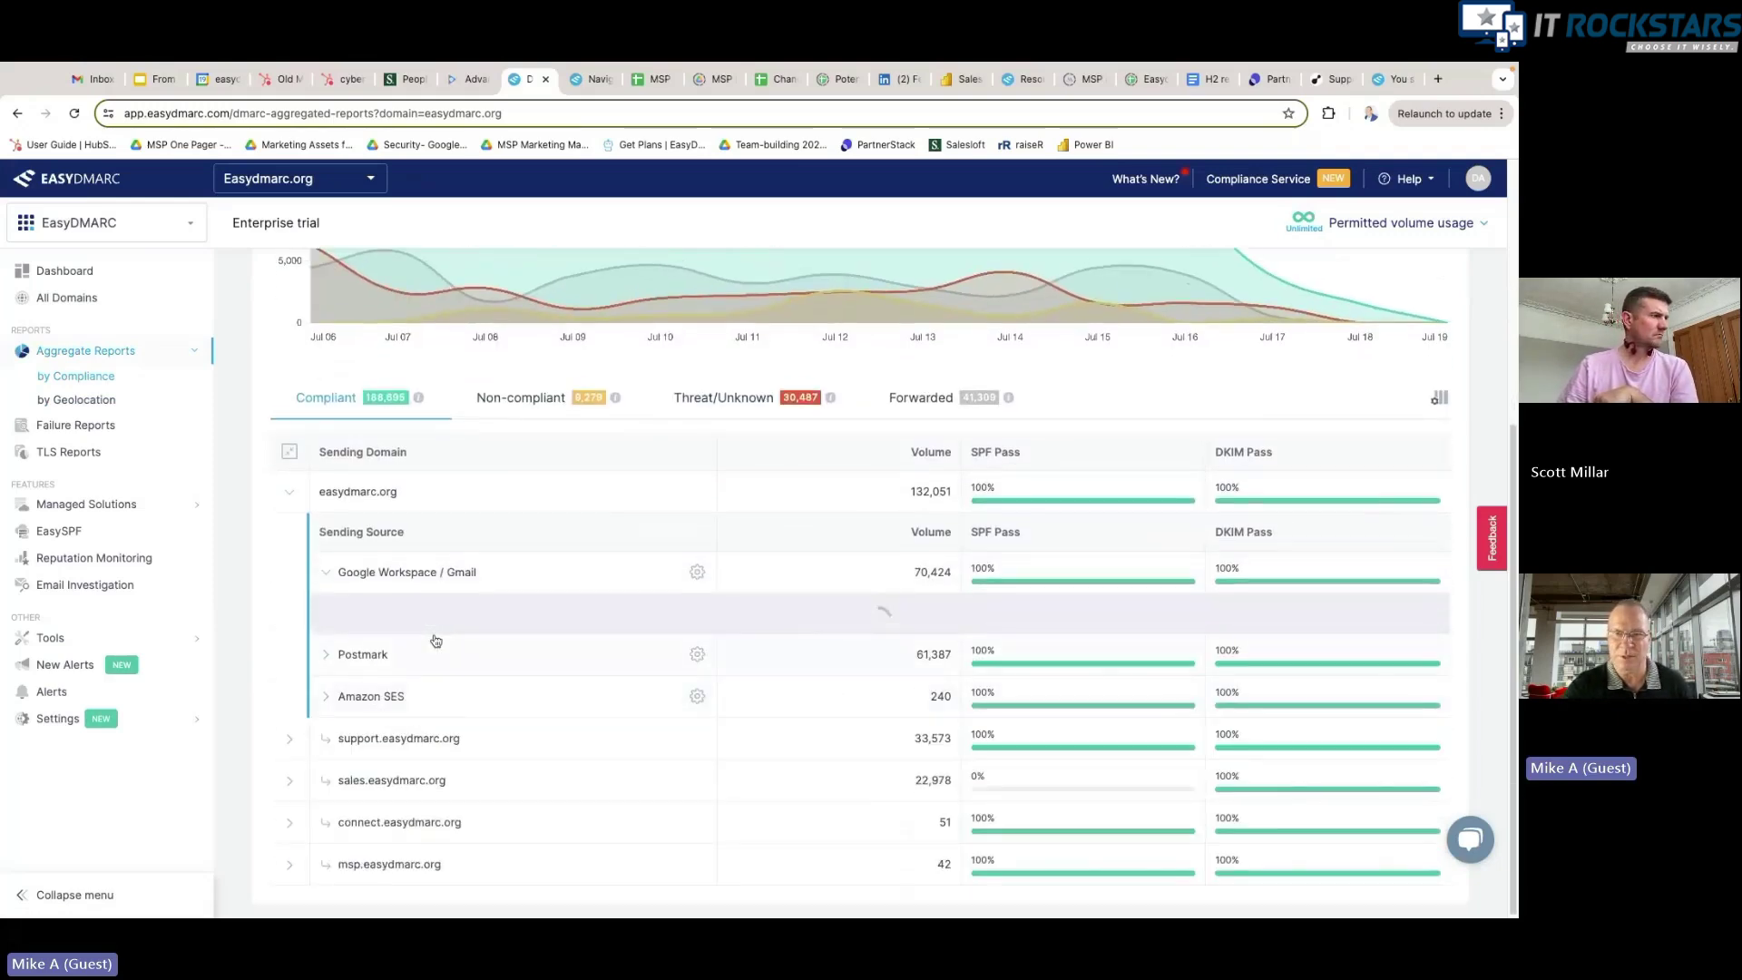
scroll(508, 653, down, 3)
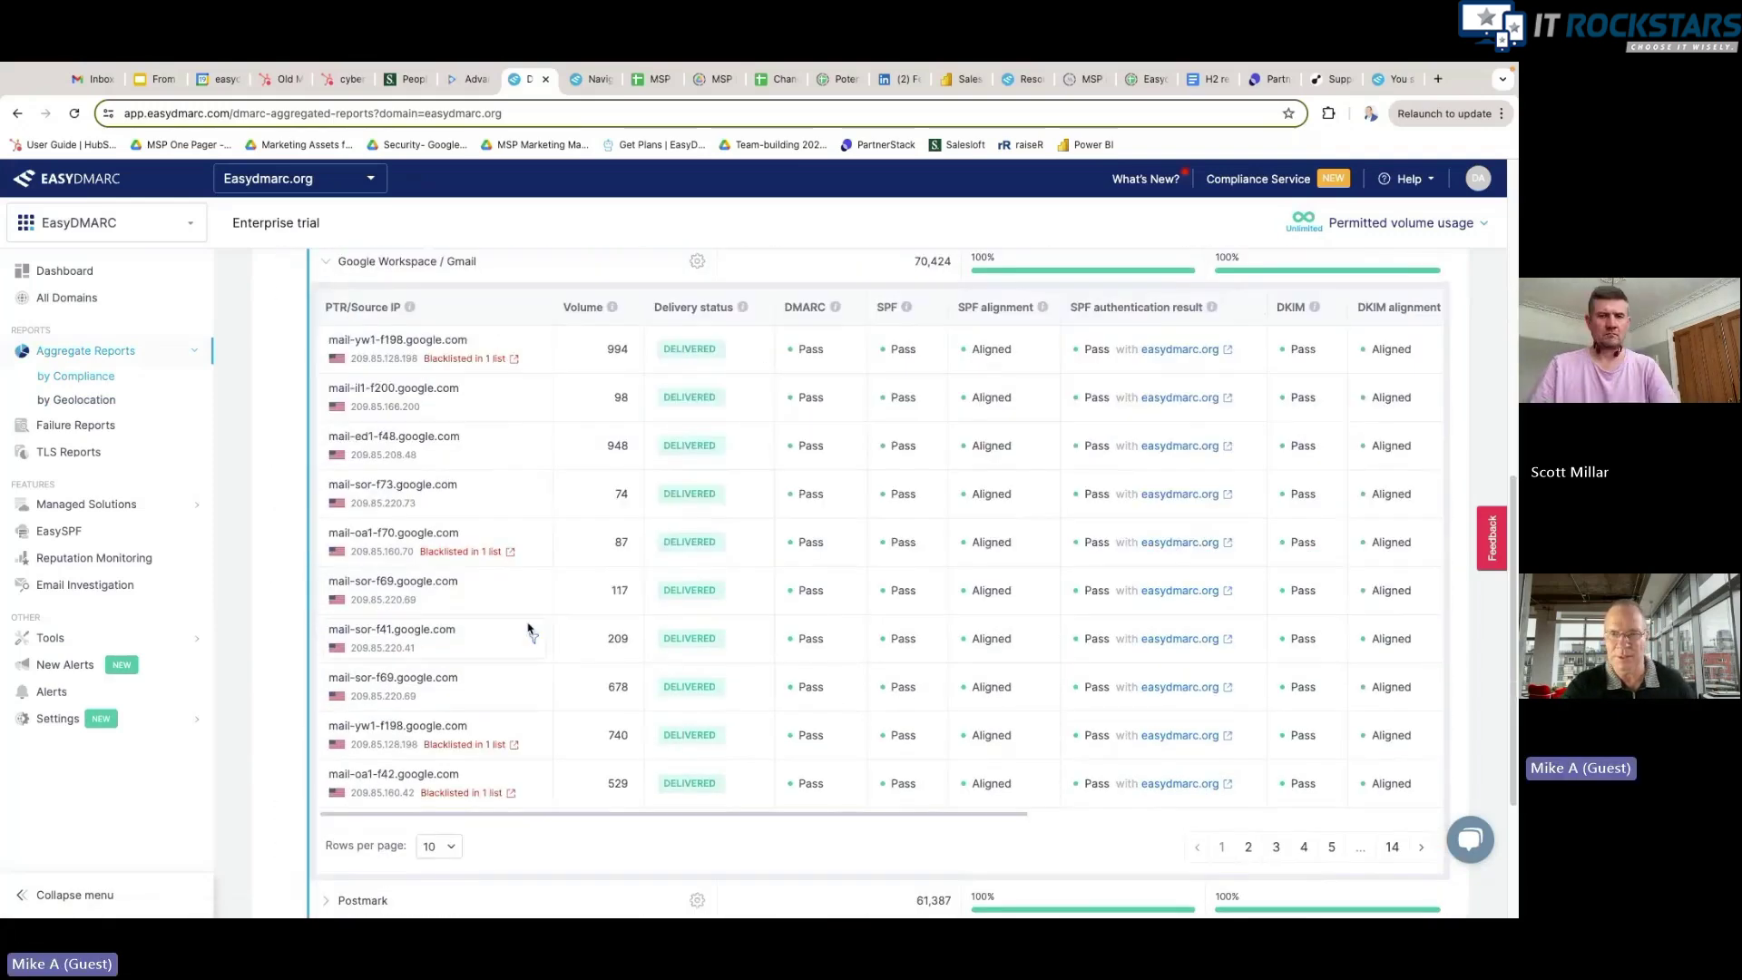
scroll(568, 625, right, 5)
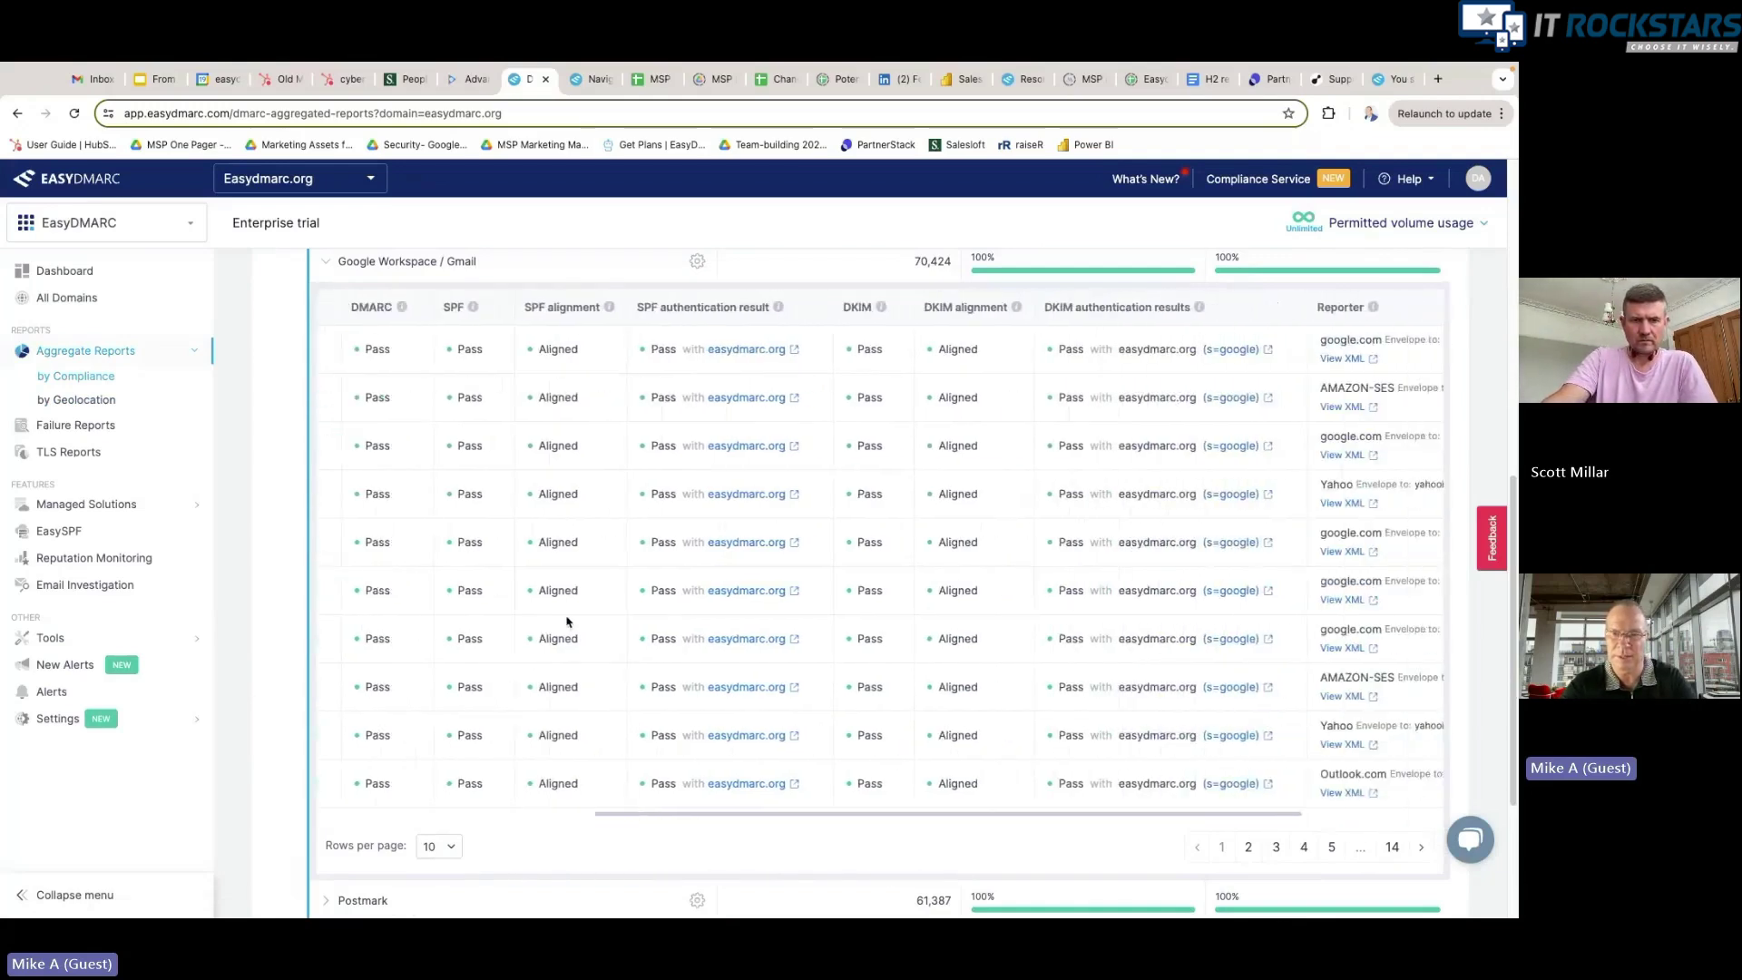
scroll(572, 617, up, 2)
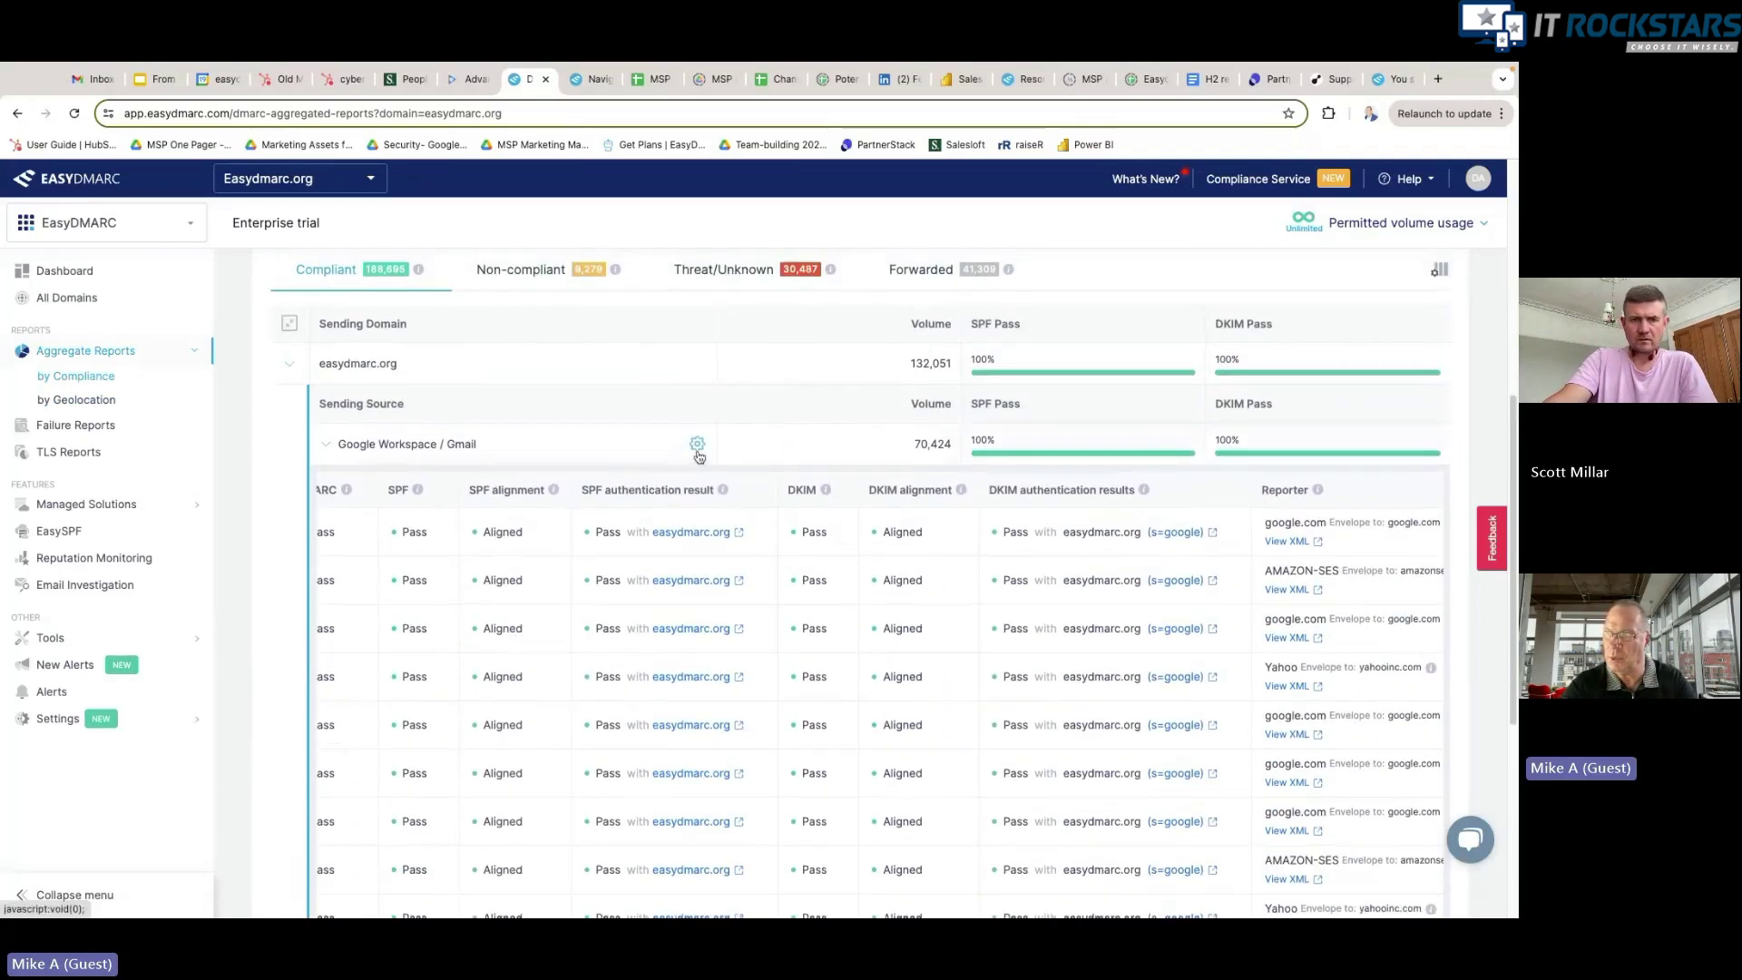
click(697, 441)
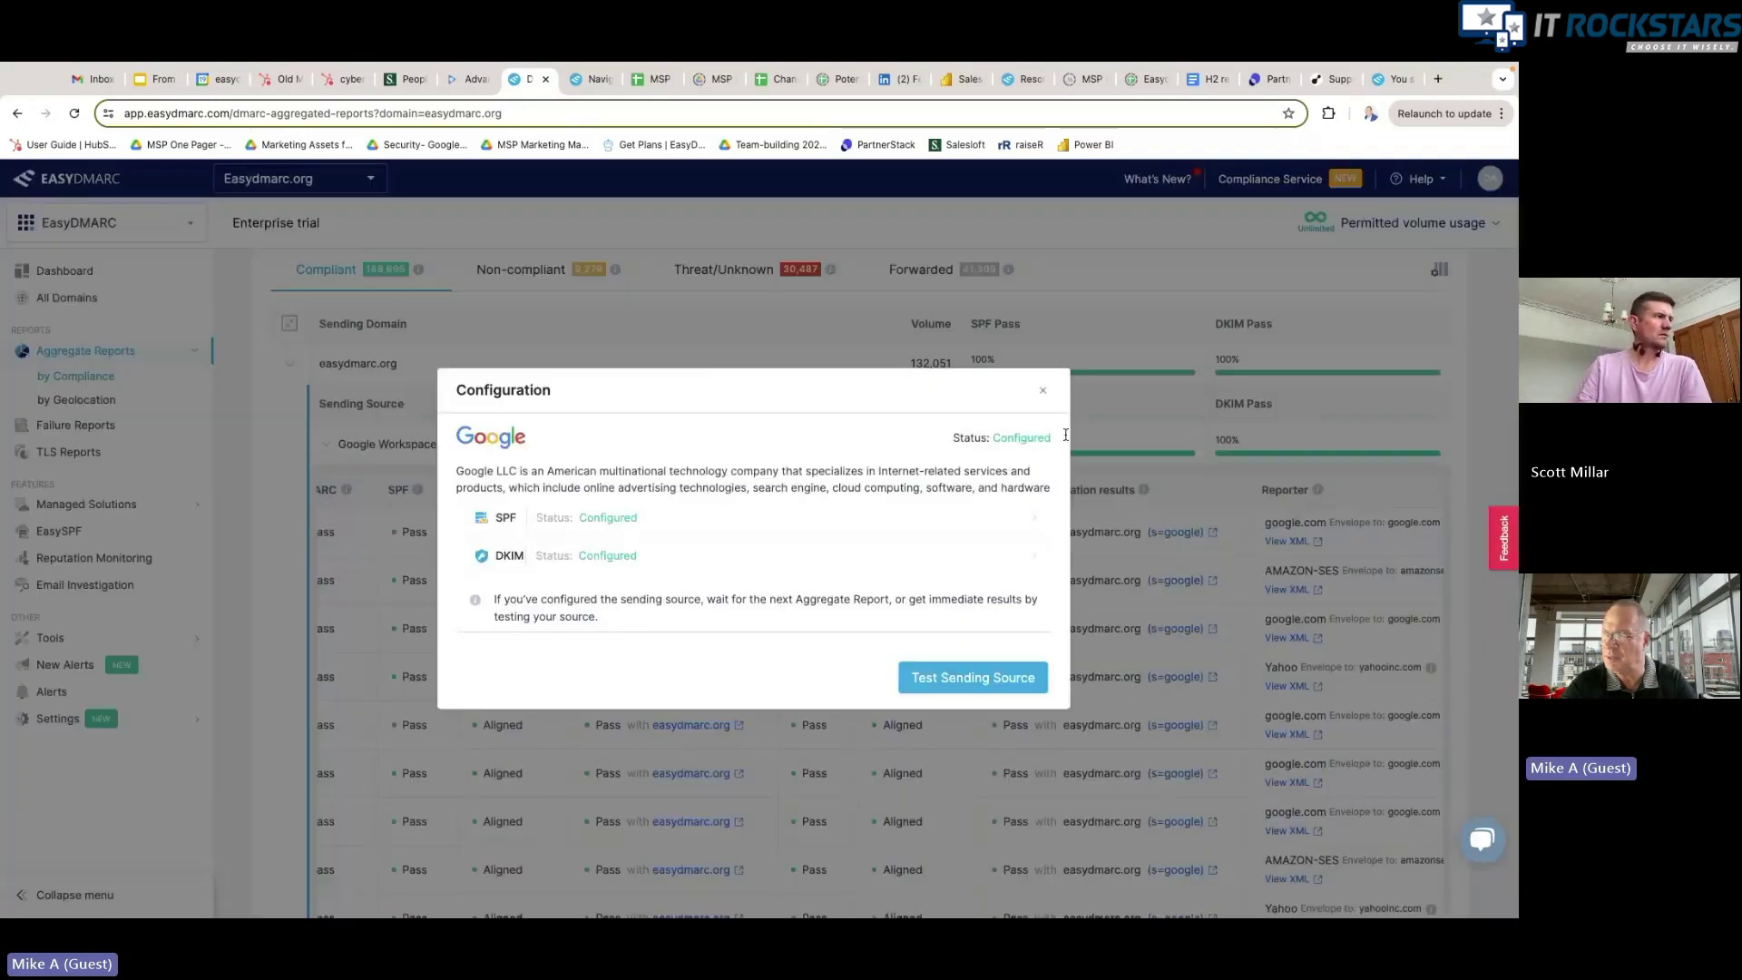
click(1043, 390)
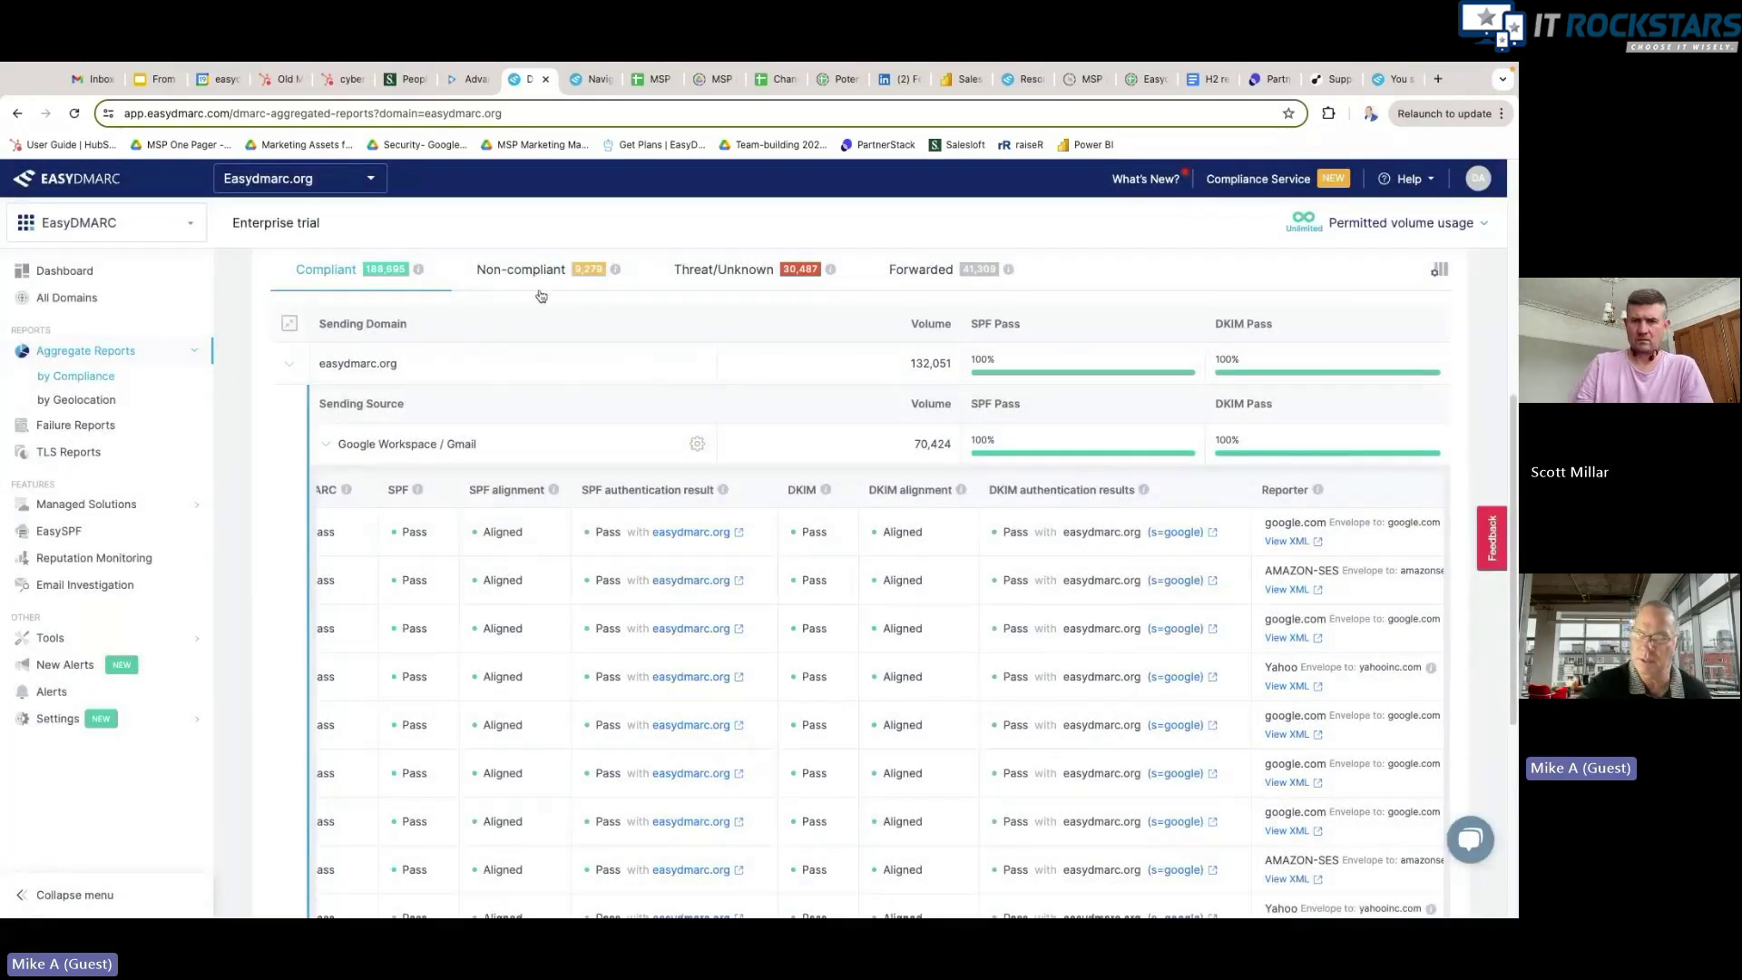
Step: On the Non-compliant tab, expand sales.easydmarc.org and inspect its SendGrid source IPs
click(530, 271)
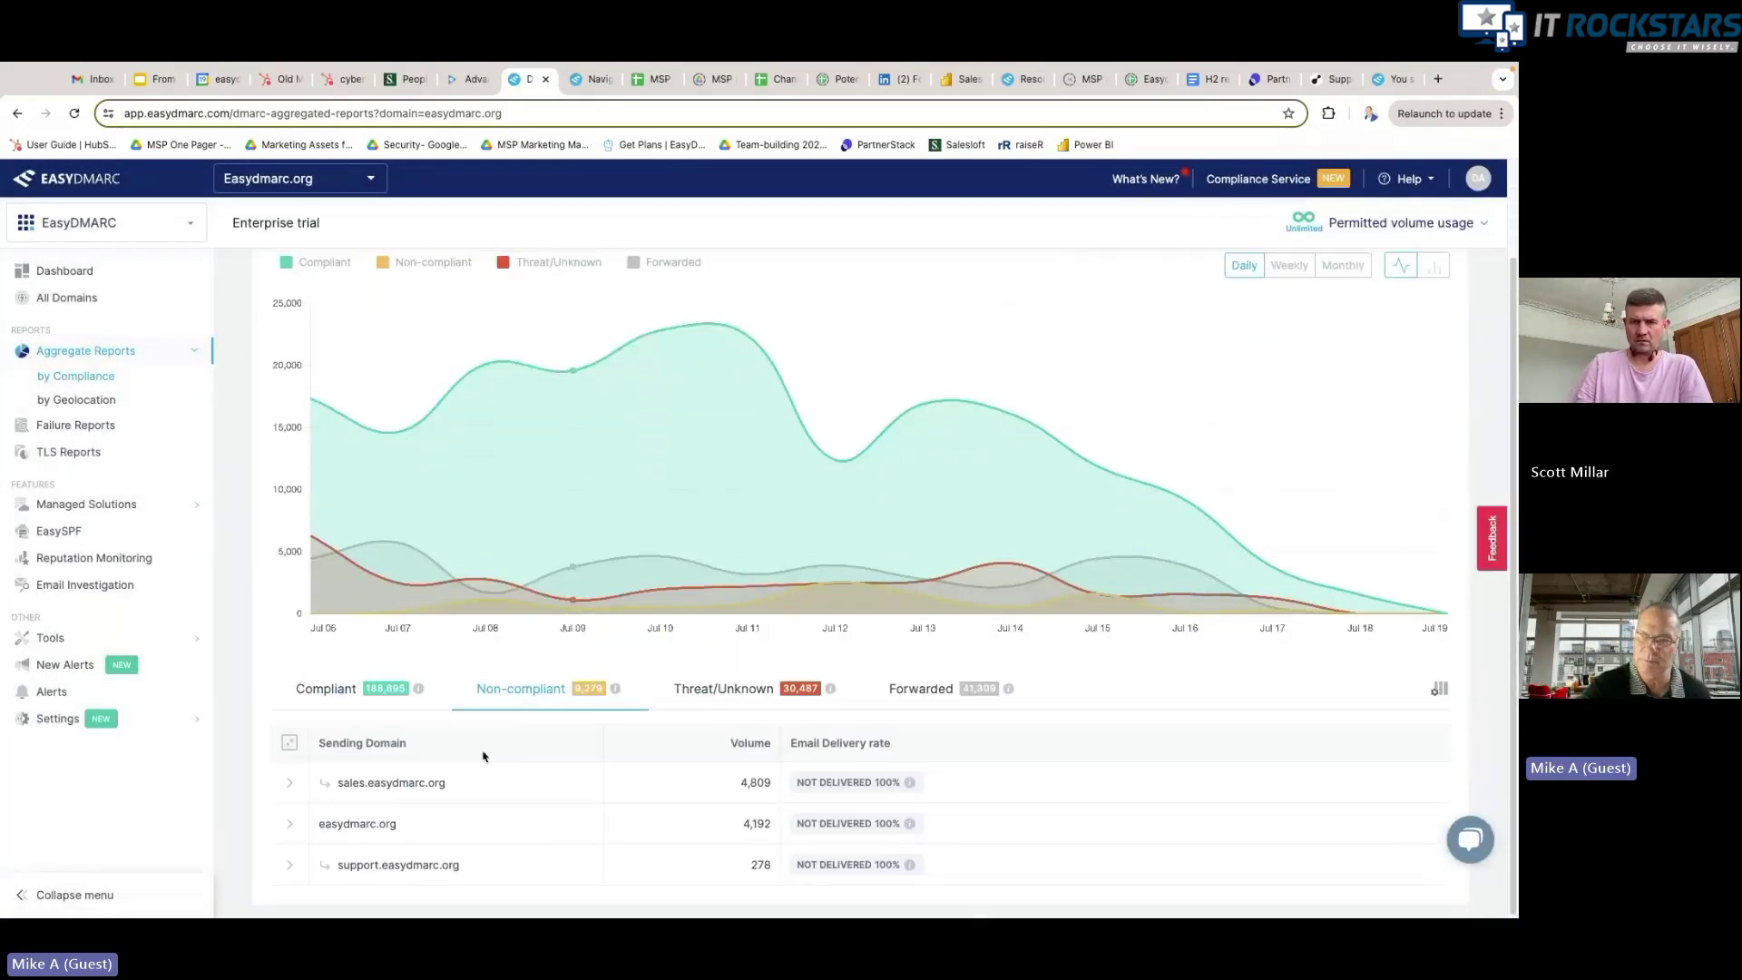
click(386, 785)
scroll(390, 812, down, 2)
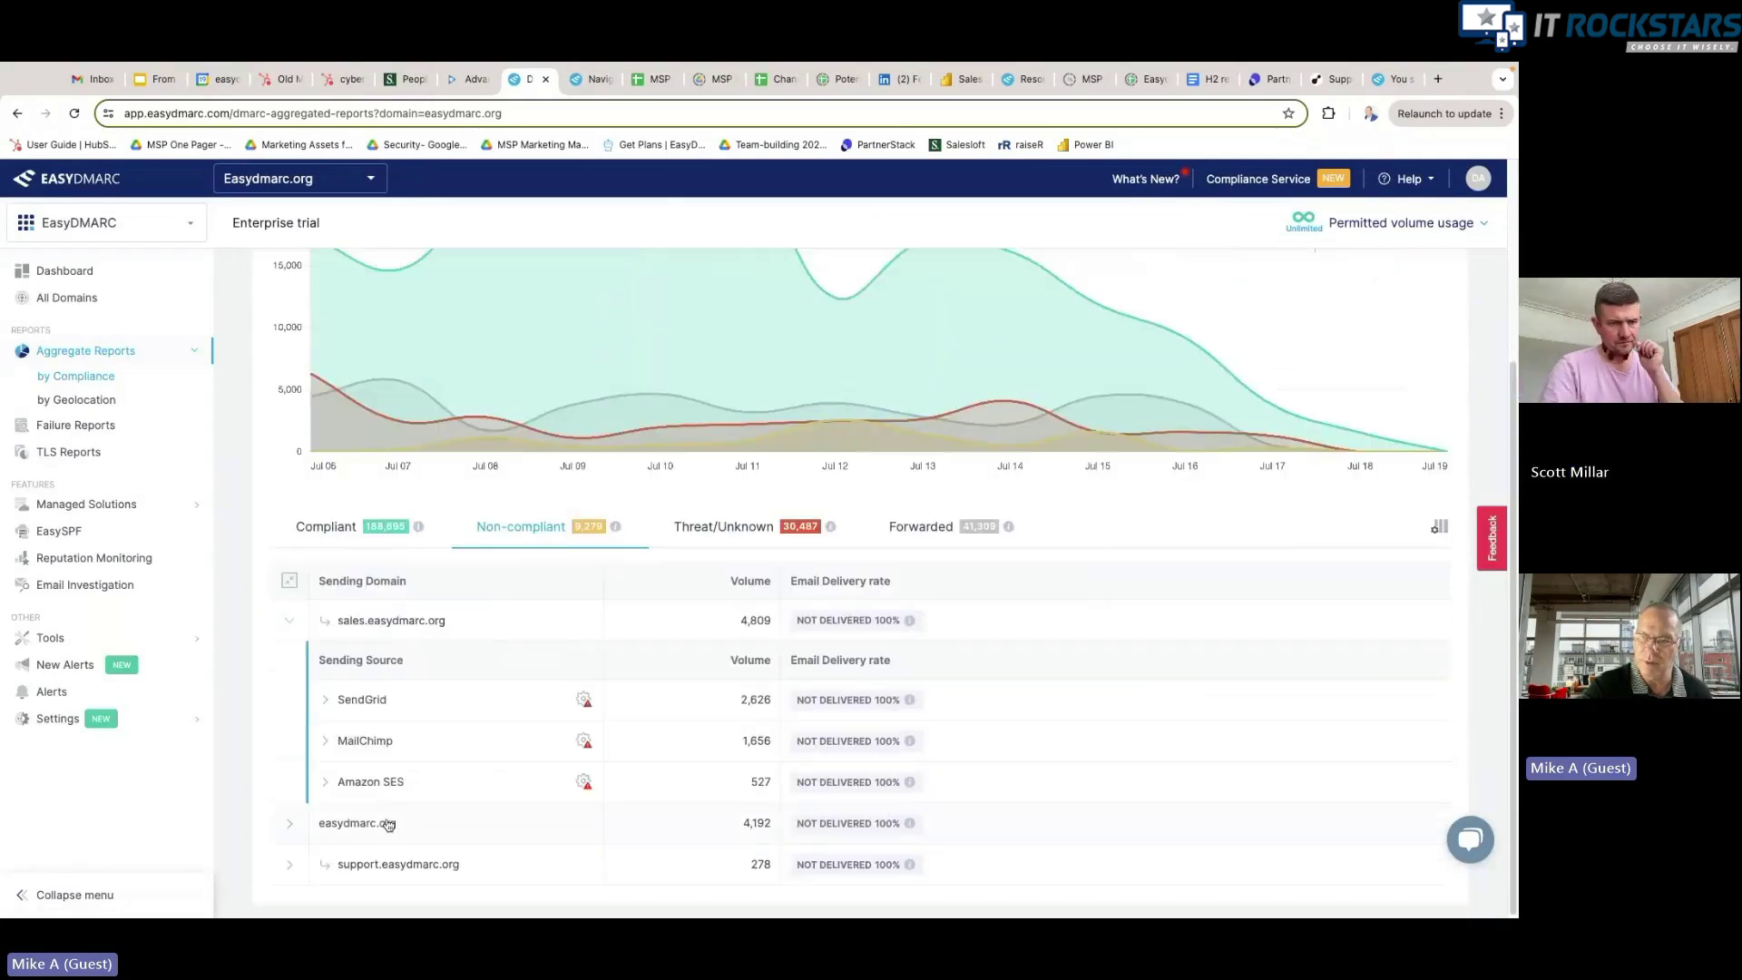
scroll(385, 821, down, 1)
scroll(392, 830, down, 1)
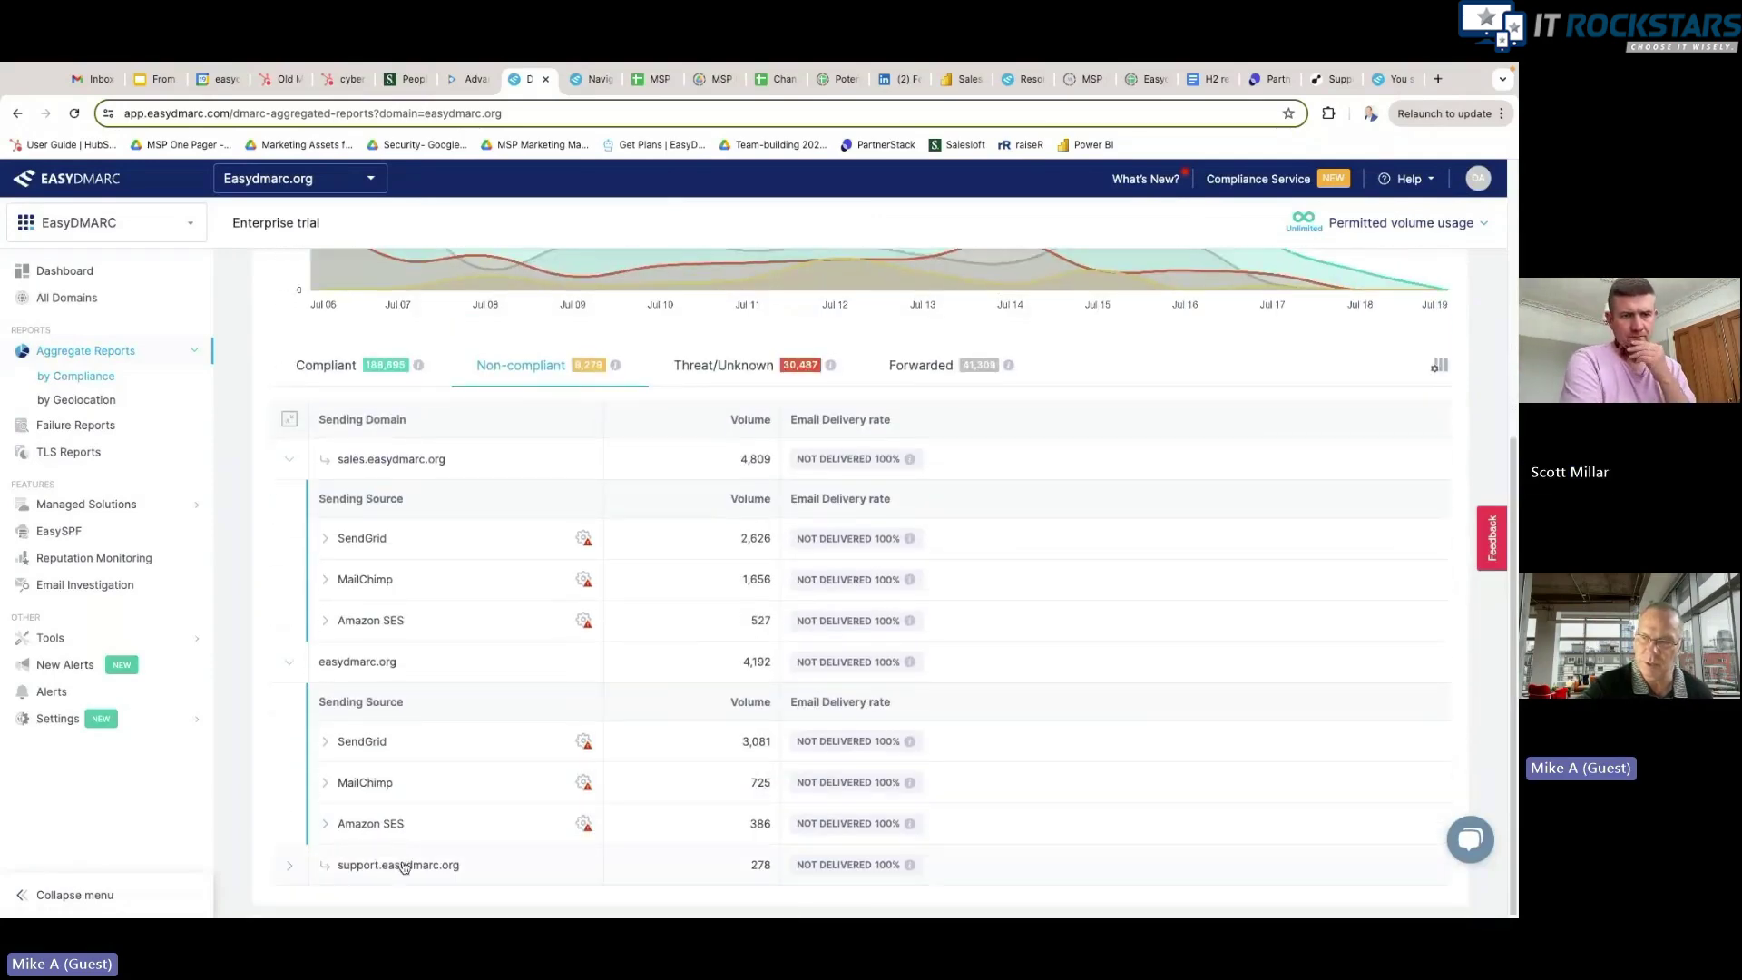
scroll(522, 734, down, 1)
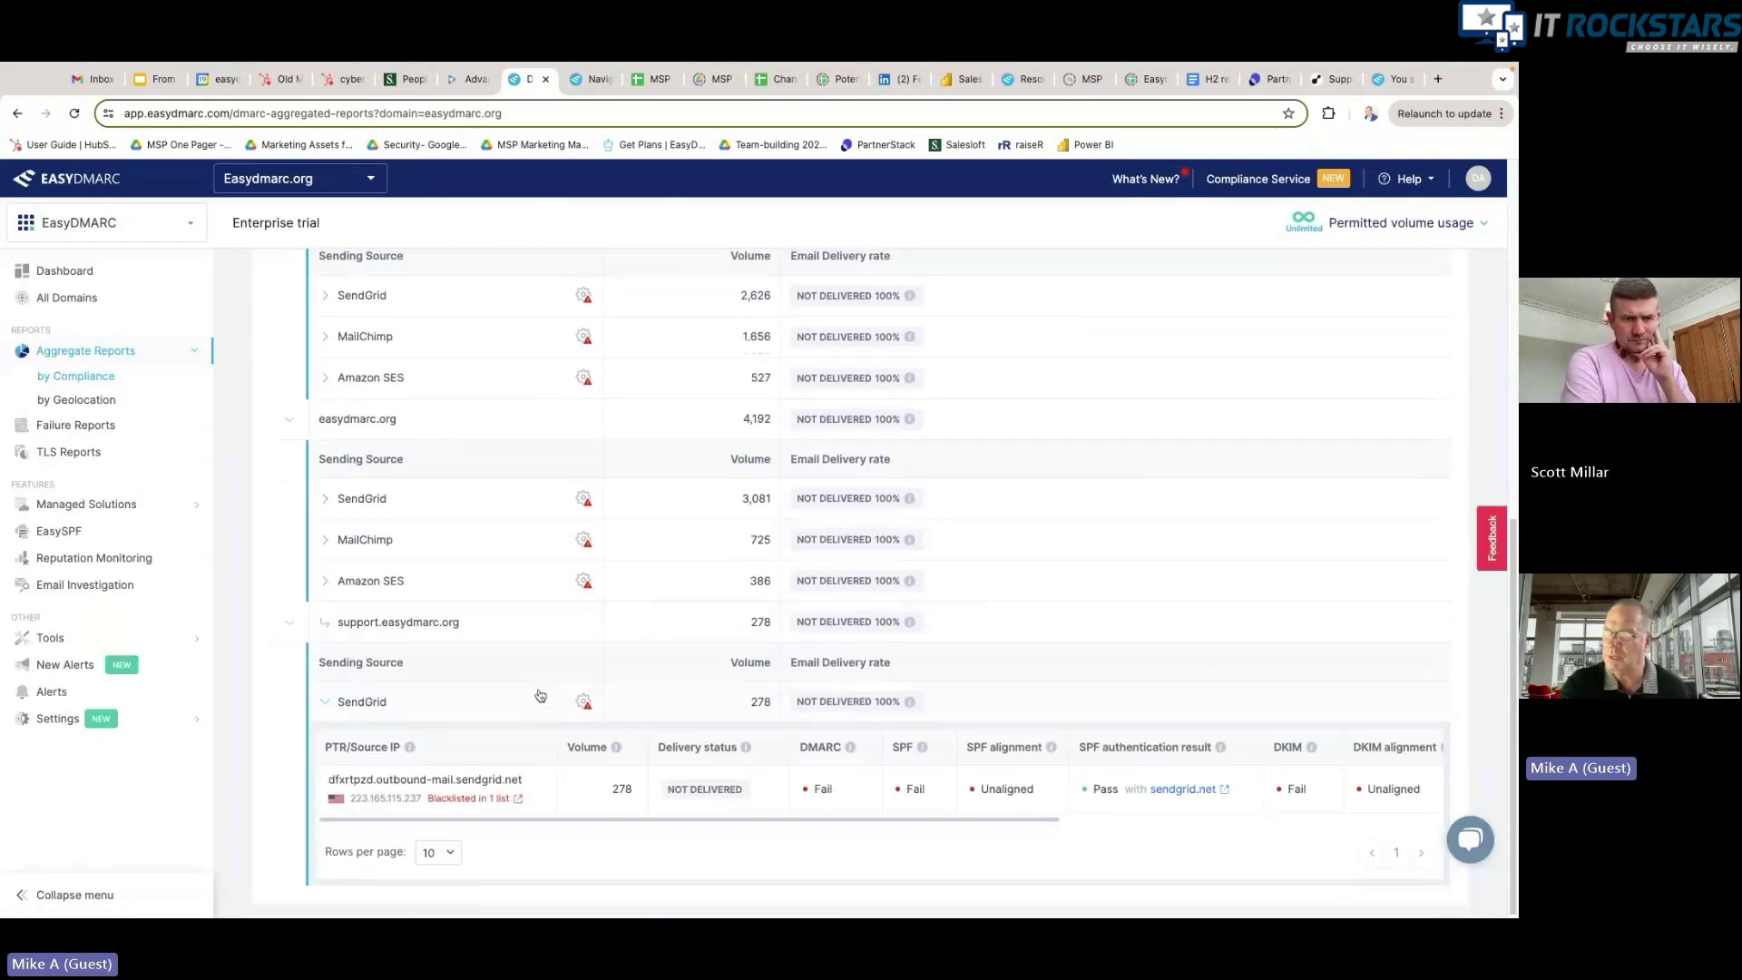
scroll(625, 422, up, 1)
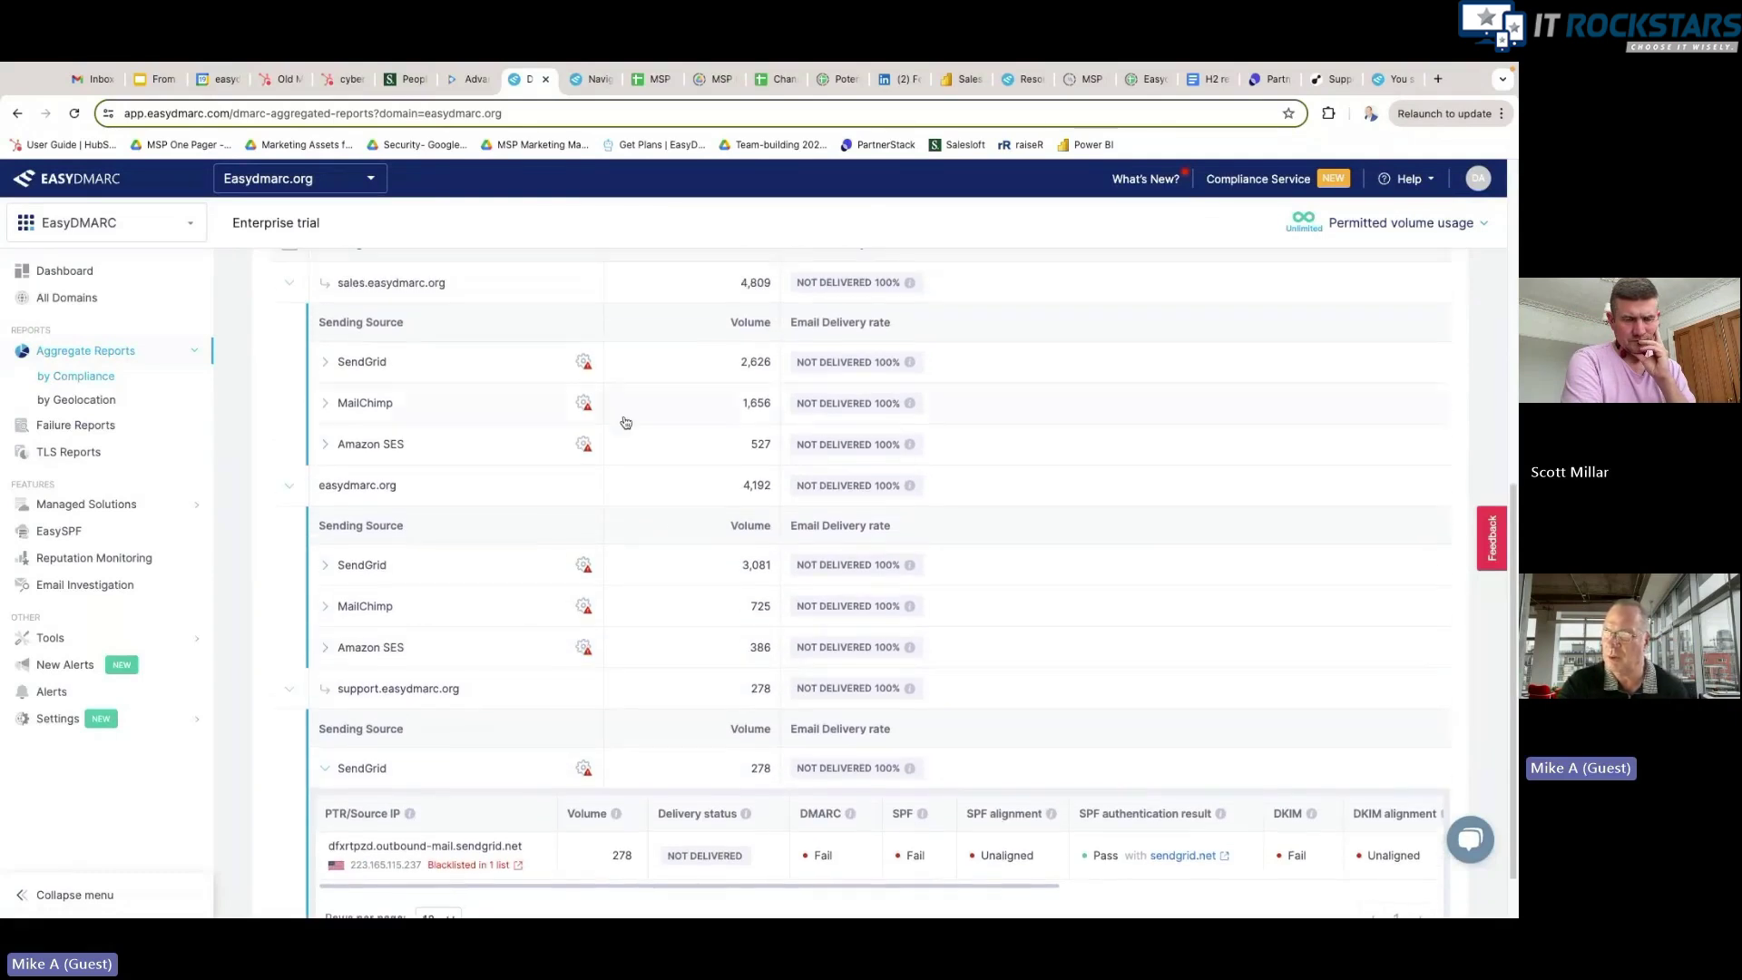
click(480, 365)
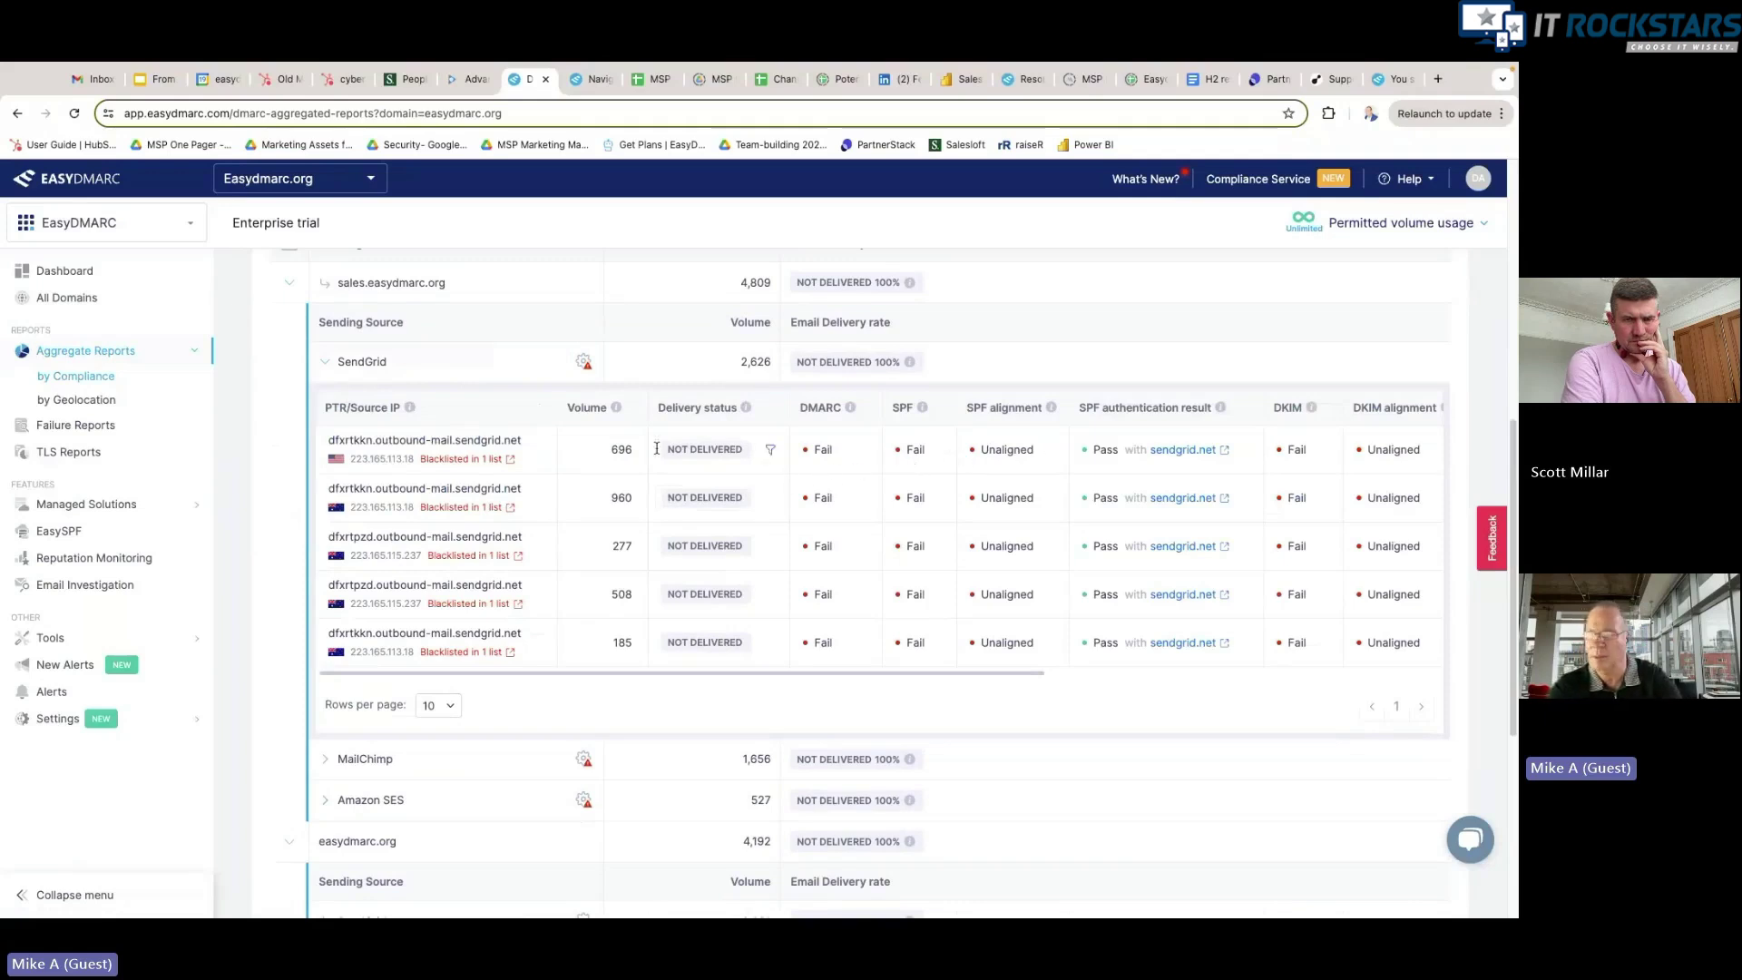
drag(674, 449, 735, 449)
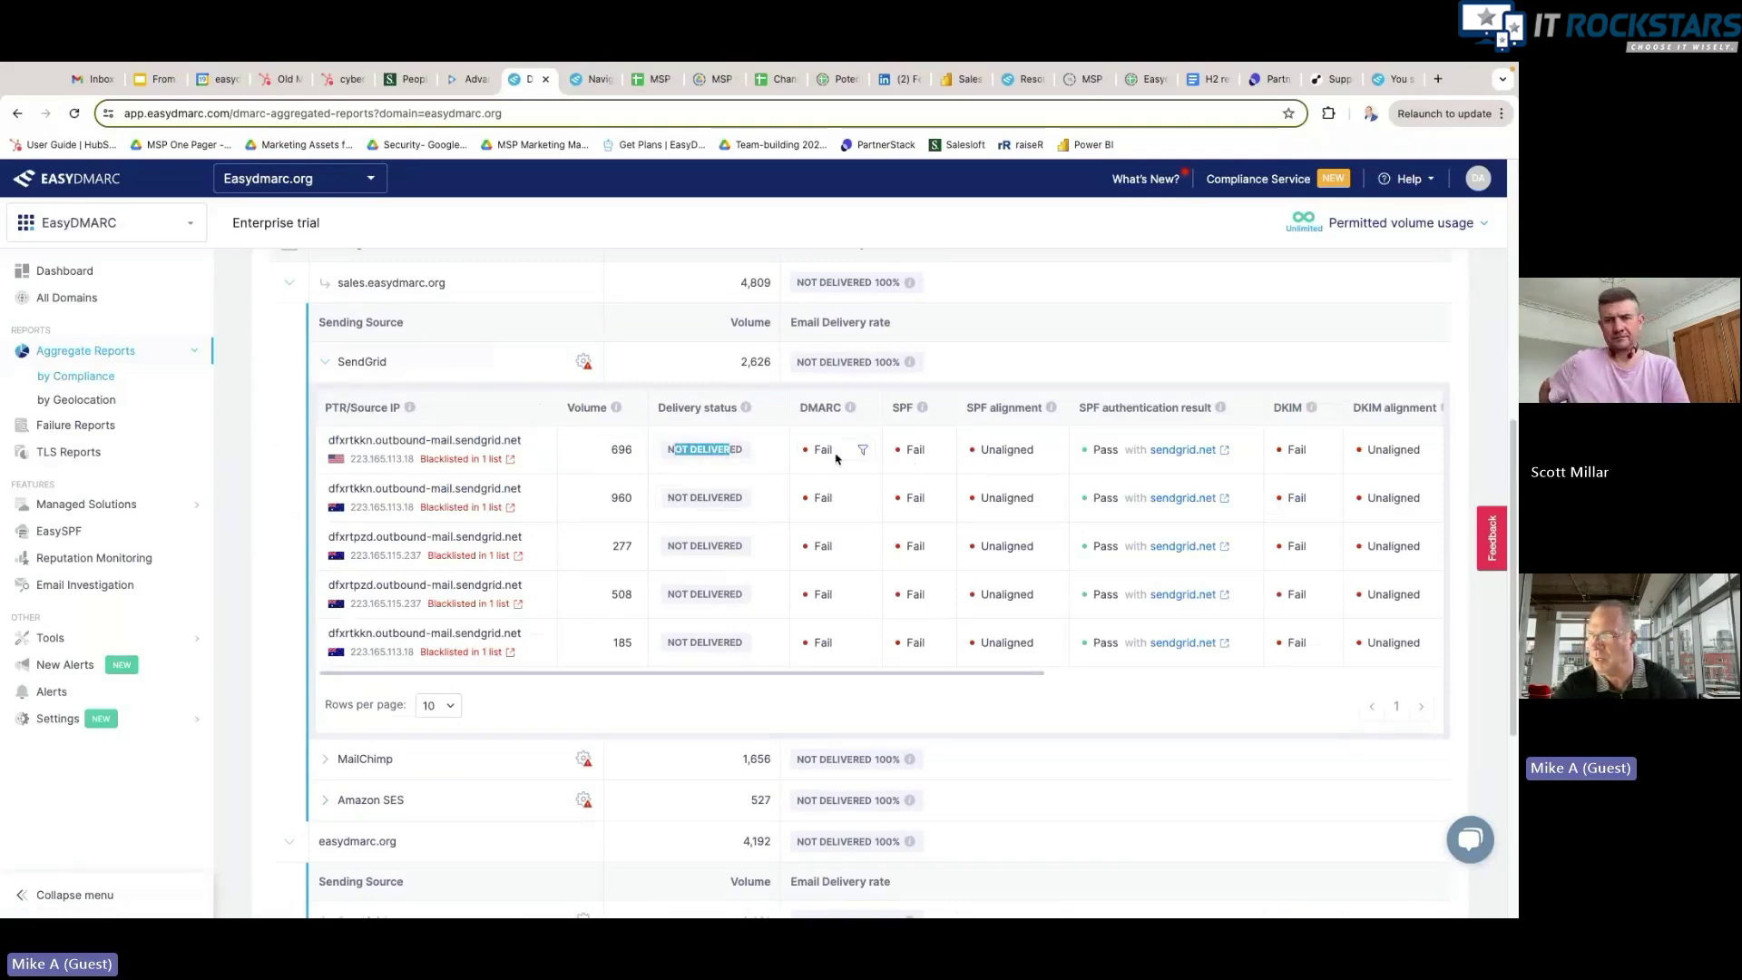
scroll(828, 454, right, 3)
scroll(837, 460, right, 4)
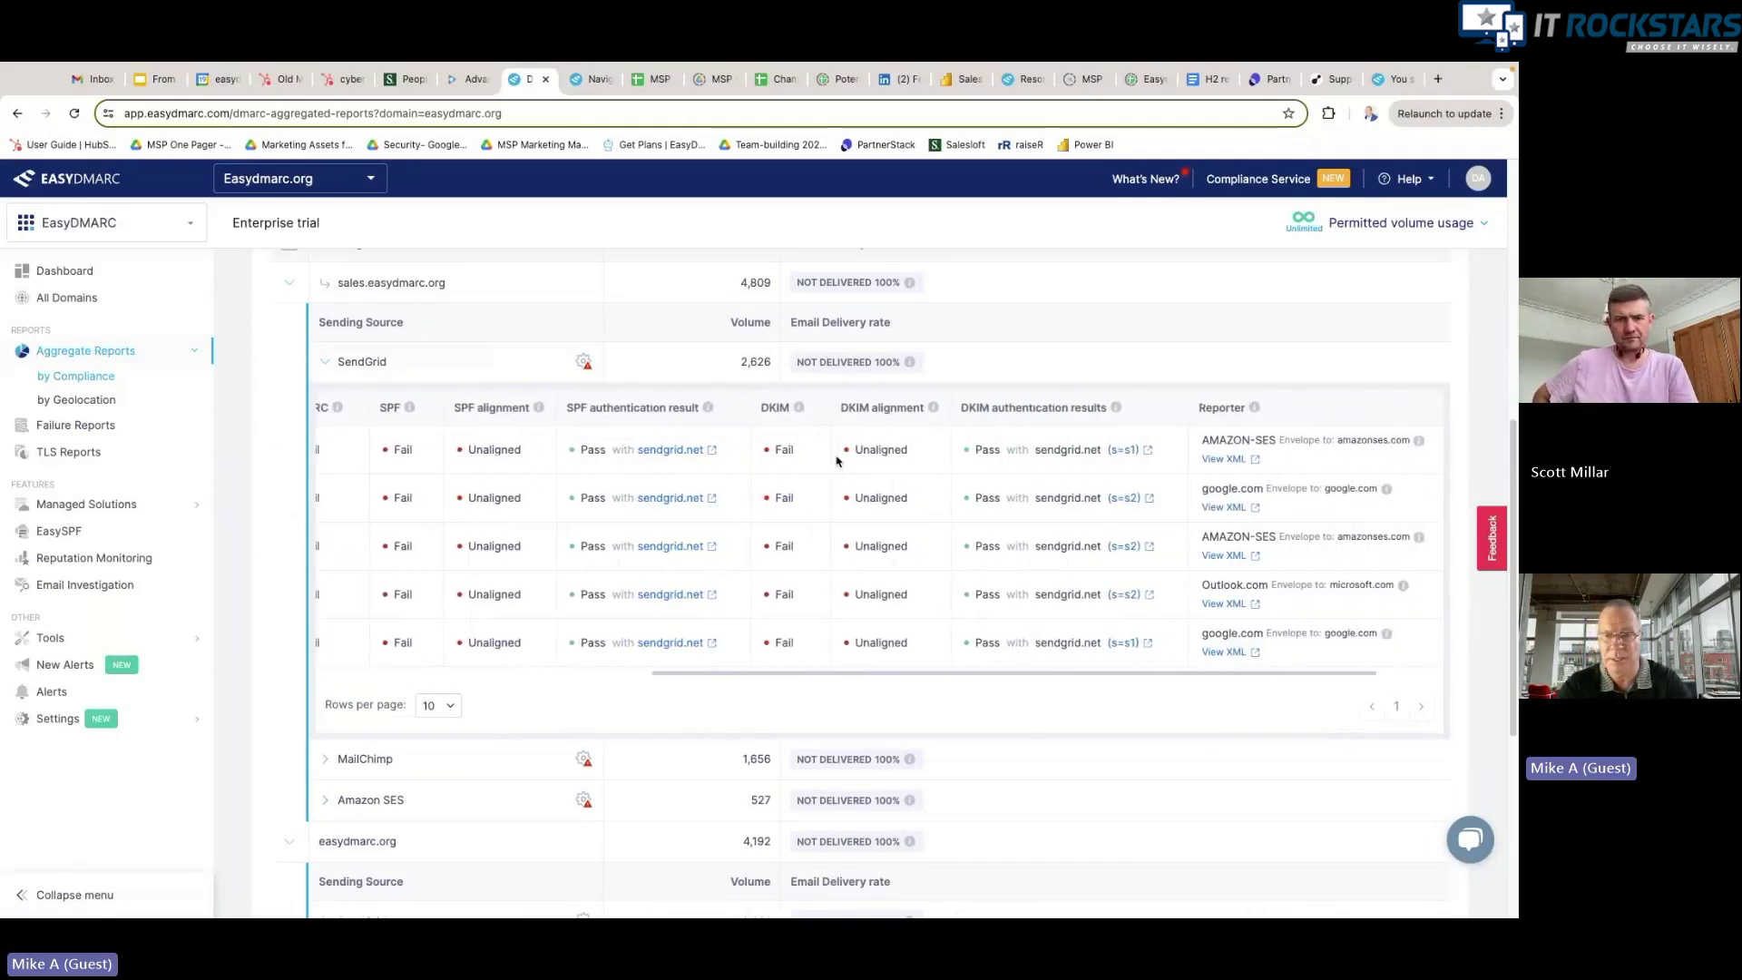
click(458, 368)
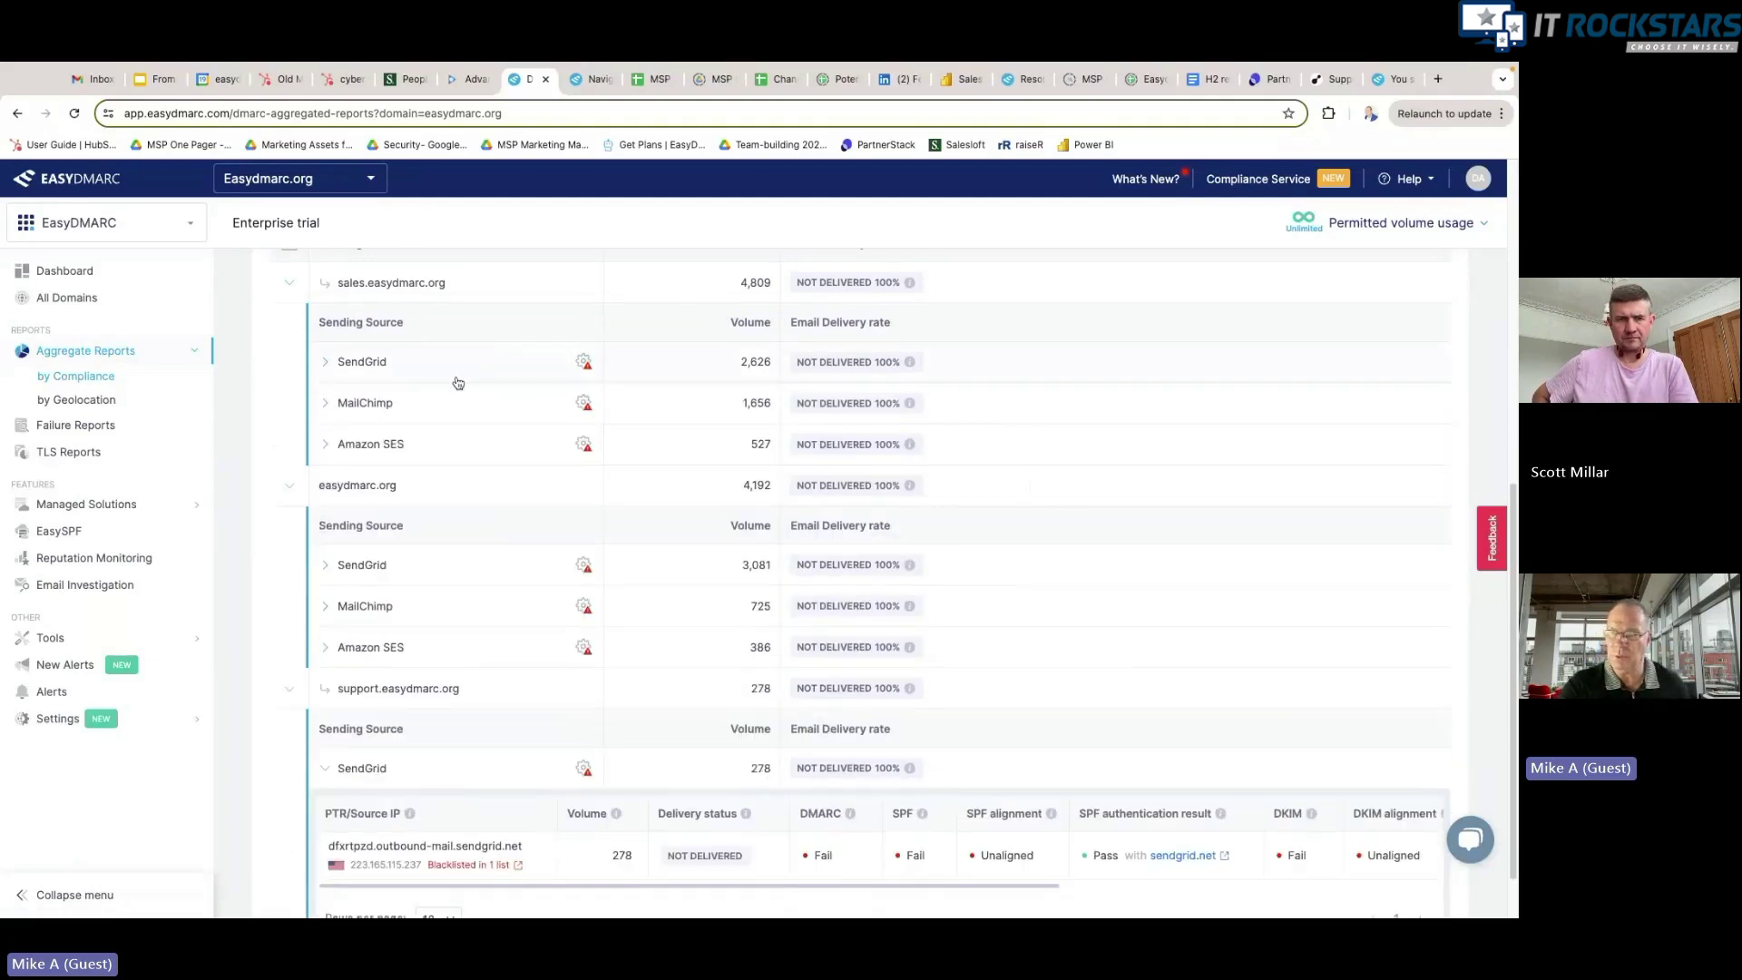
Step: Check SendGrid's Not Configured SPF and DKIM rows, then open the SendGrid SPF setup guide
click(585, 363)
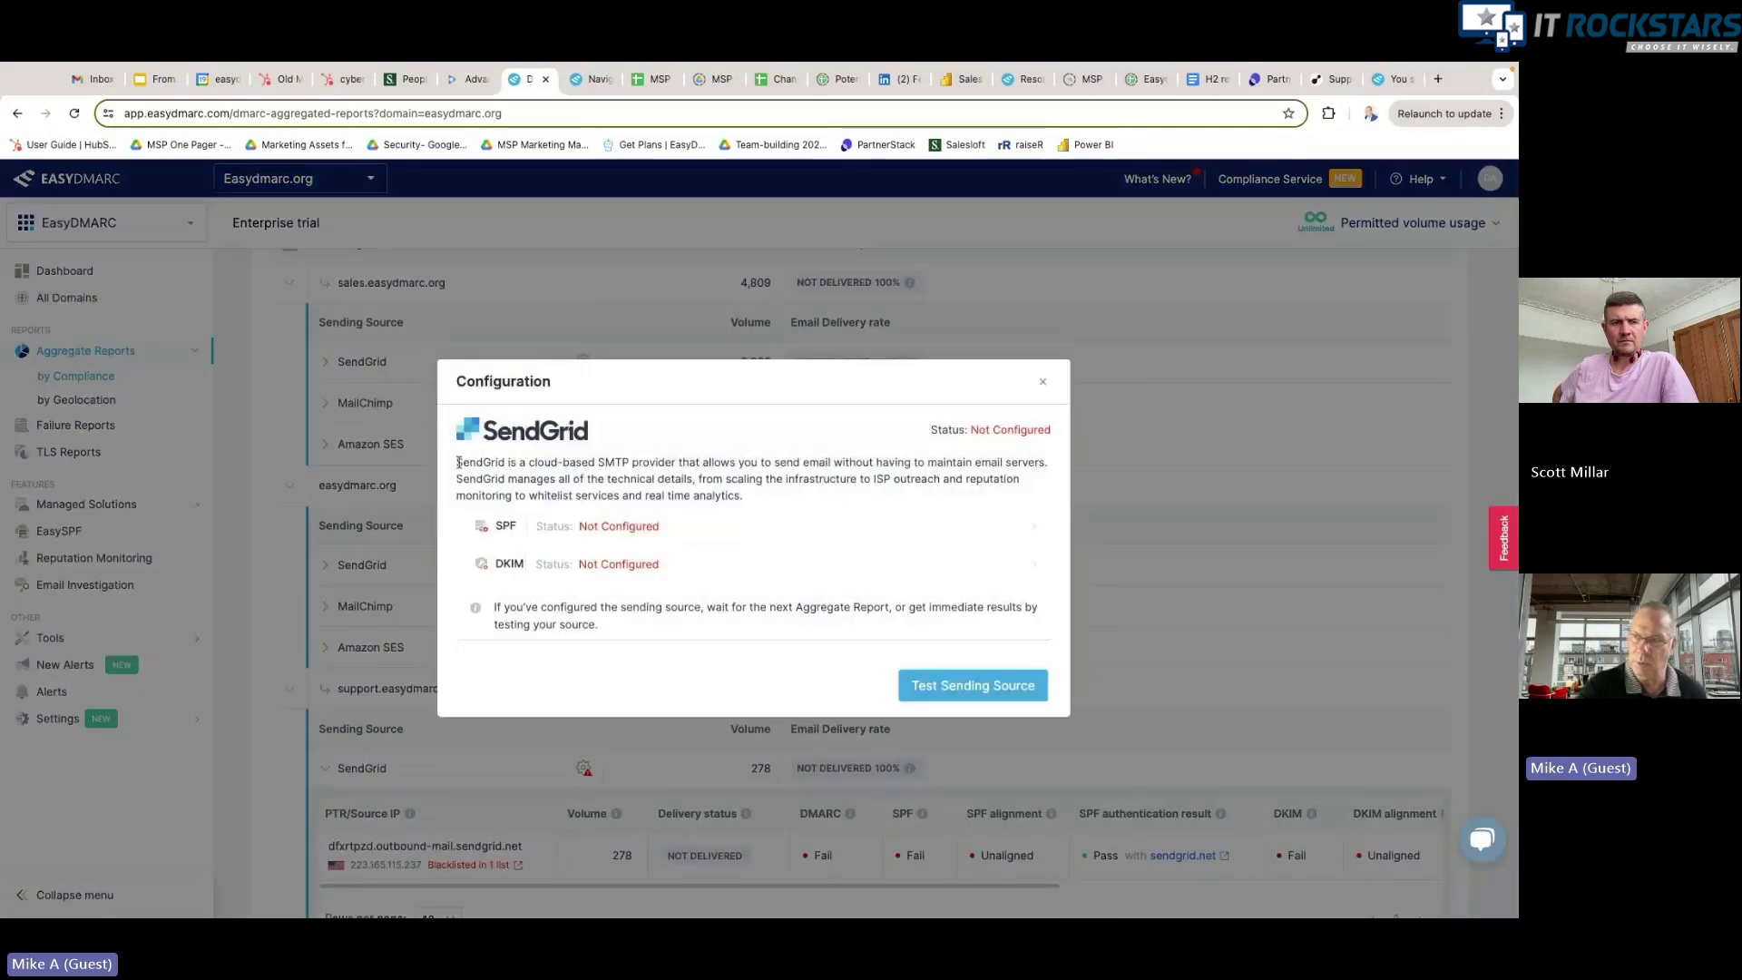
drag(458, 464, 740, 496)
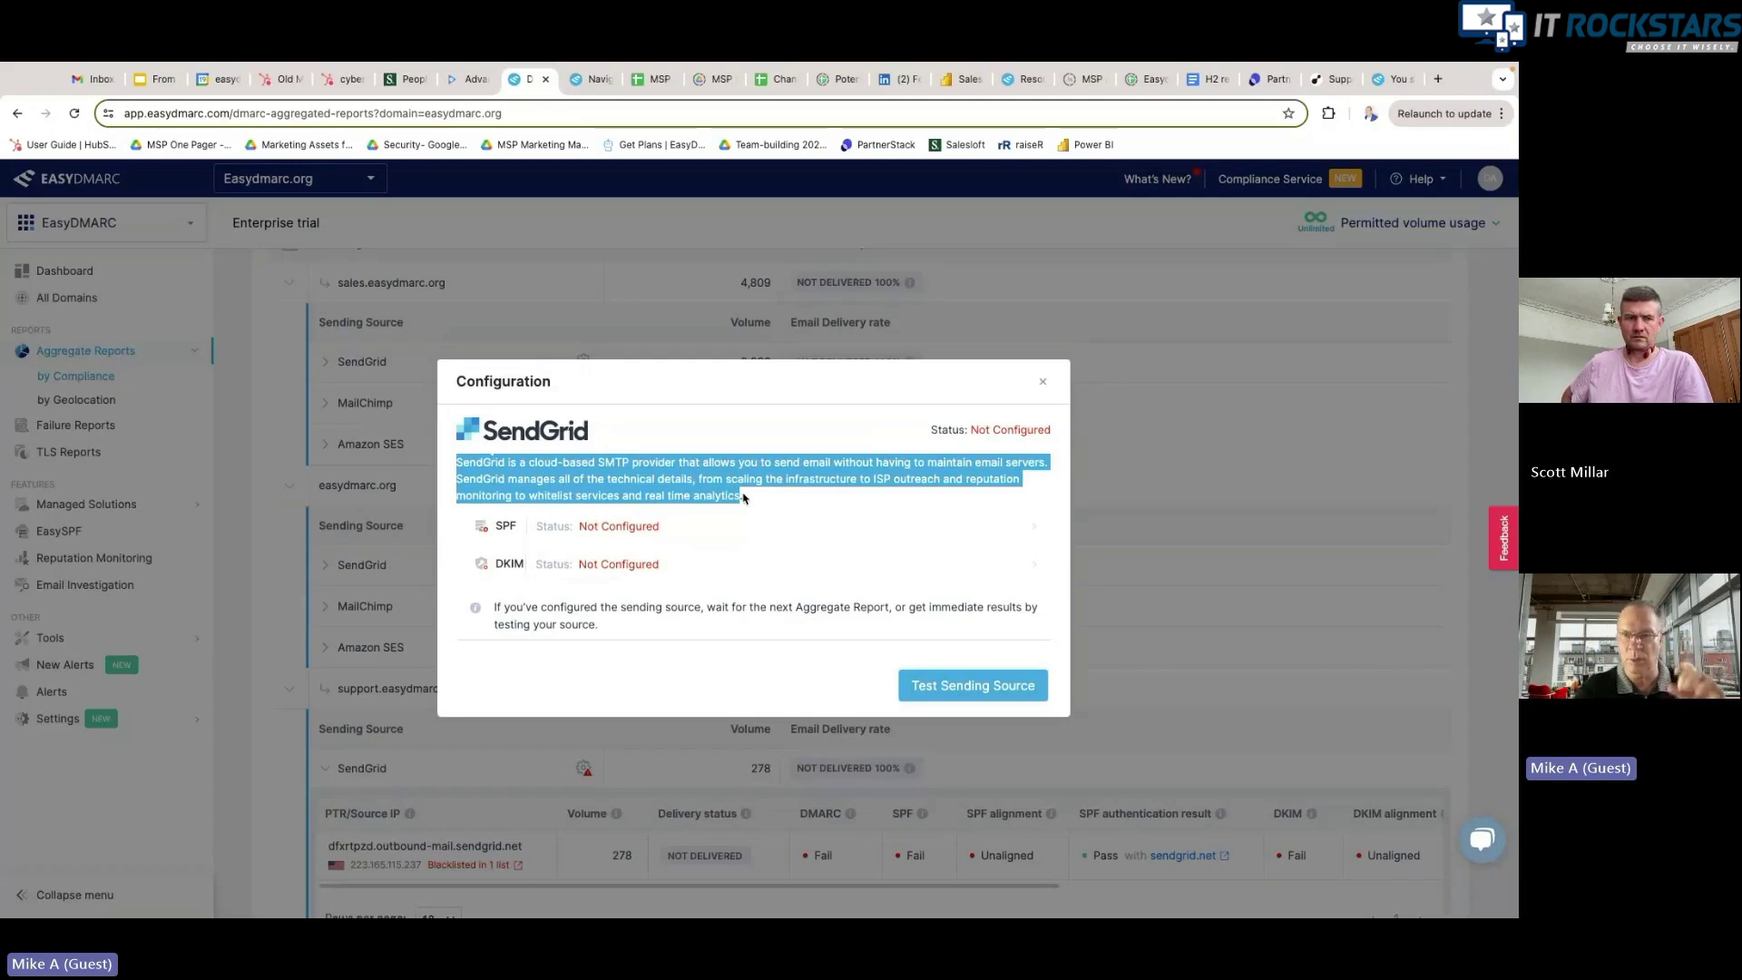
click(560, 497)
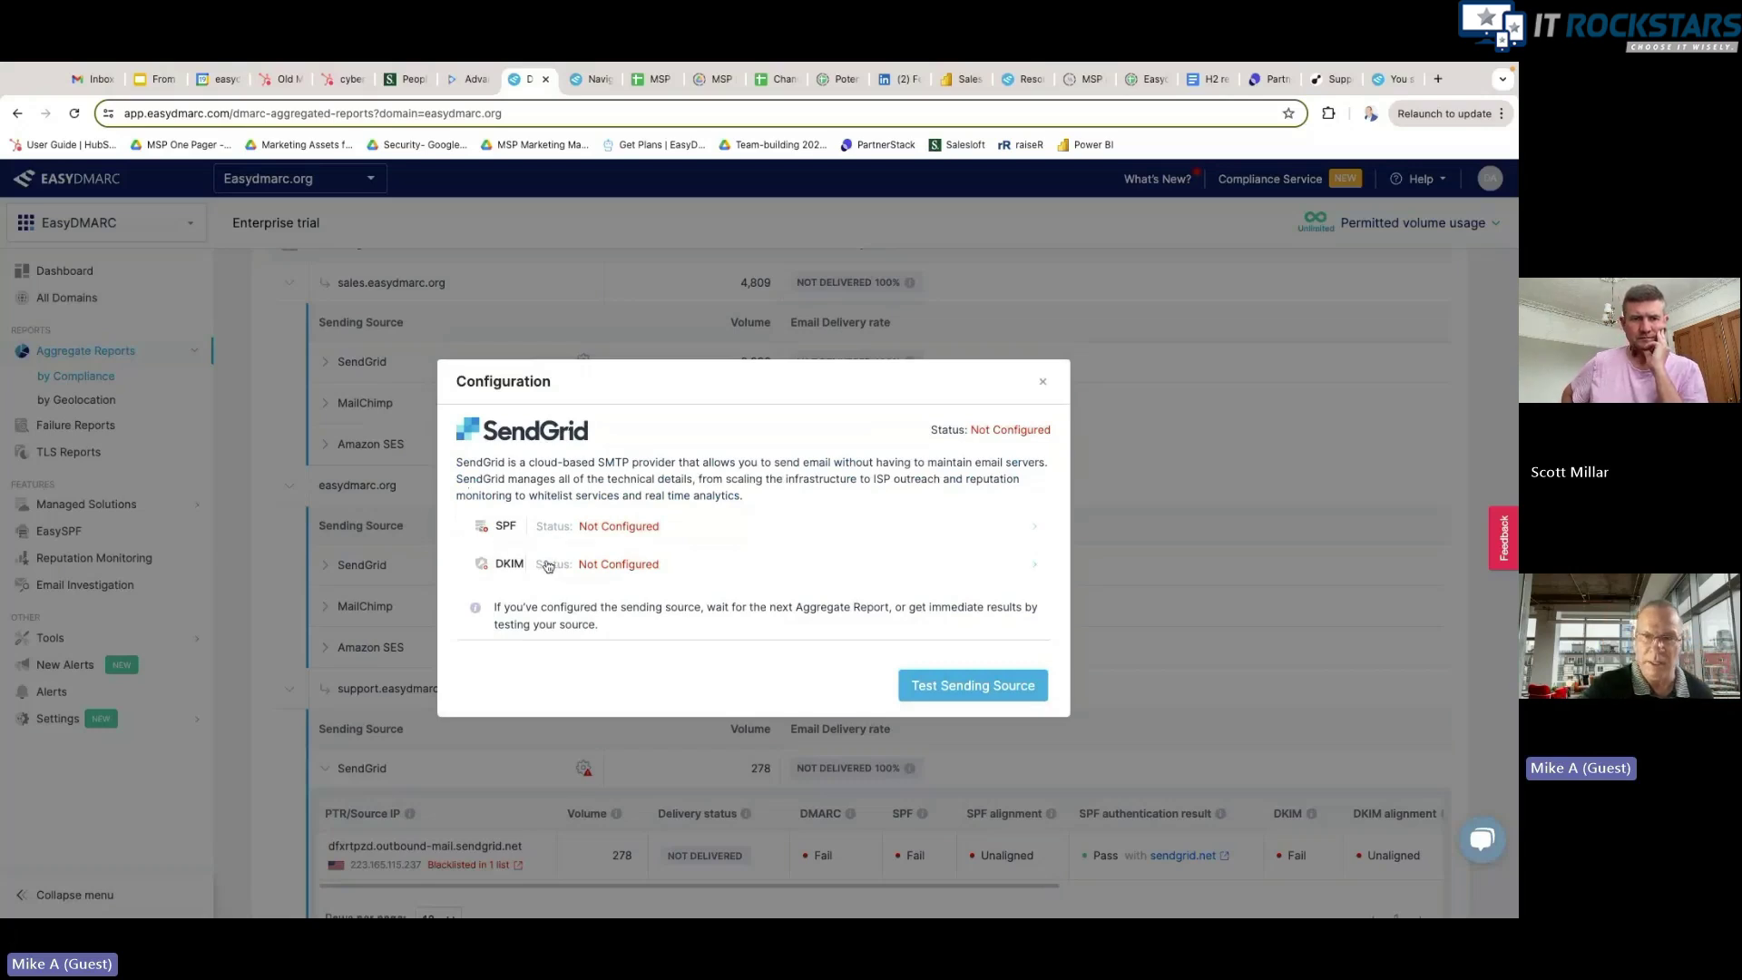
click(514, 529)
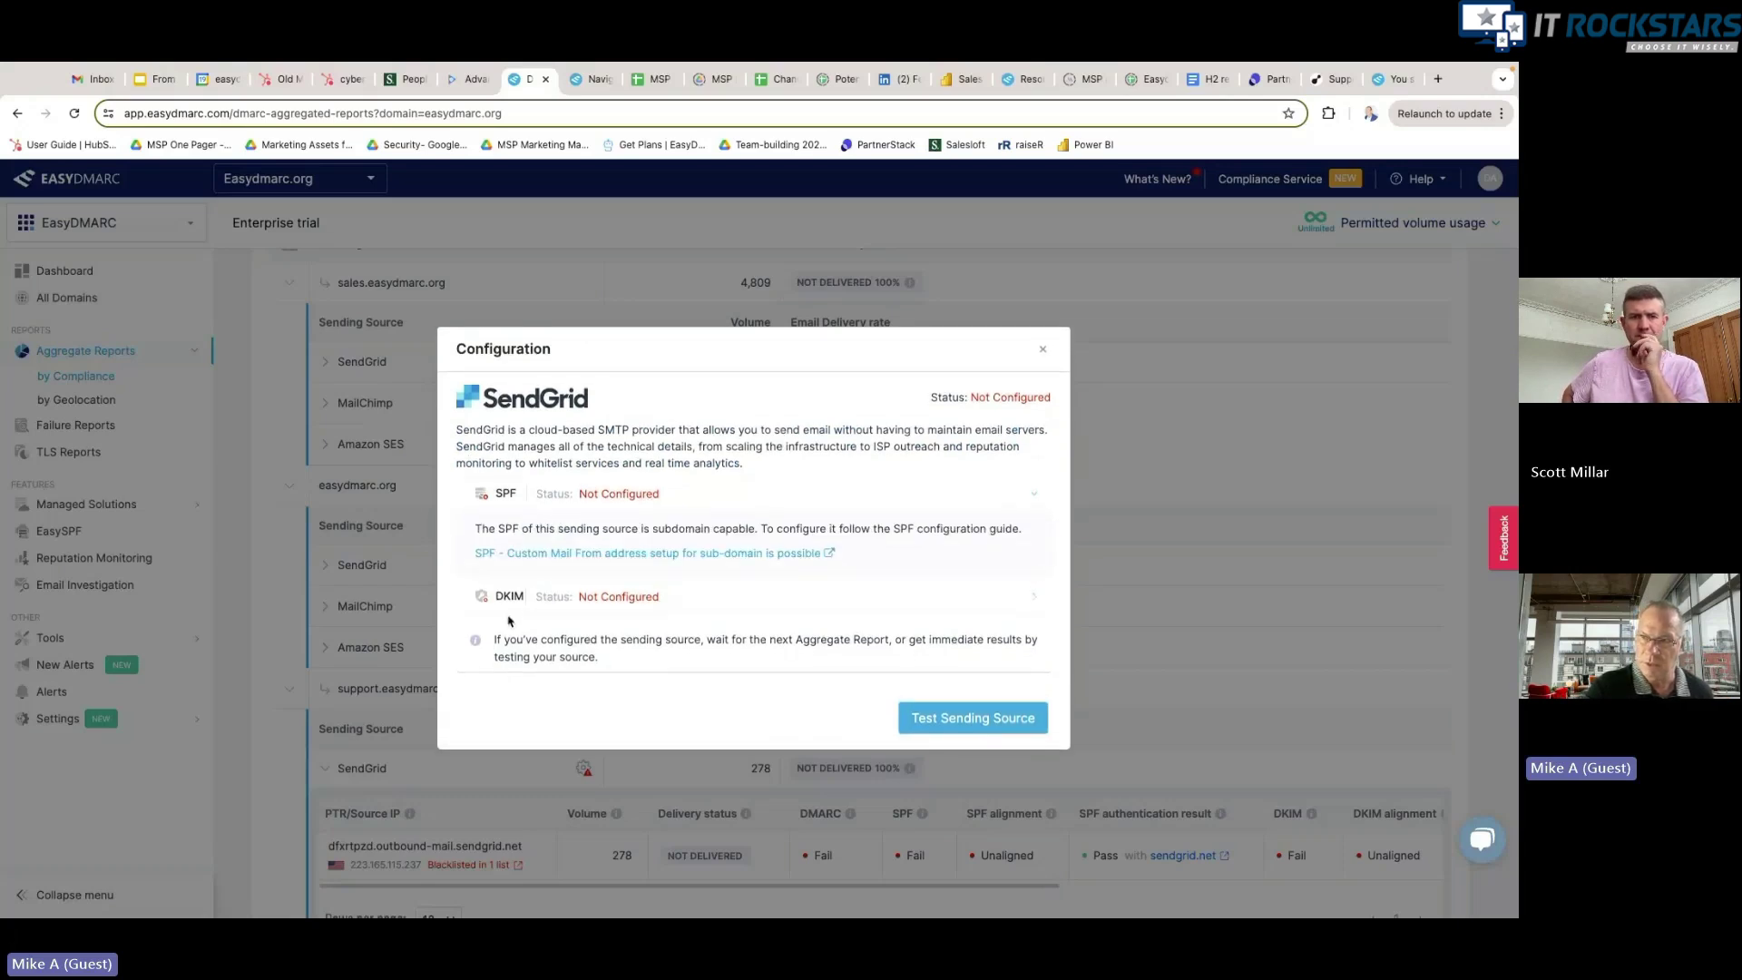
click(508, 599)
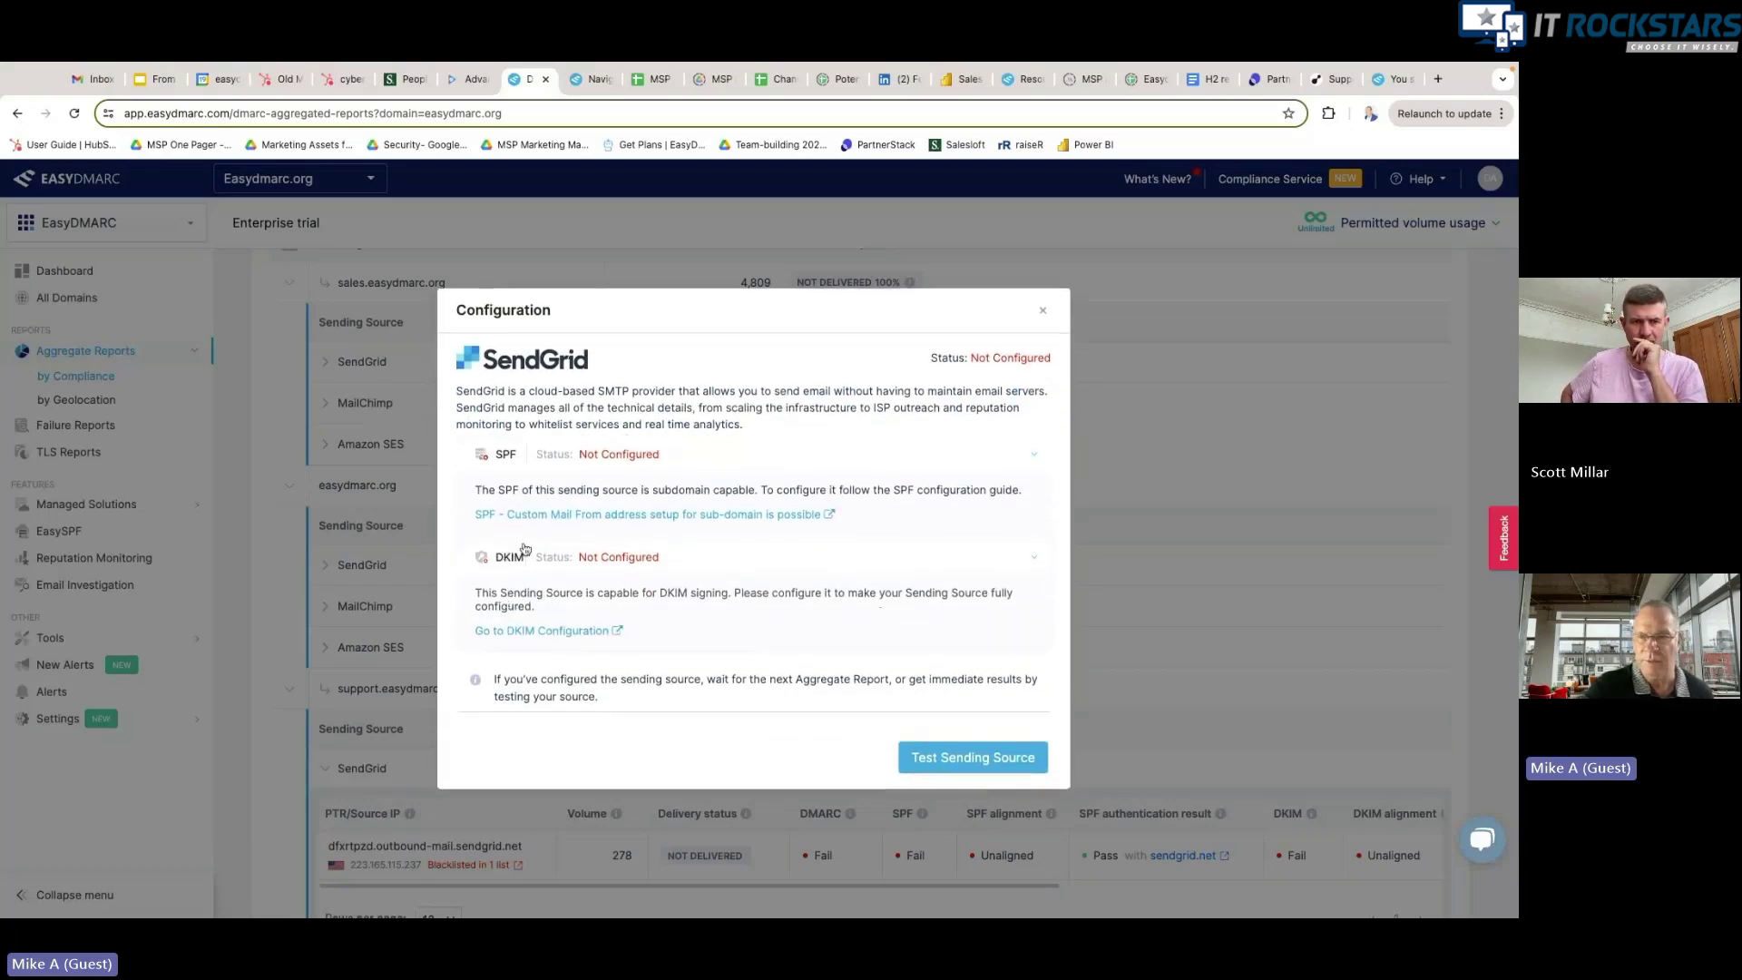
click(682, 516)
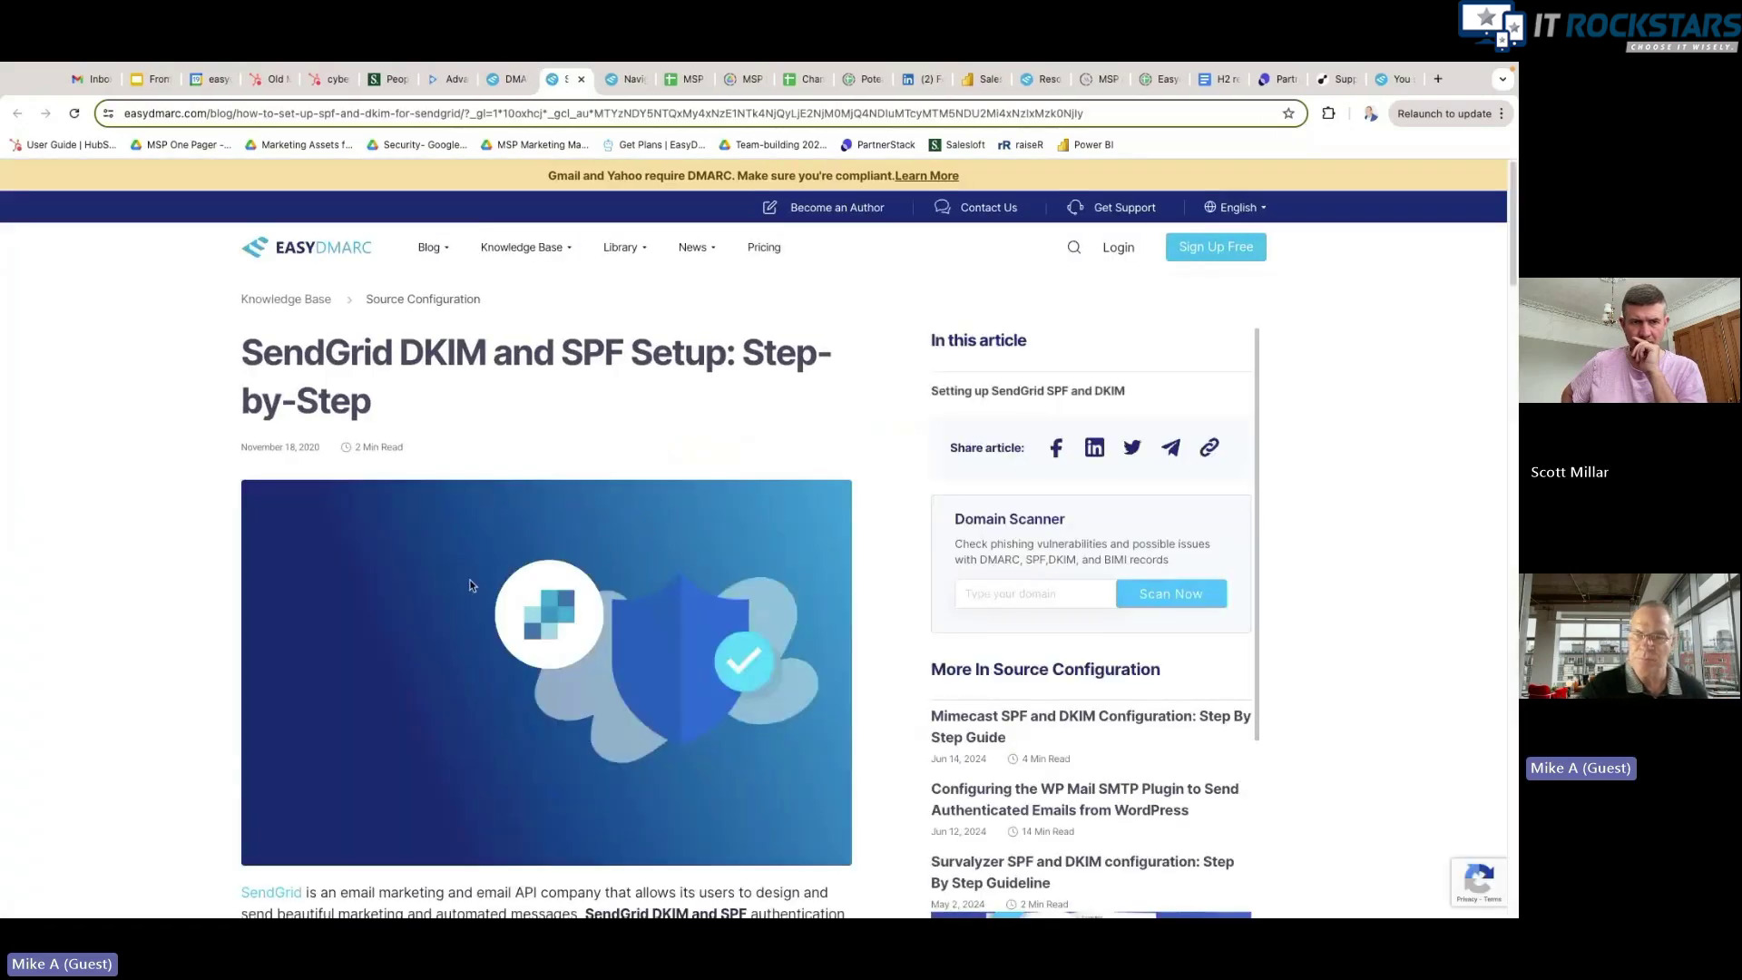
Step: Scroll the SendGrid guide, highlighting 'CNAME Records in Cloudflare DNS' and the Congrats confirmation line
scroll(440, 606, down, 1)
scroll(440, 606, down, 8)
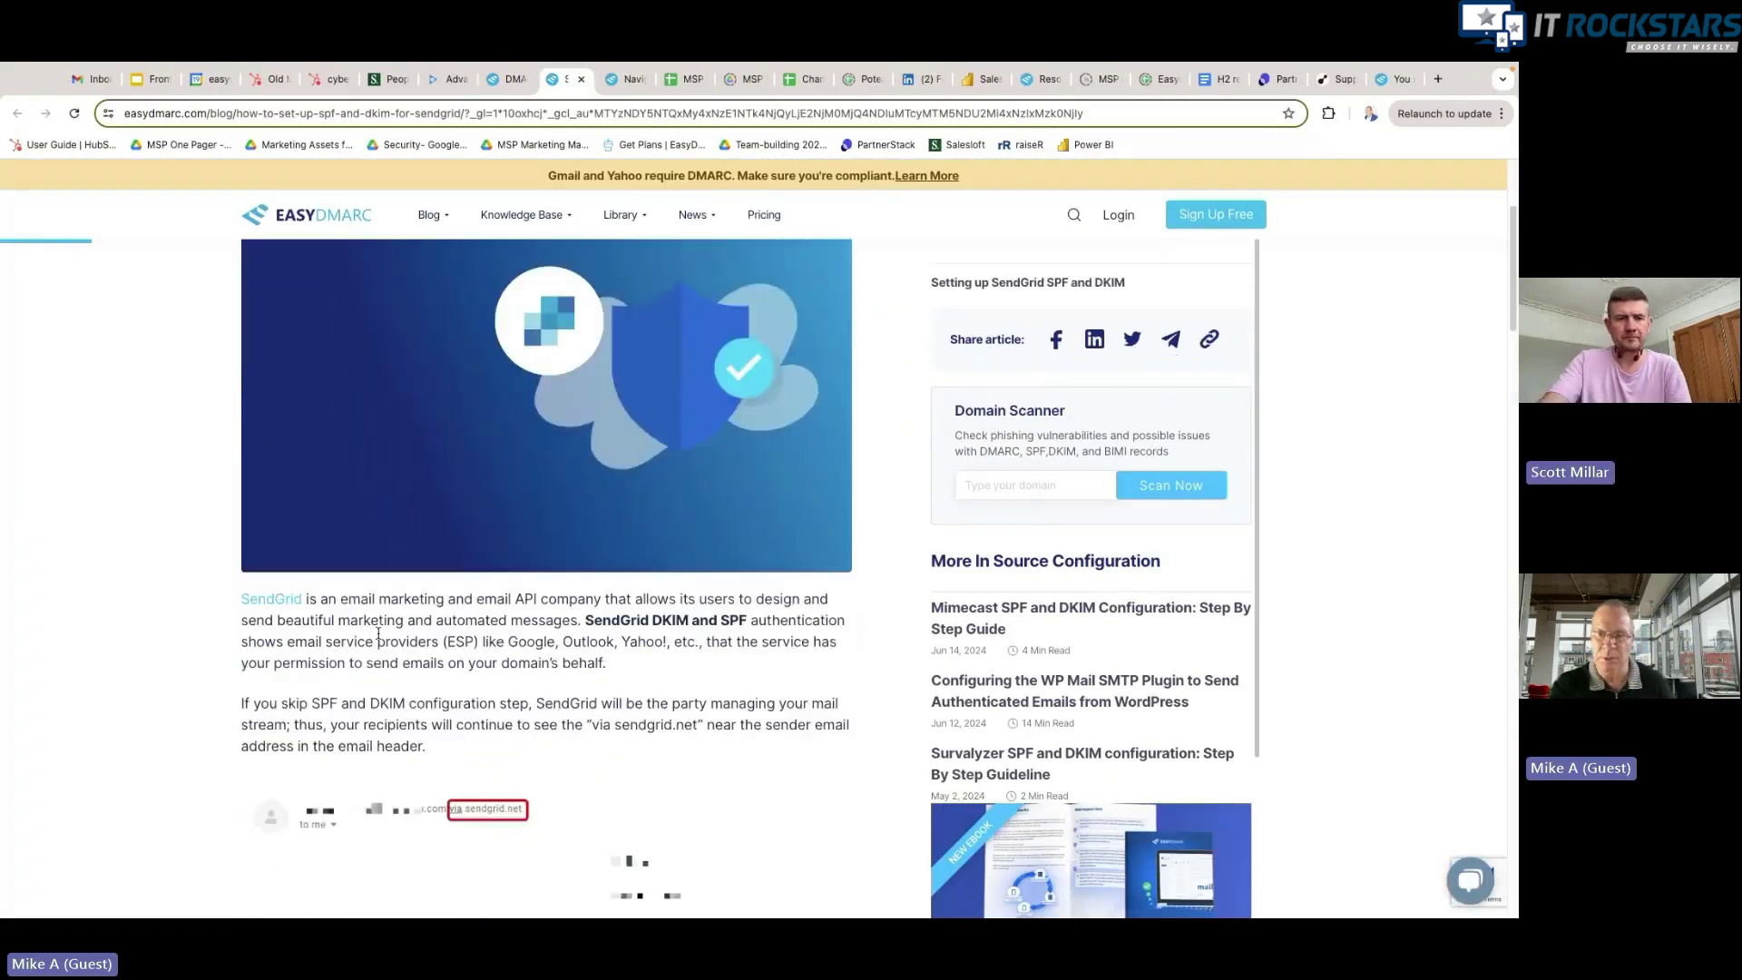
scroll(377, 637, down, 10)
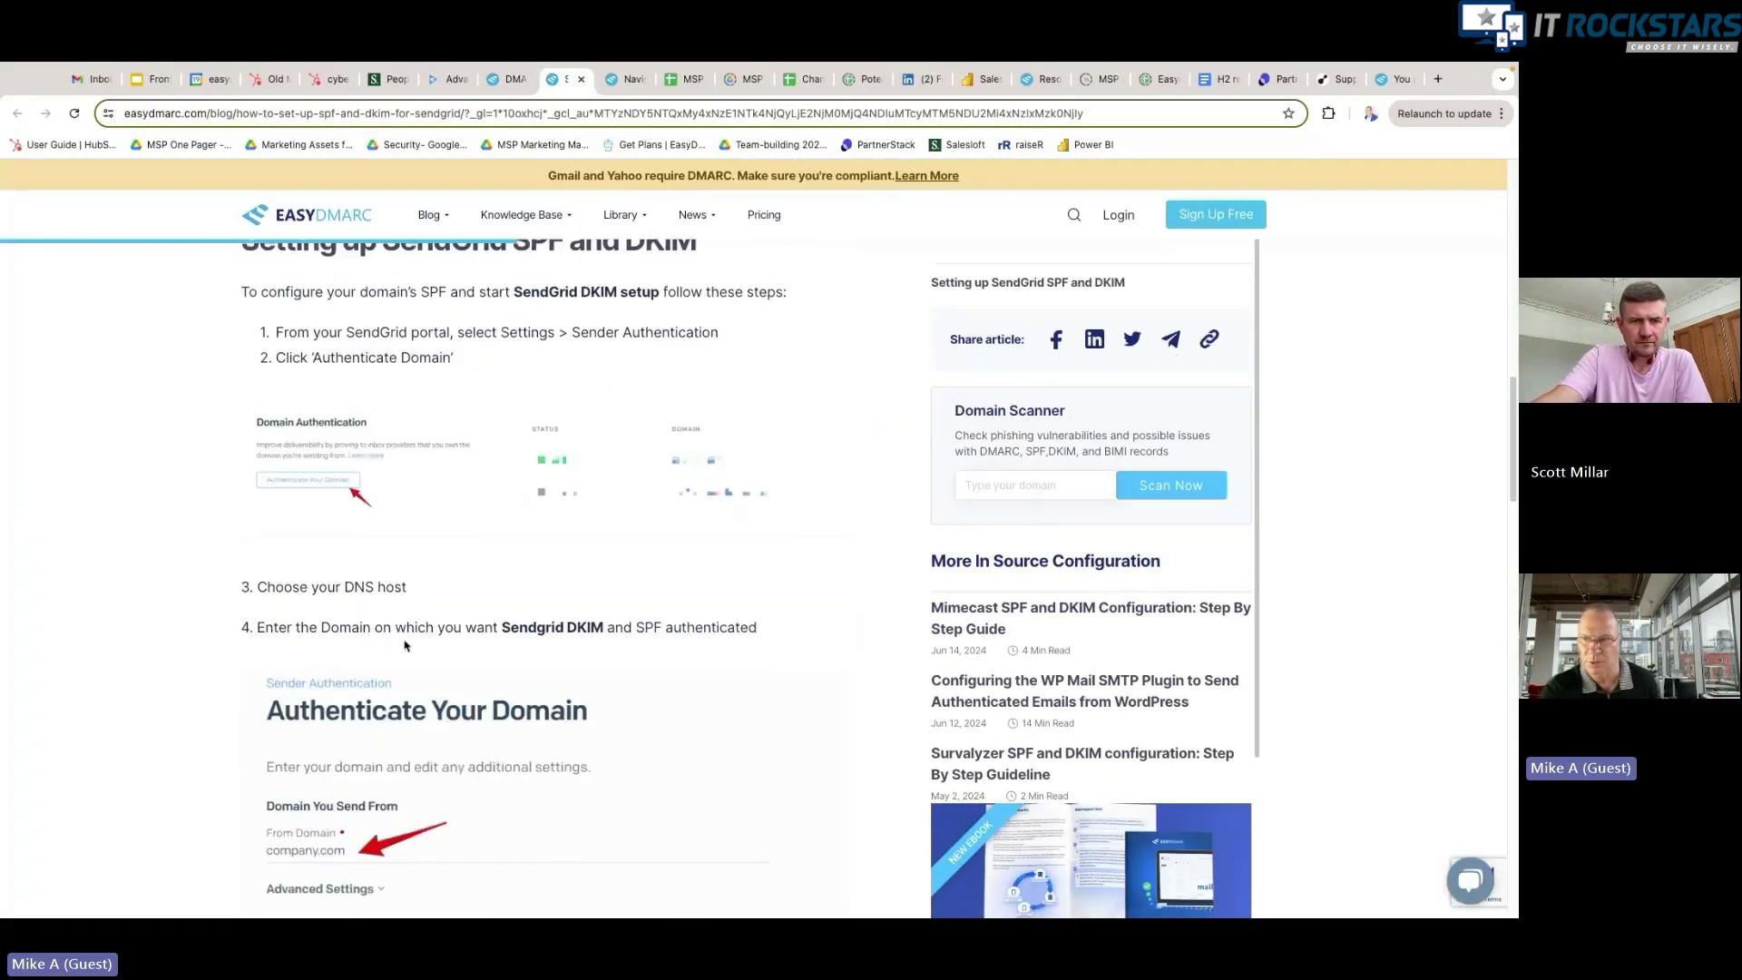
scroll(430, 646, down, 6)
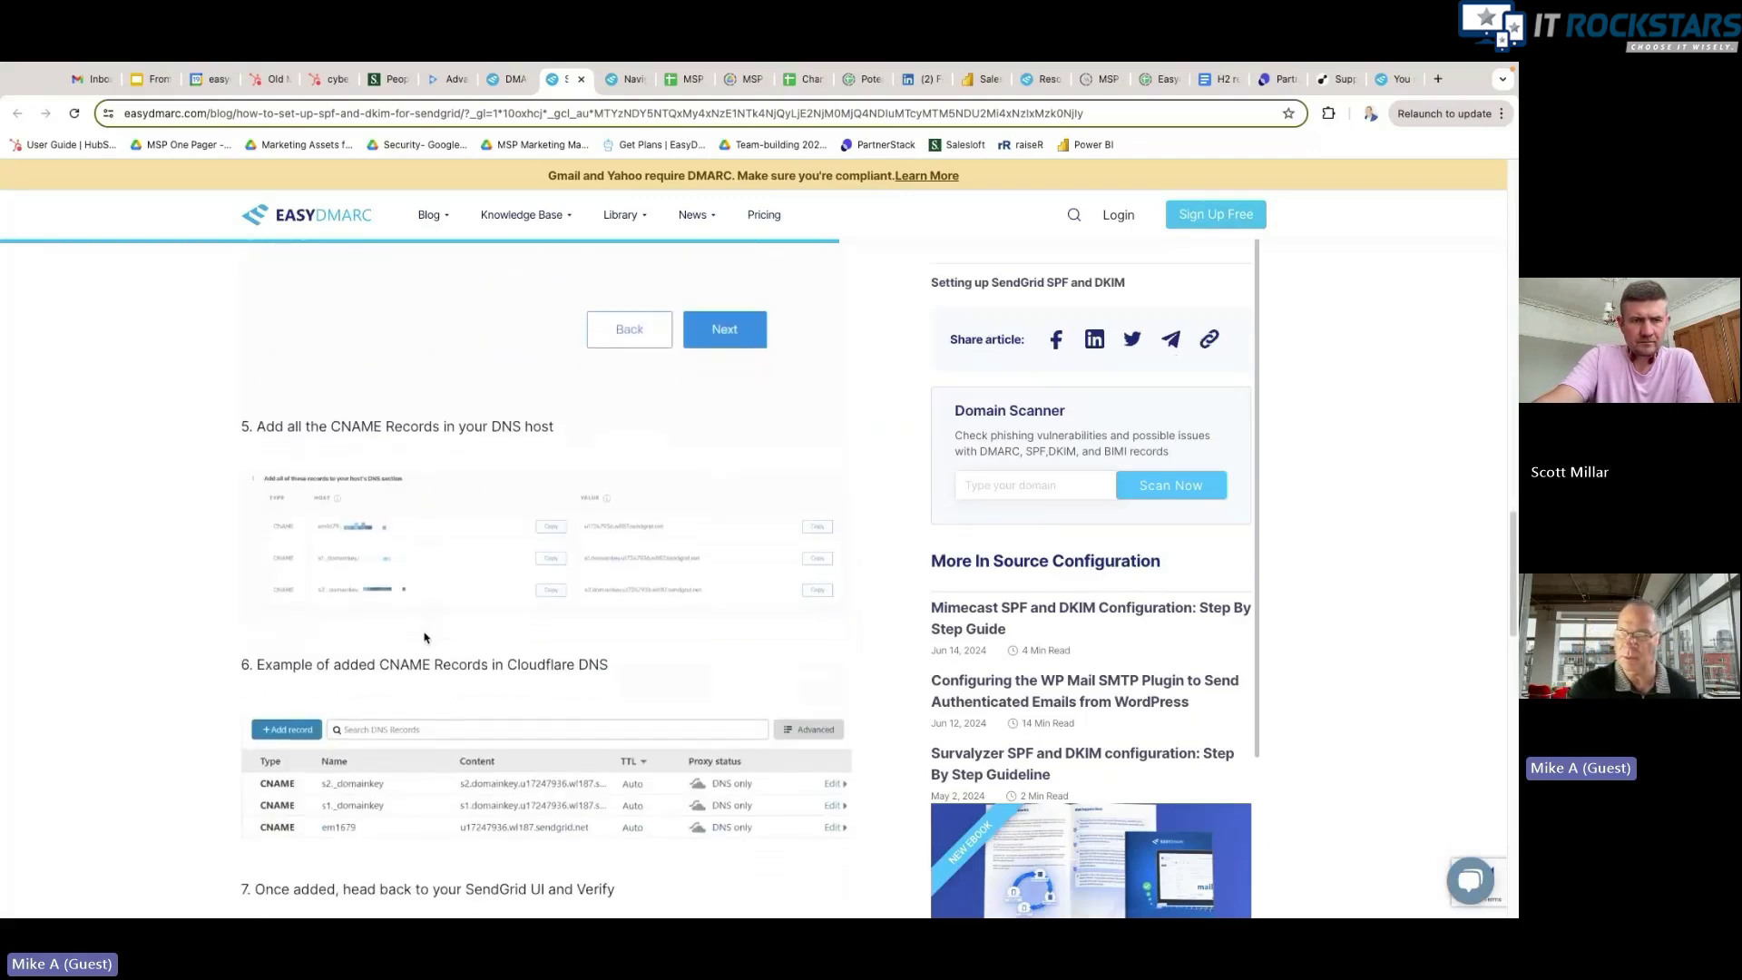
drag(381, 475, 627, 481)
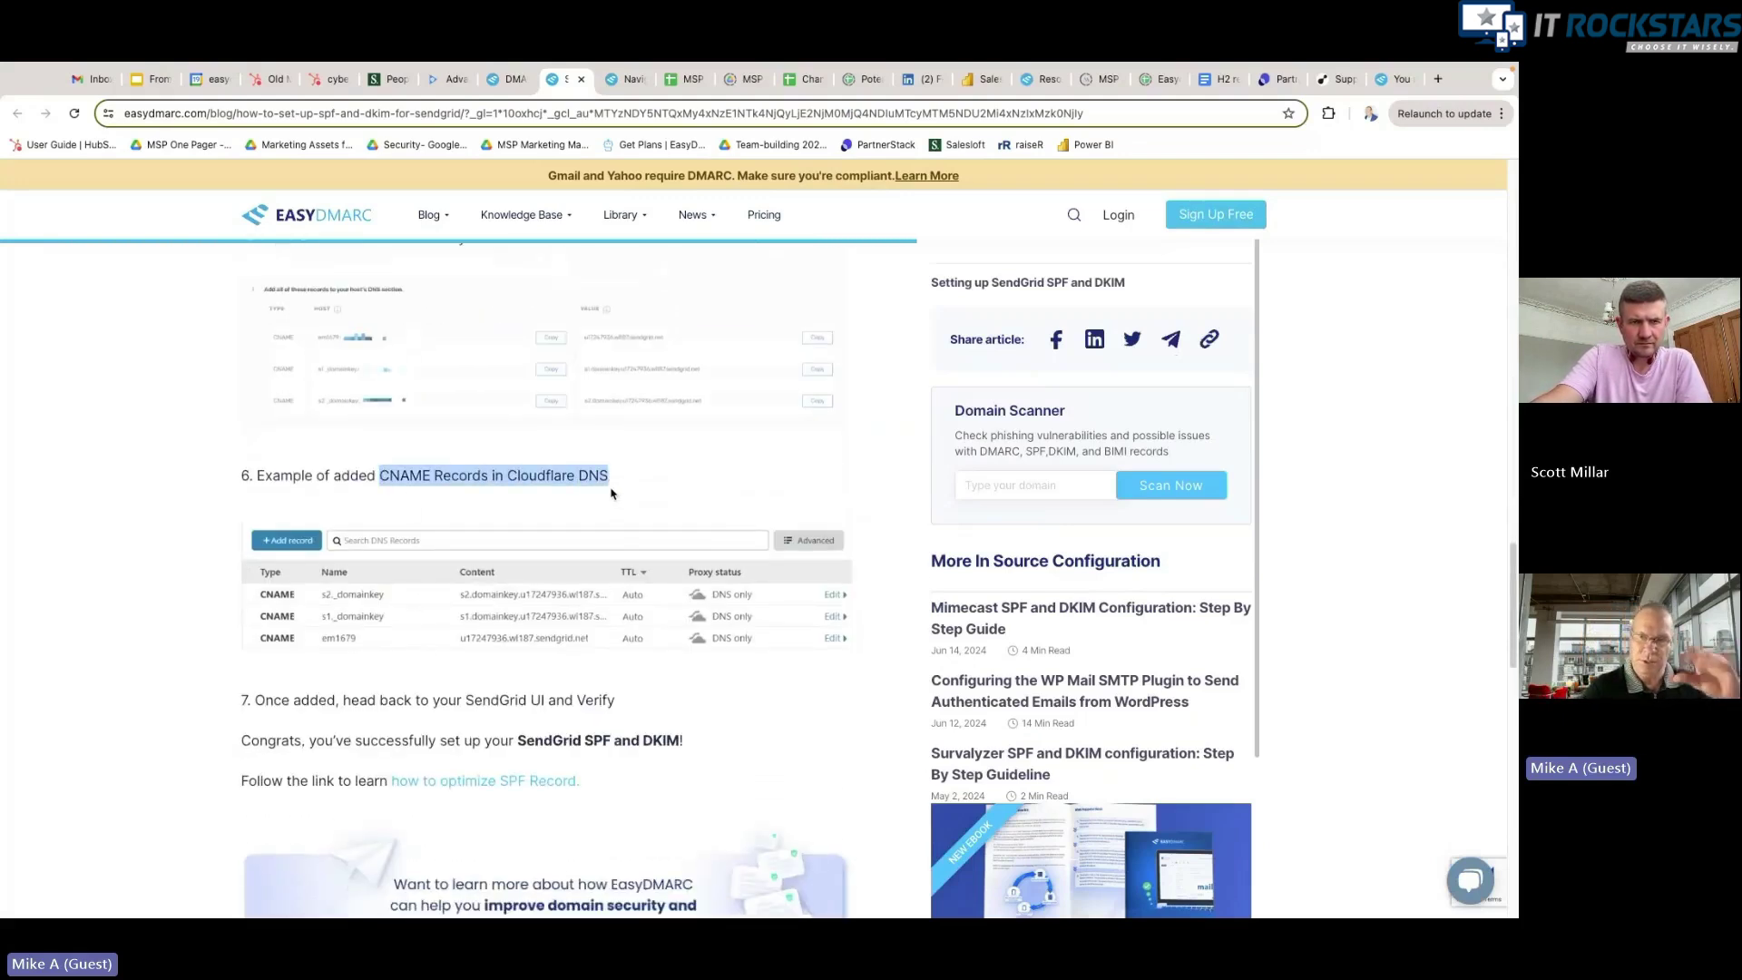
drag(344, 744, 588, 737)
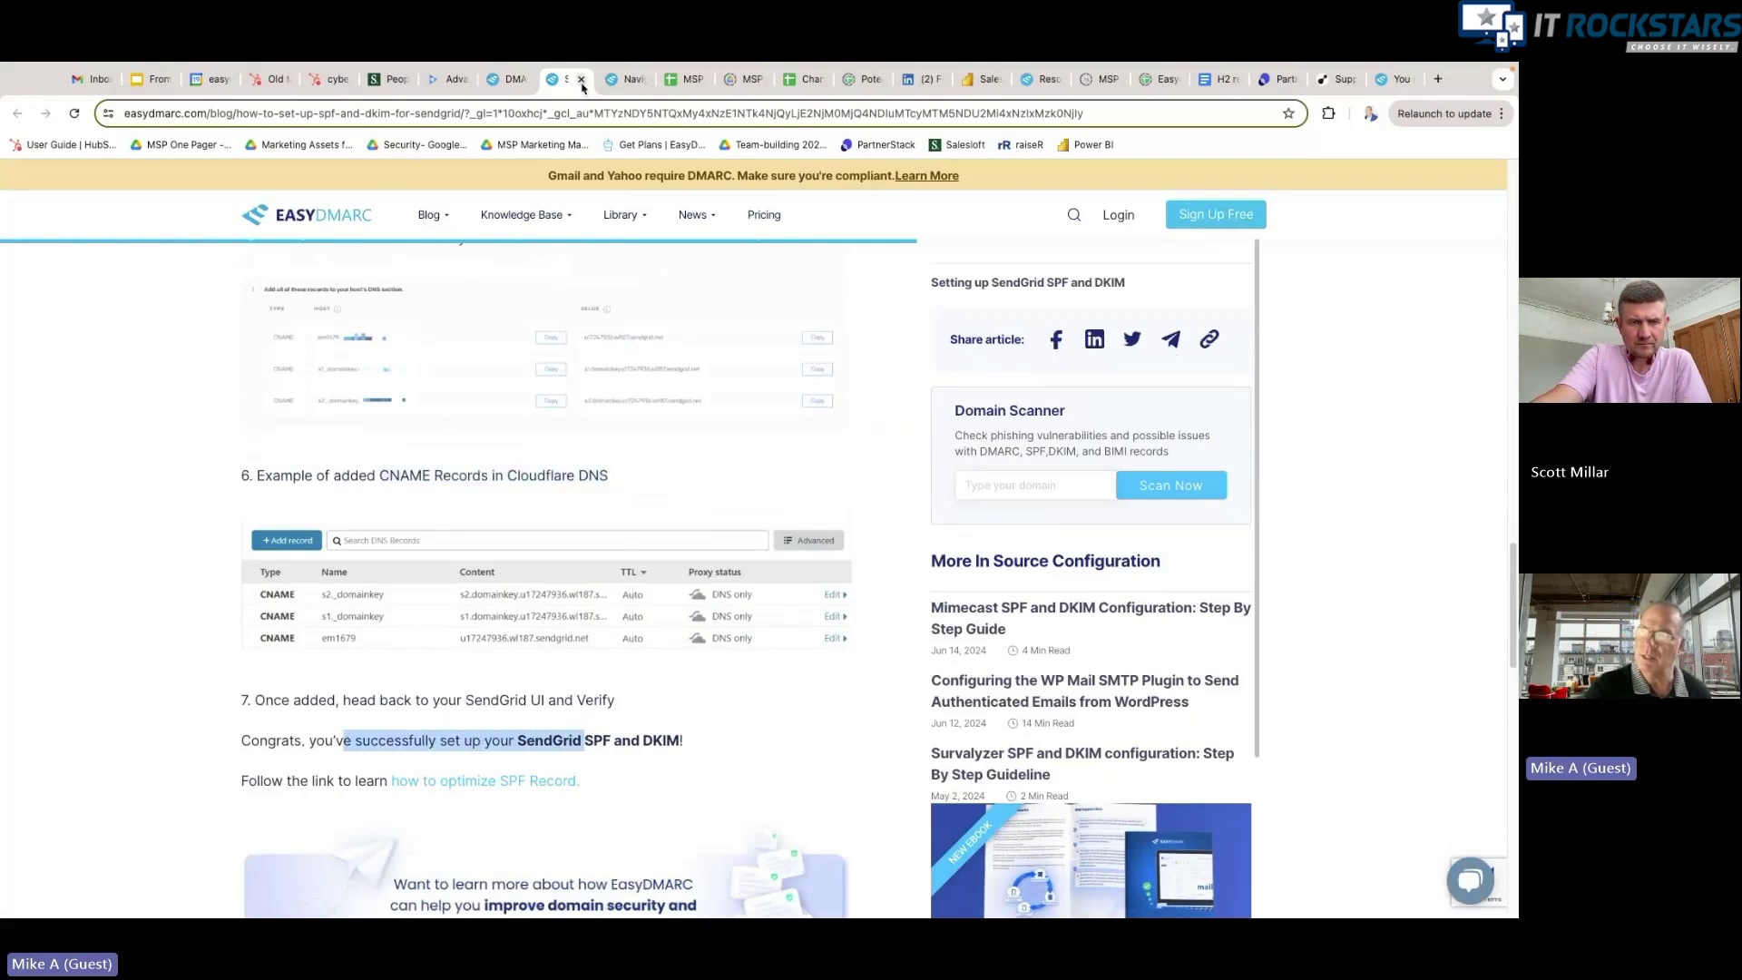
Step: Close the blog and SendGrid dialog, then view easydmarc.org's 30,487 Threat/Unknown messages
click(582, 81)
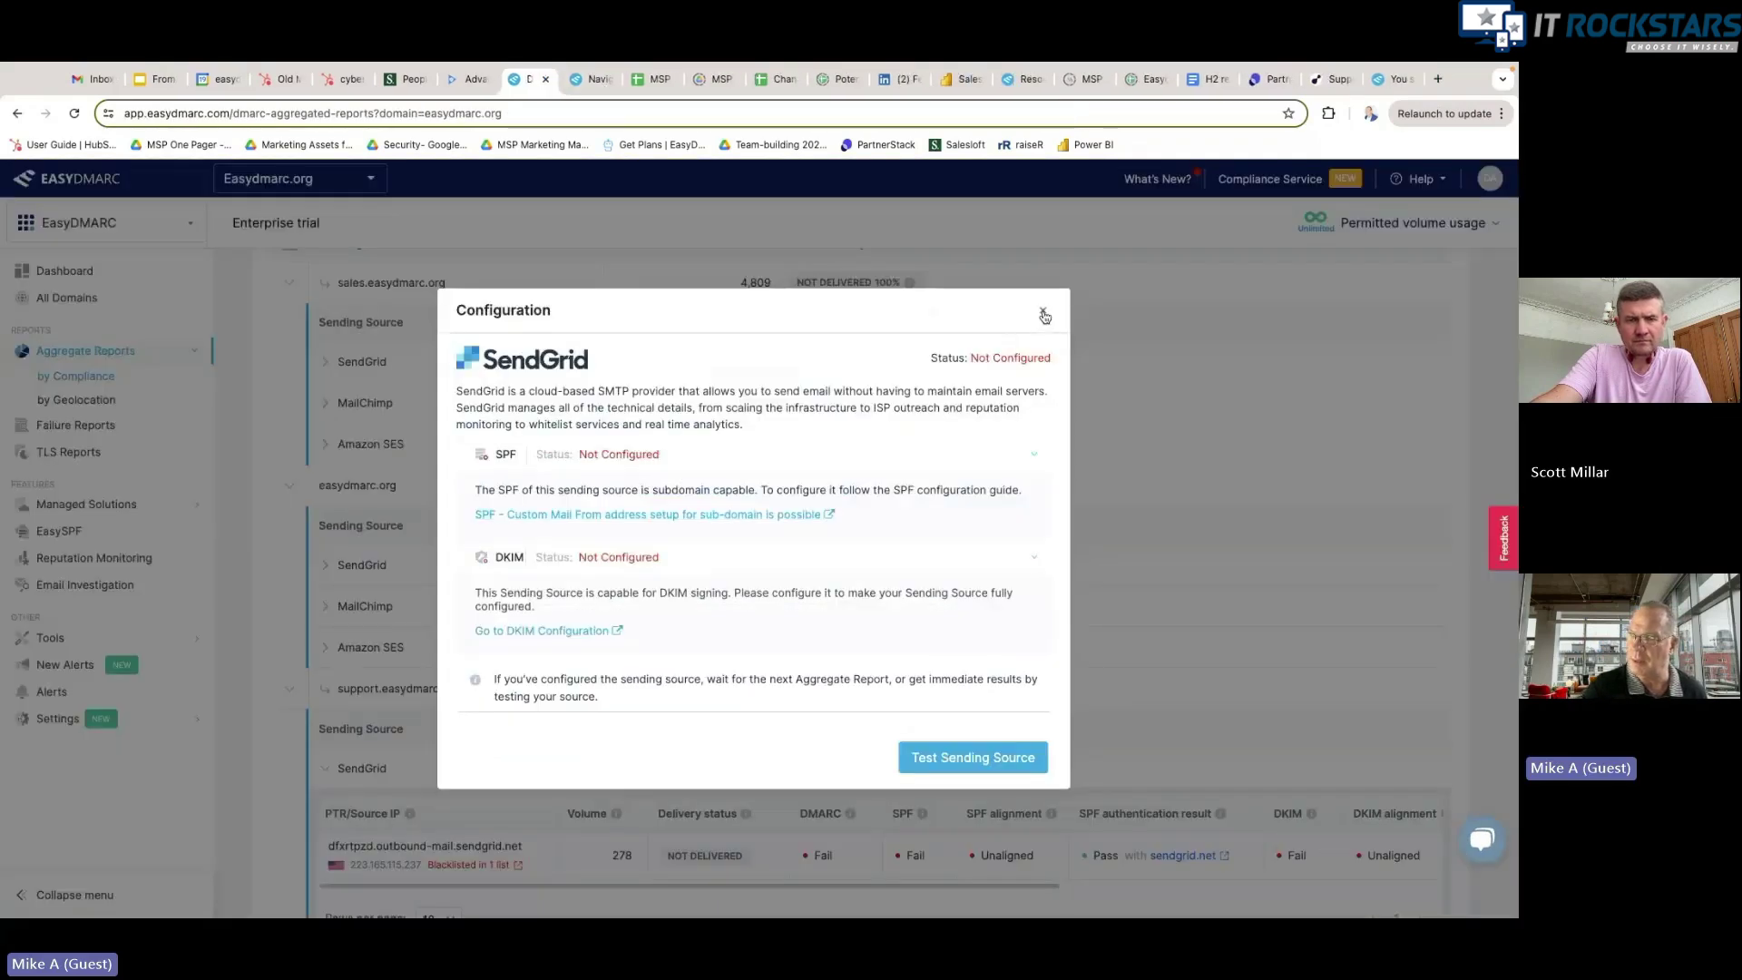
key(Escape)
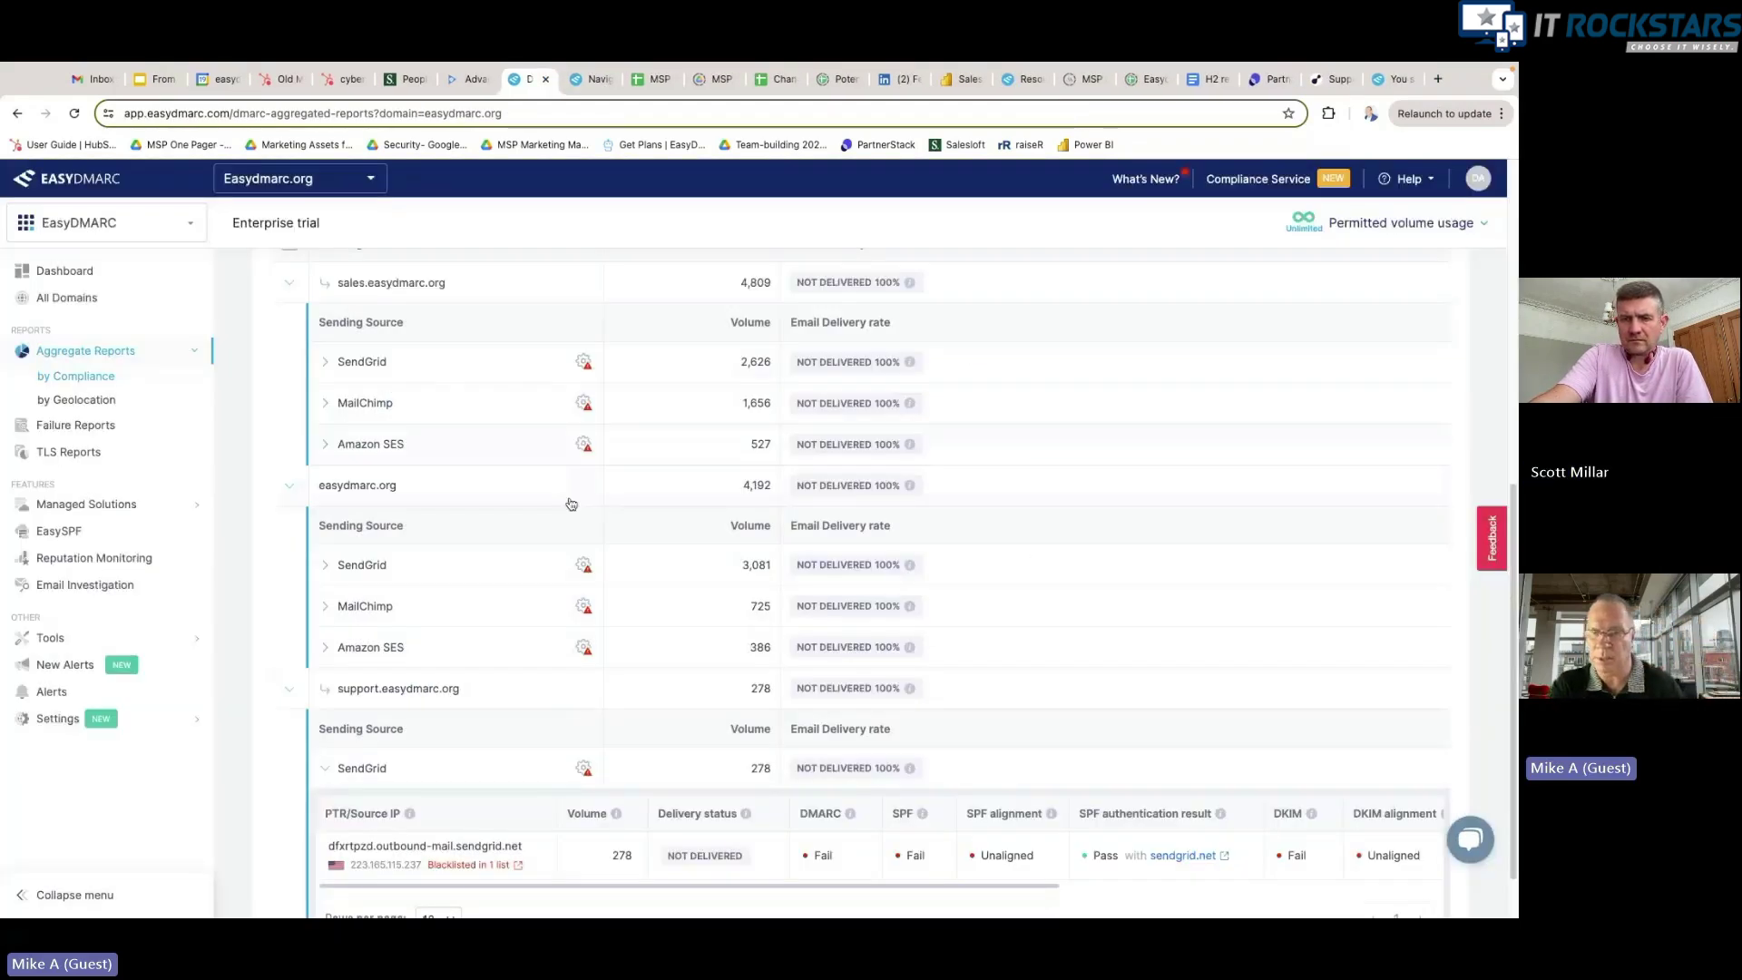
scroll(438, 581, up, 1)
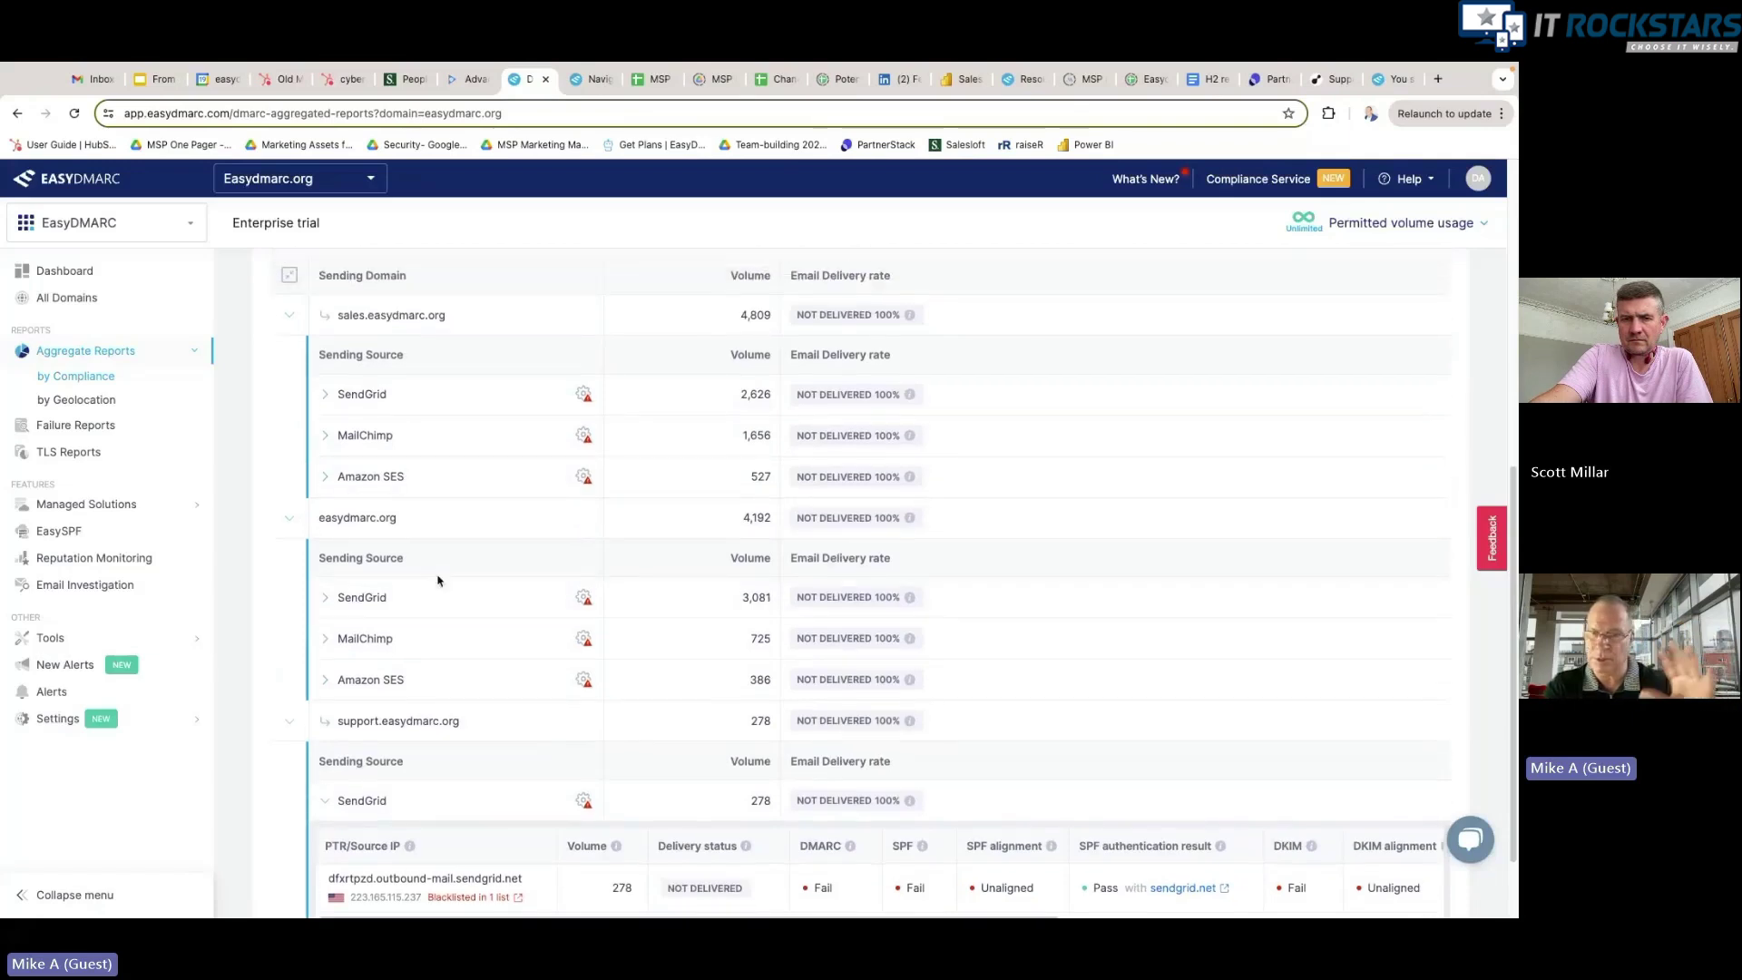
scroll(427, 599, up, 2)
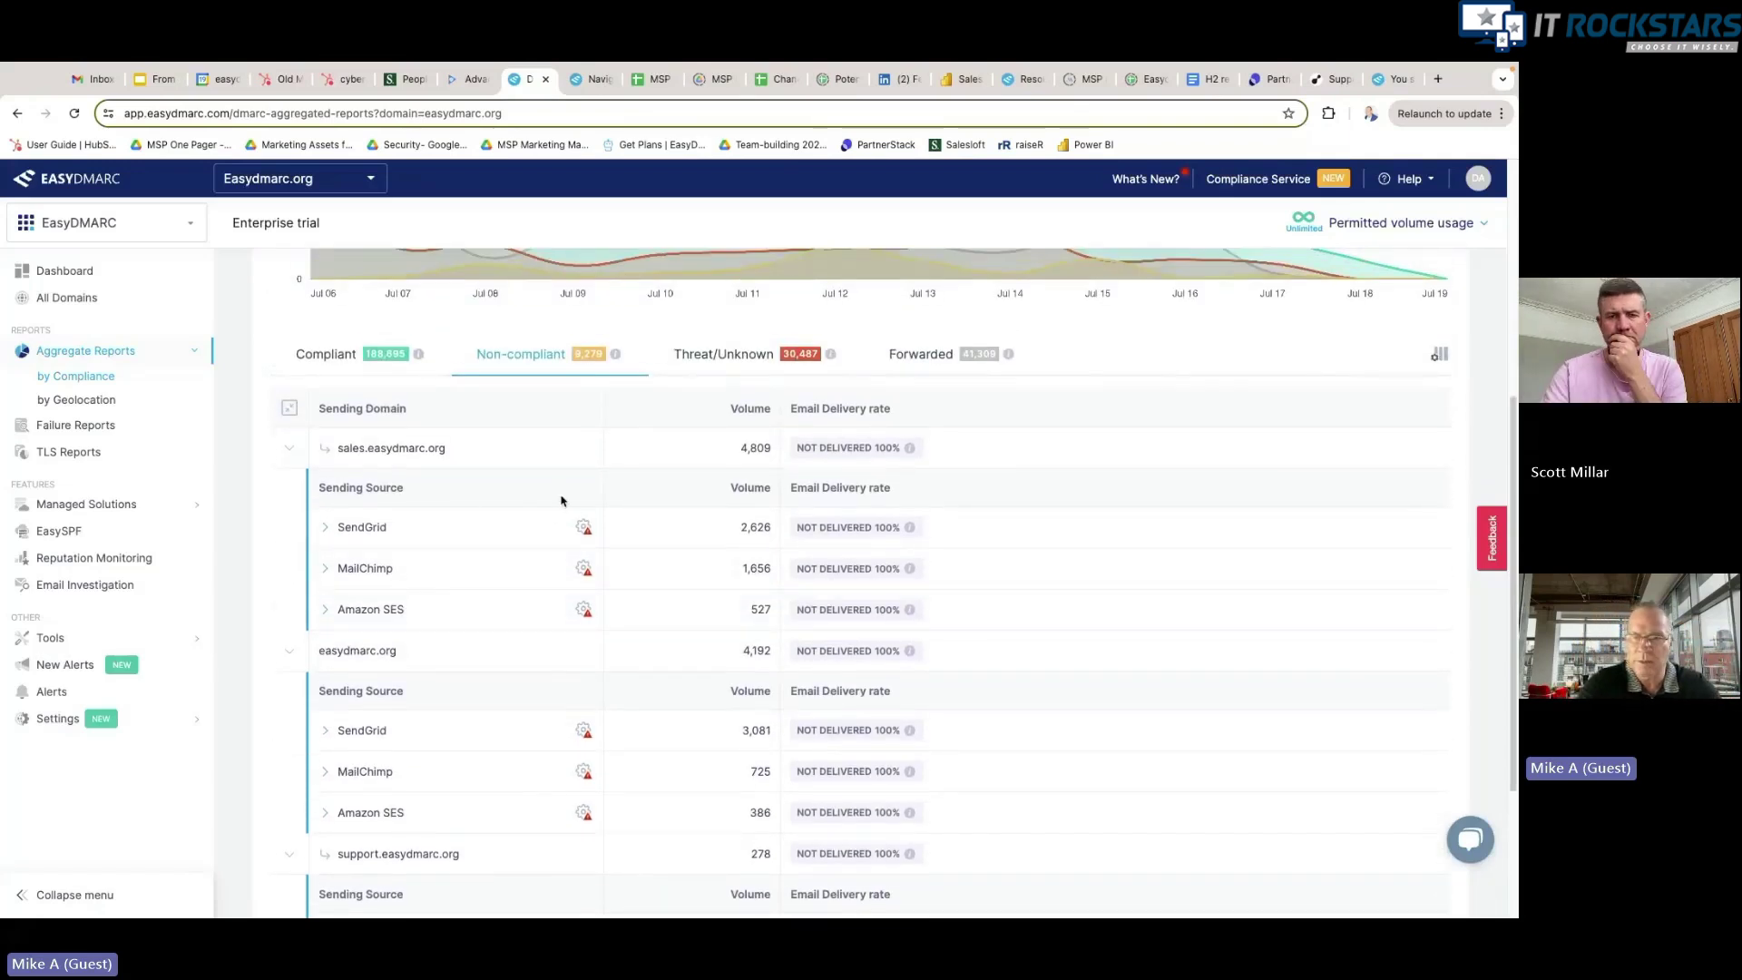
click(725, 356)
scroll(435, 635, down, 2)
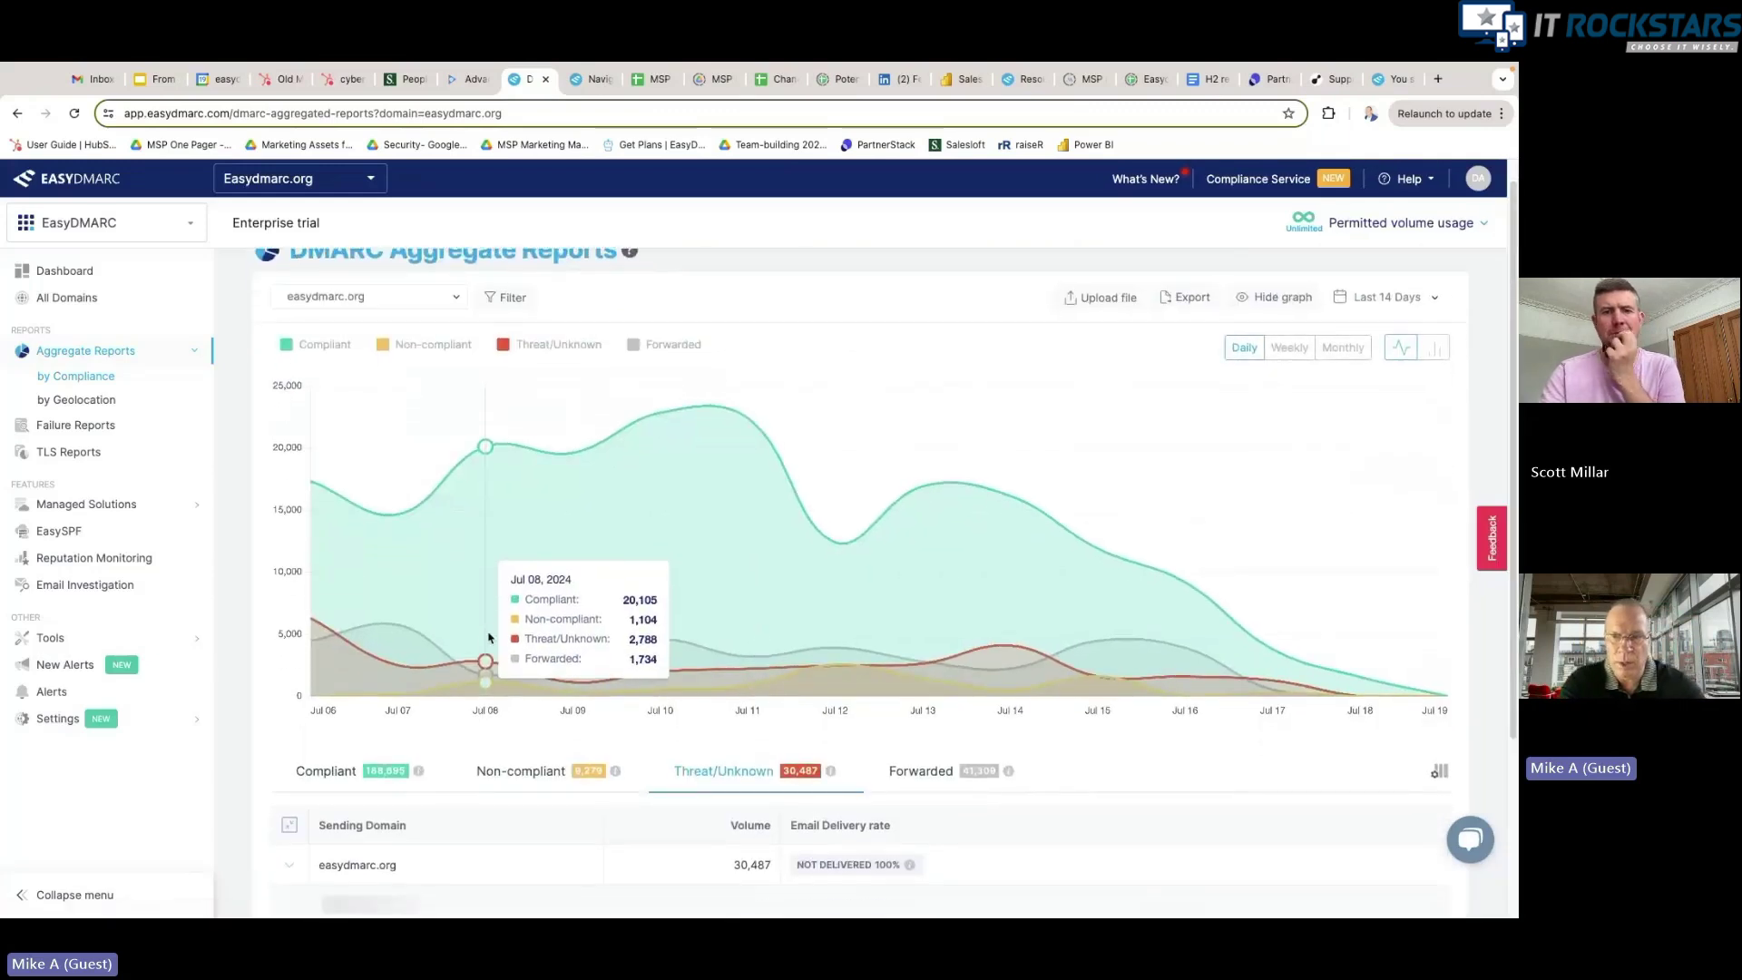
scroll(205, 741, down, 4)
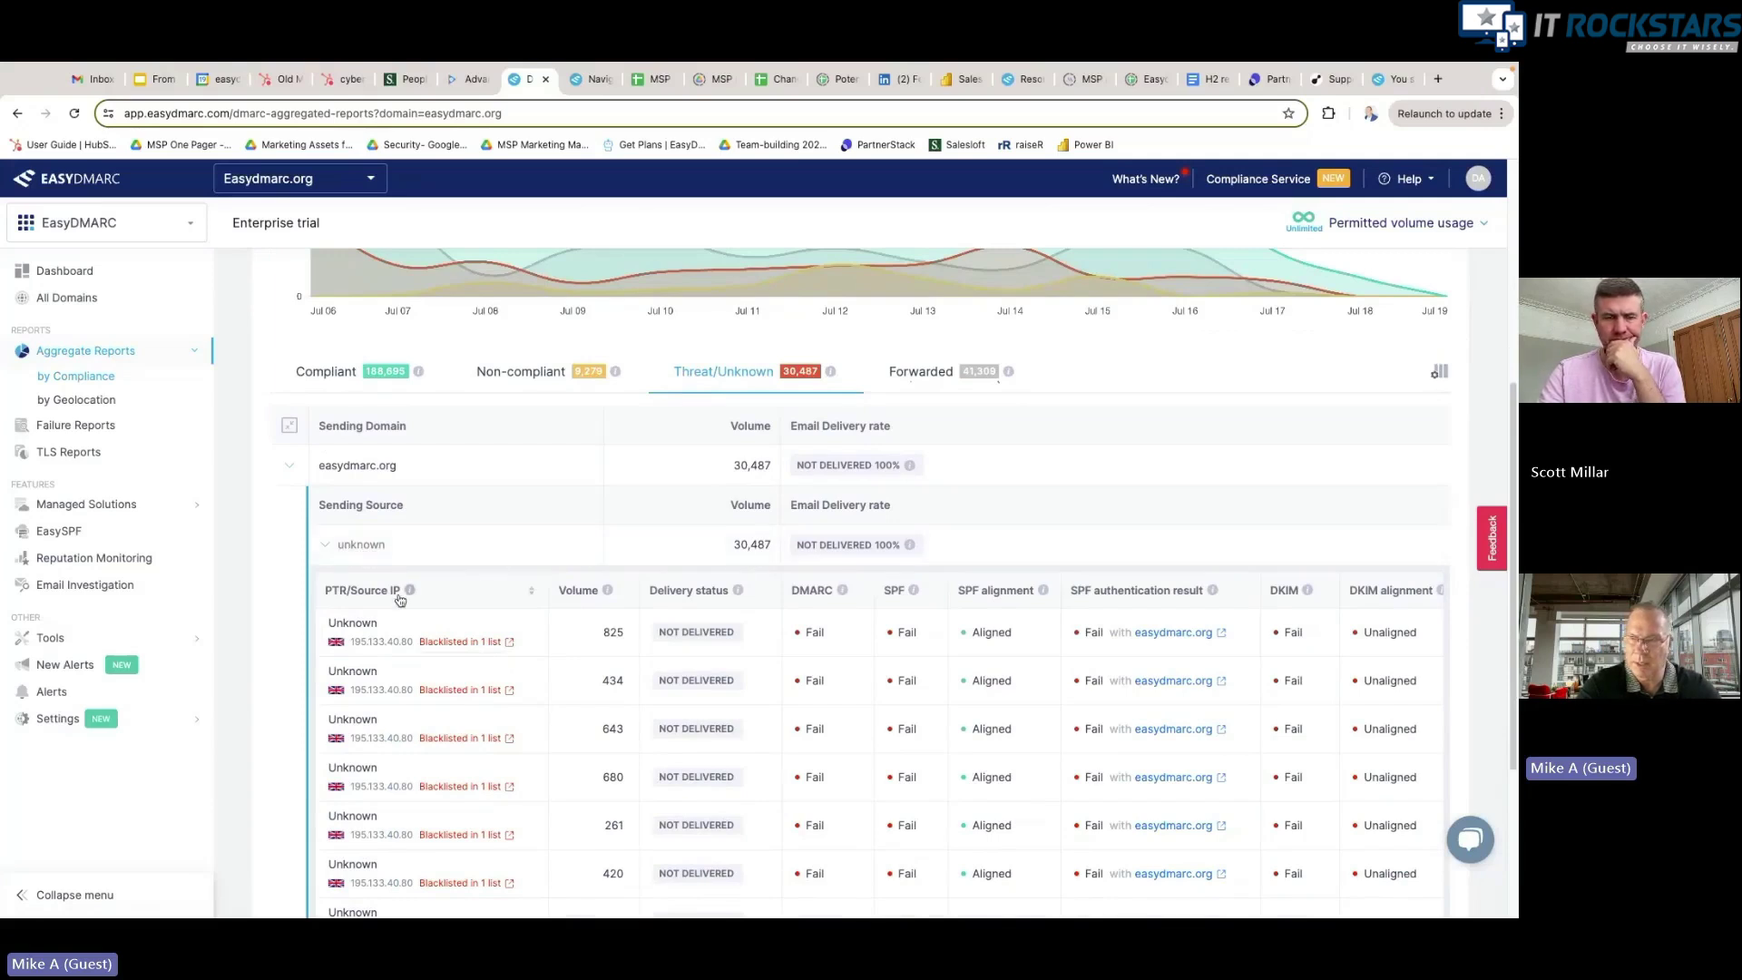
scroll(300, 578, down, 1)
scroll(299, 578, down, 3)
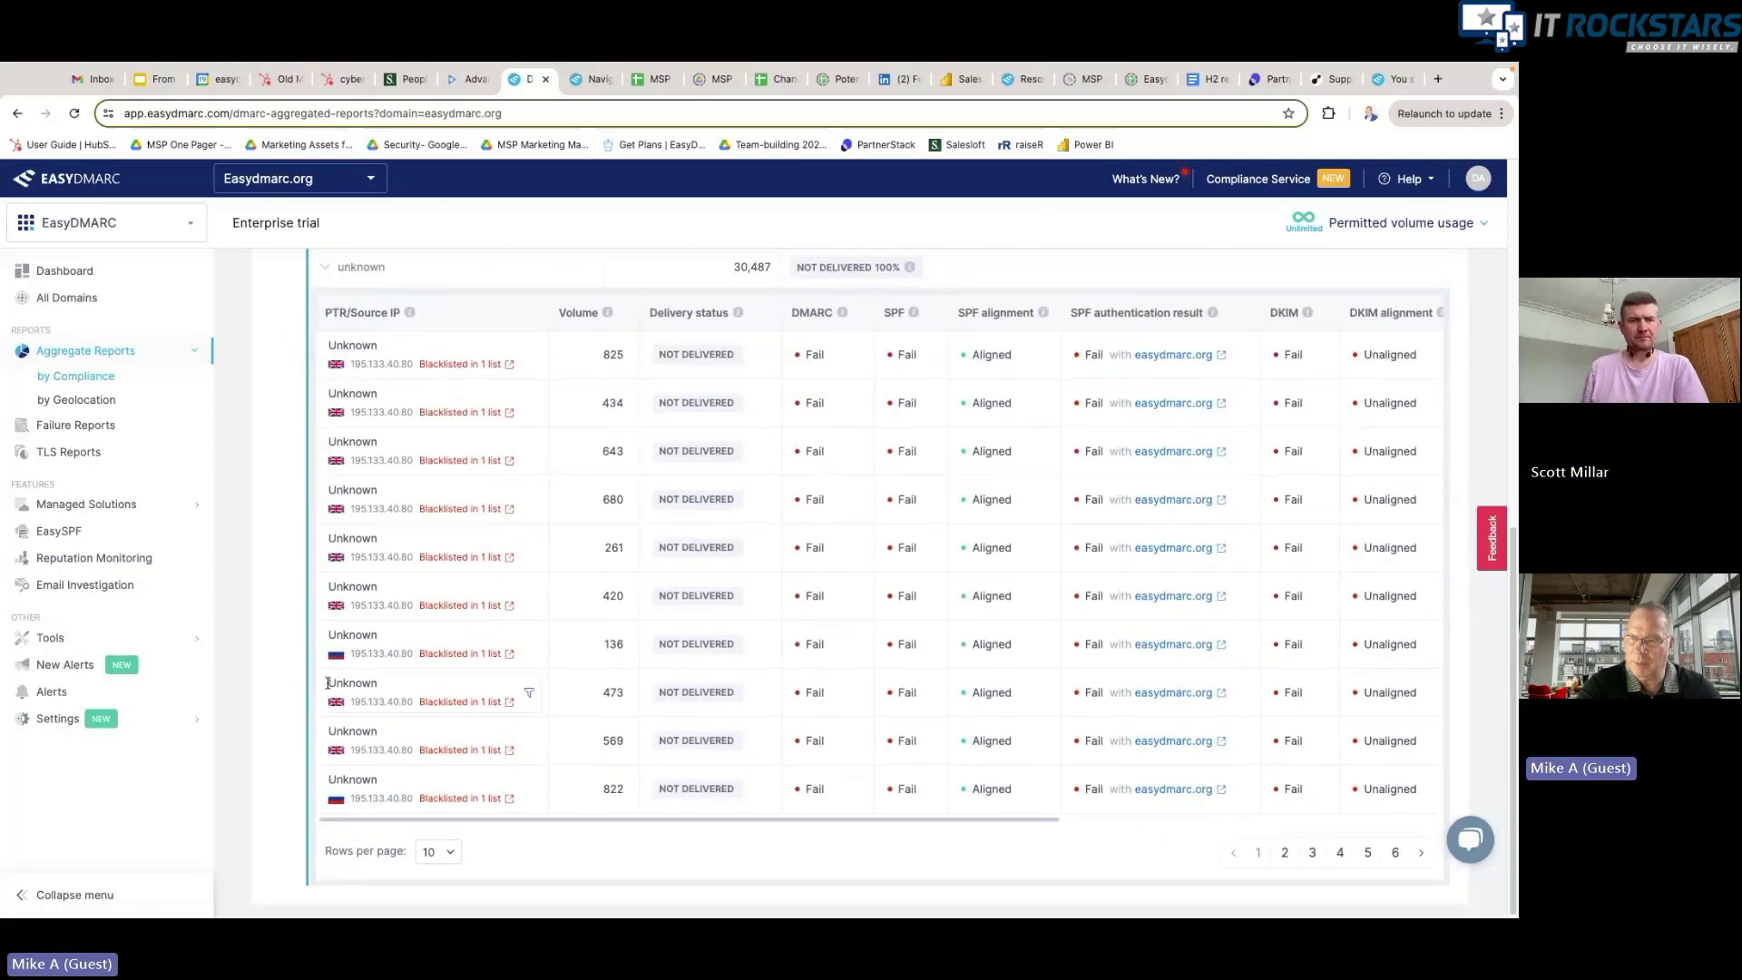
mouse_move(339, 659)
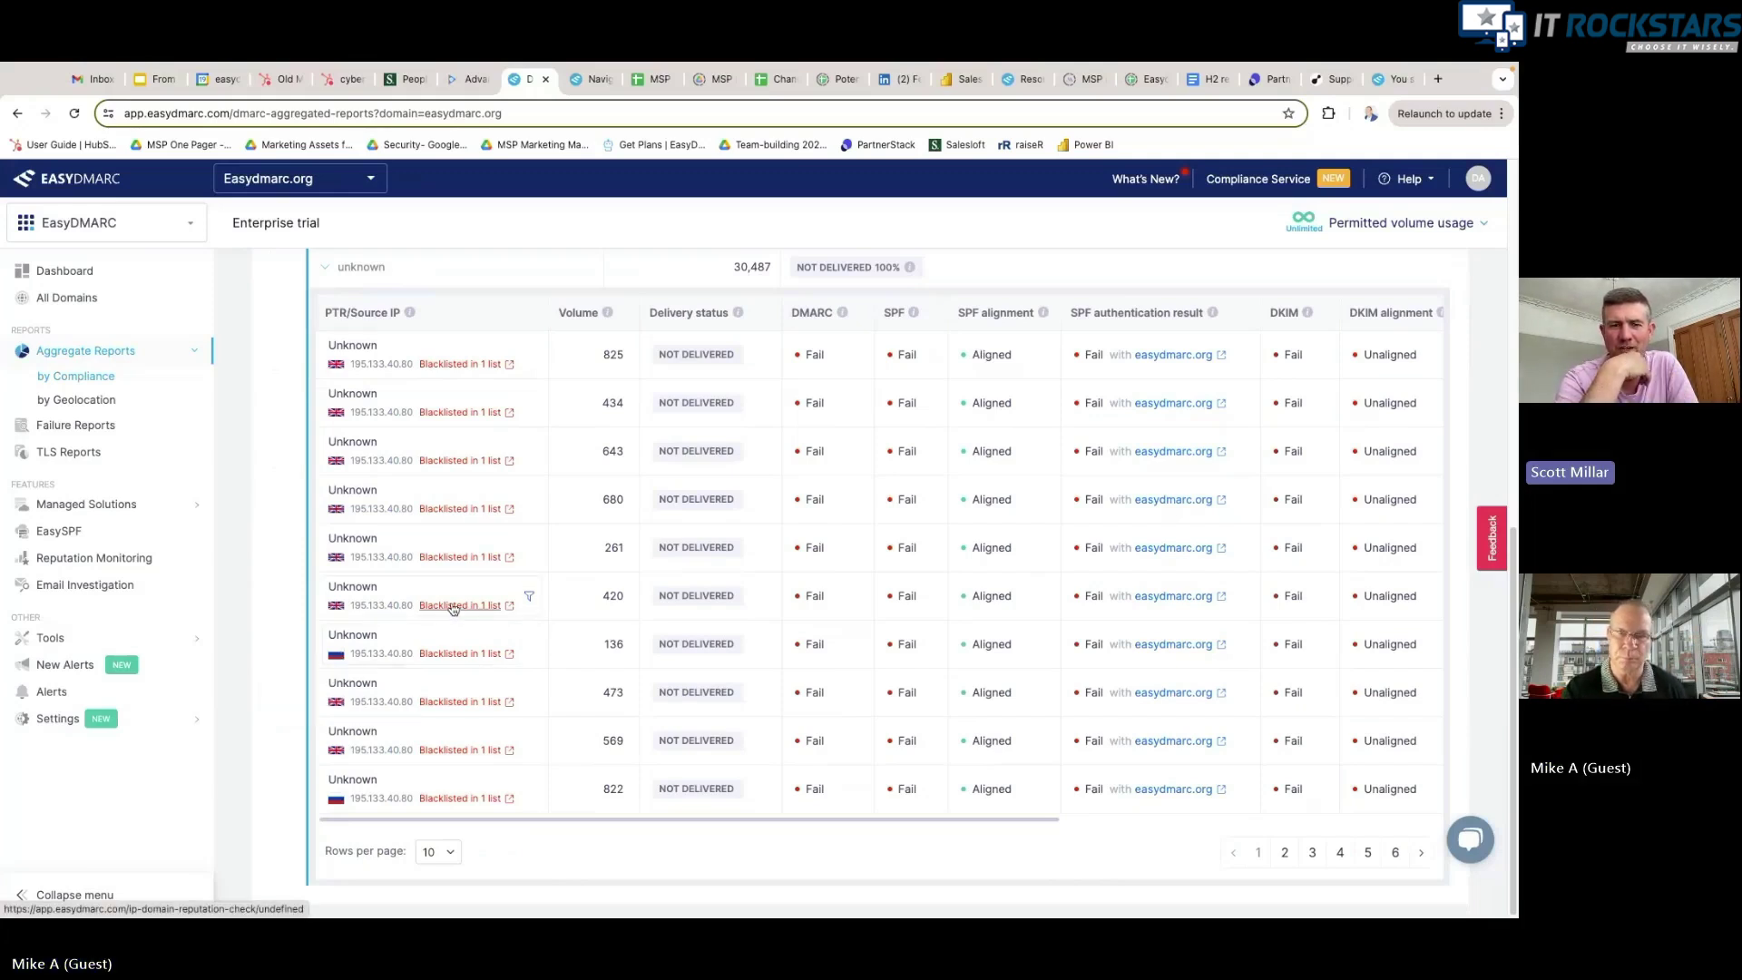
scroll(295, 662, up, 1)
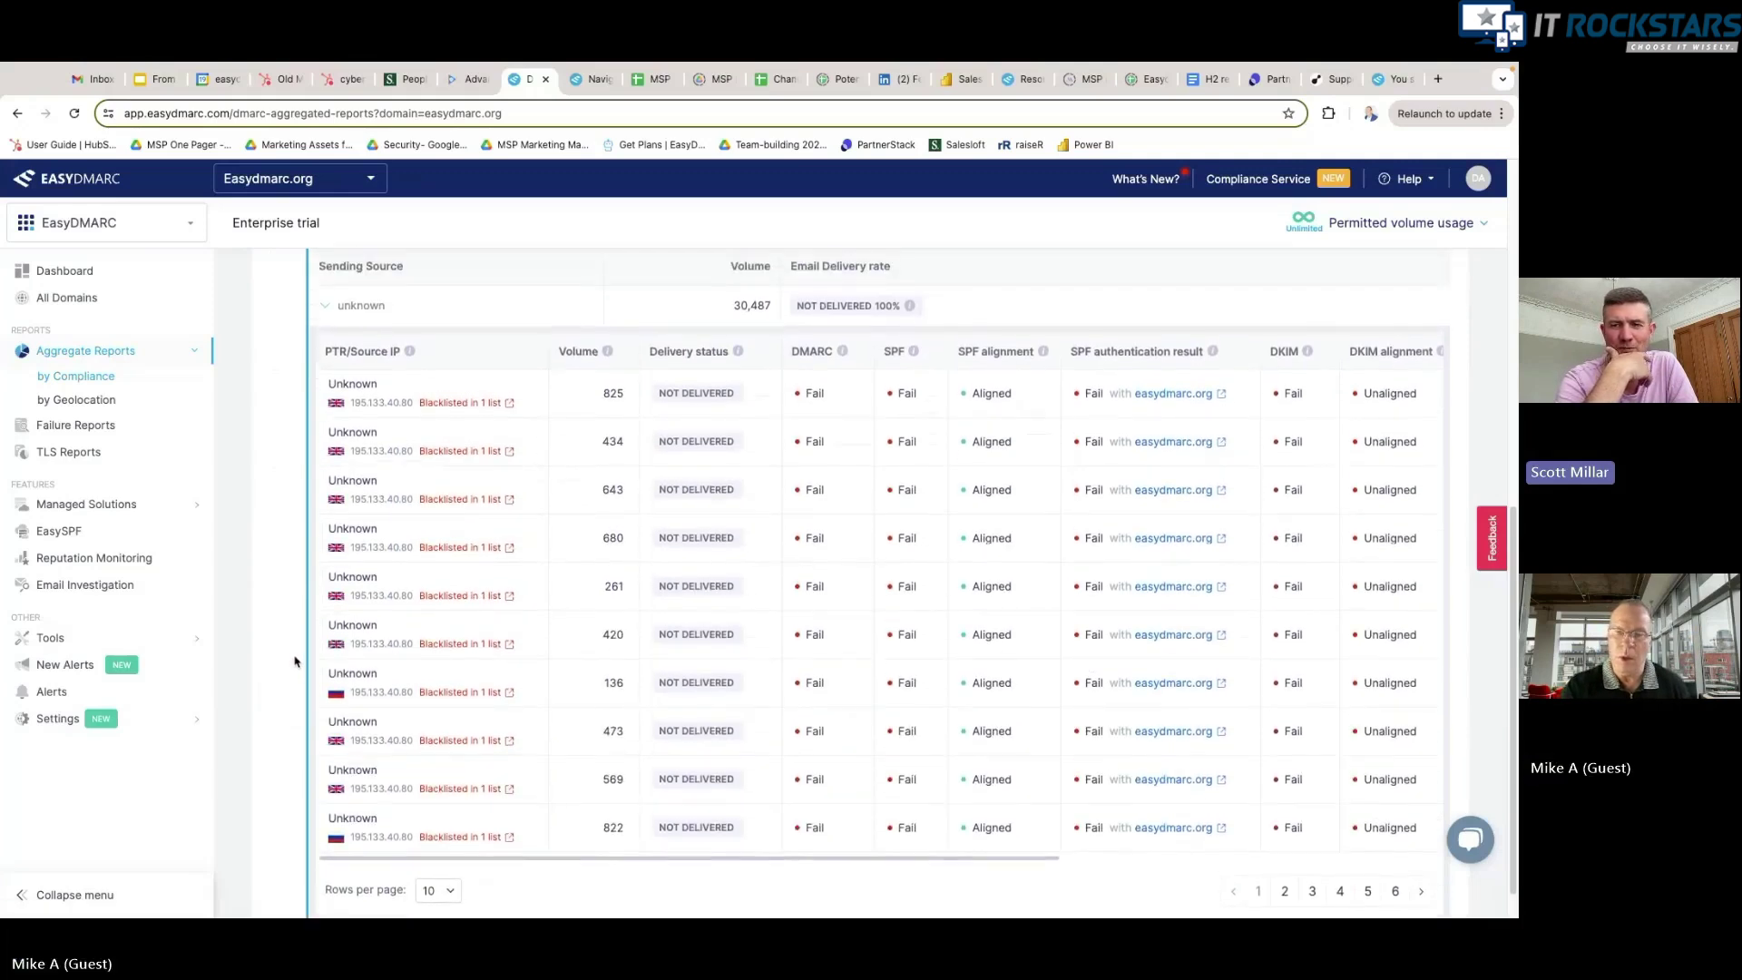
scroll(295, 661, up, 2)
scroll(297, 656, up, 2)
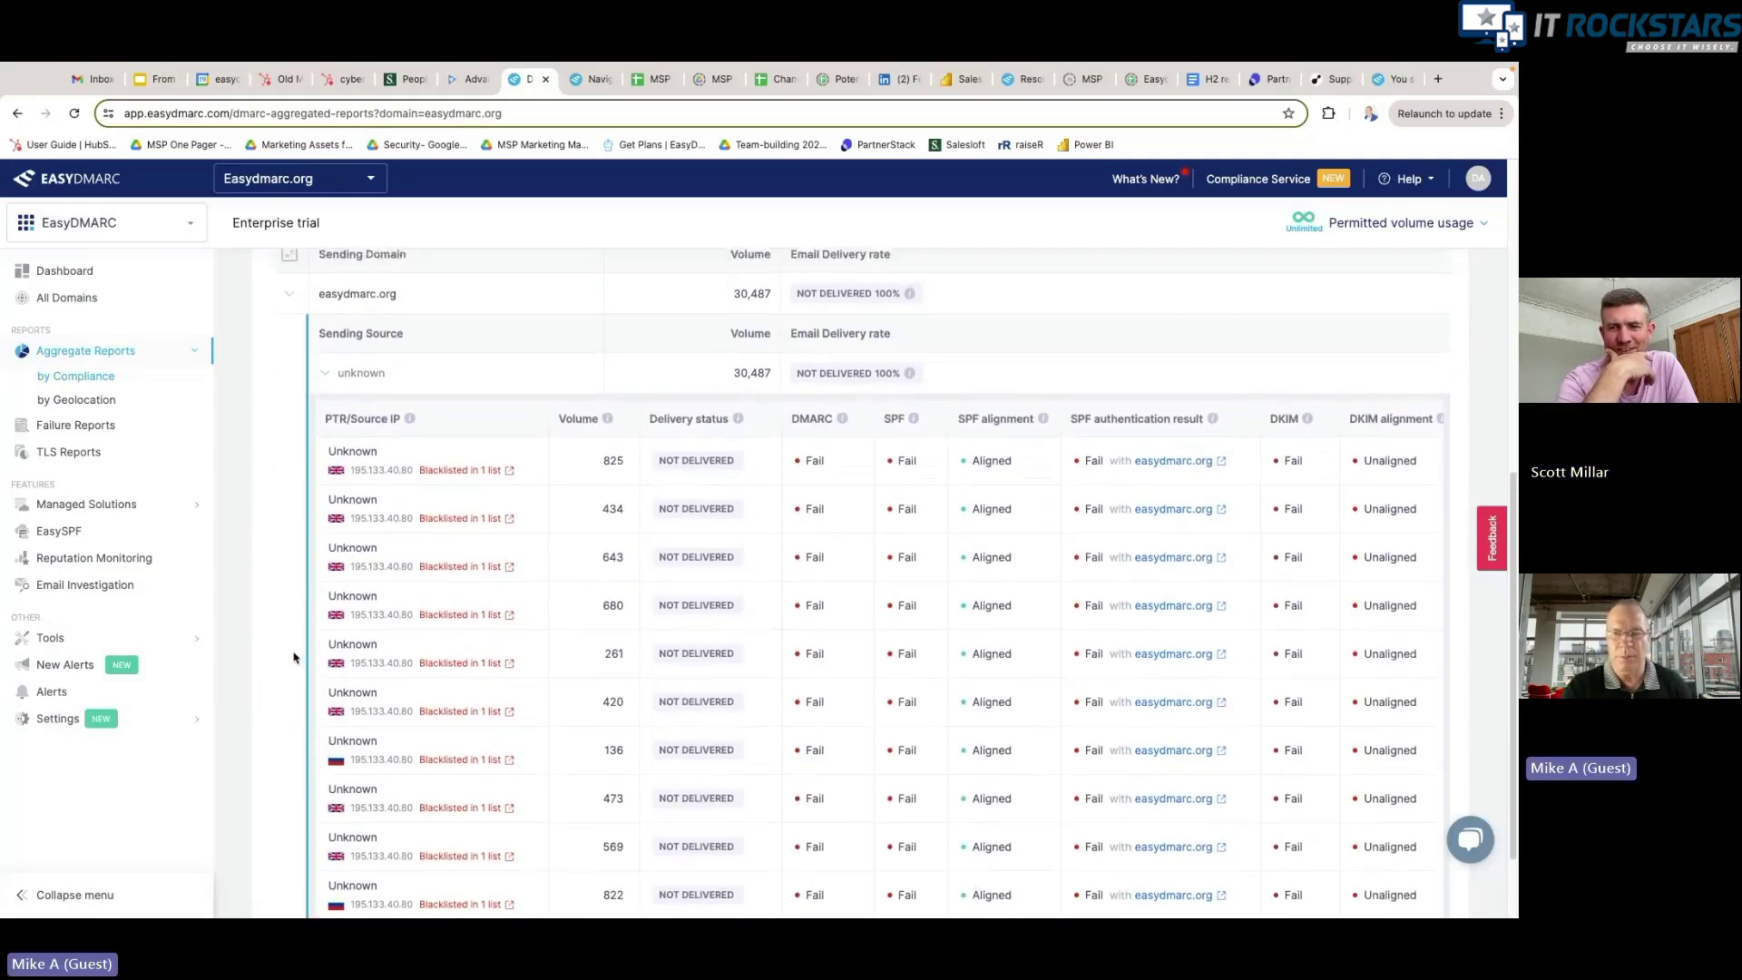
scroll(492, 318, up, 2)
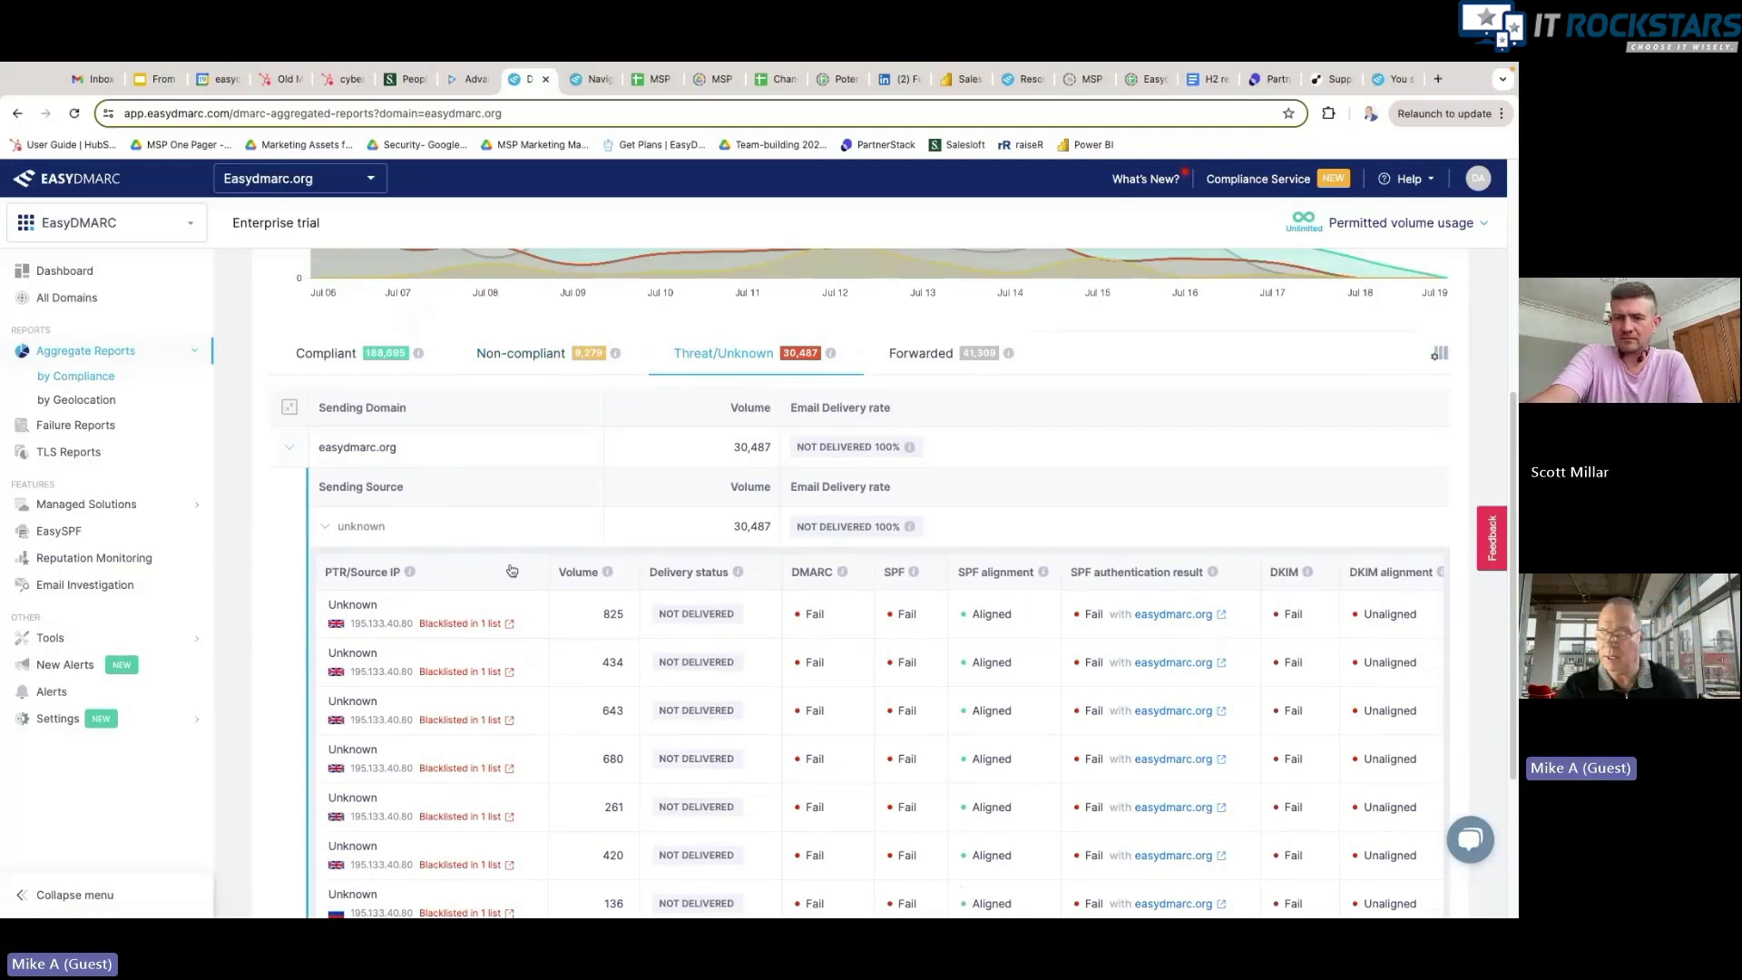
scroll(635, 544, down, 2)
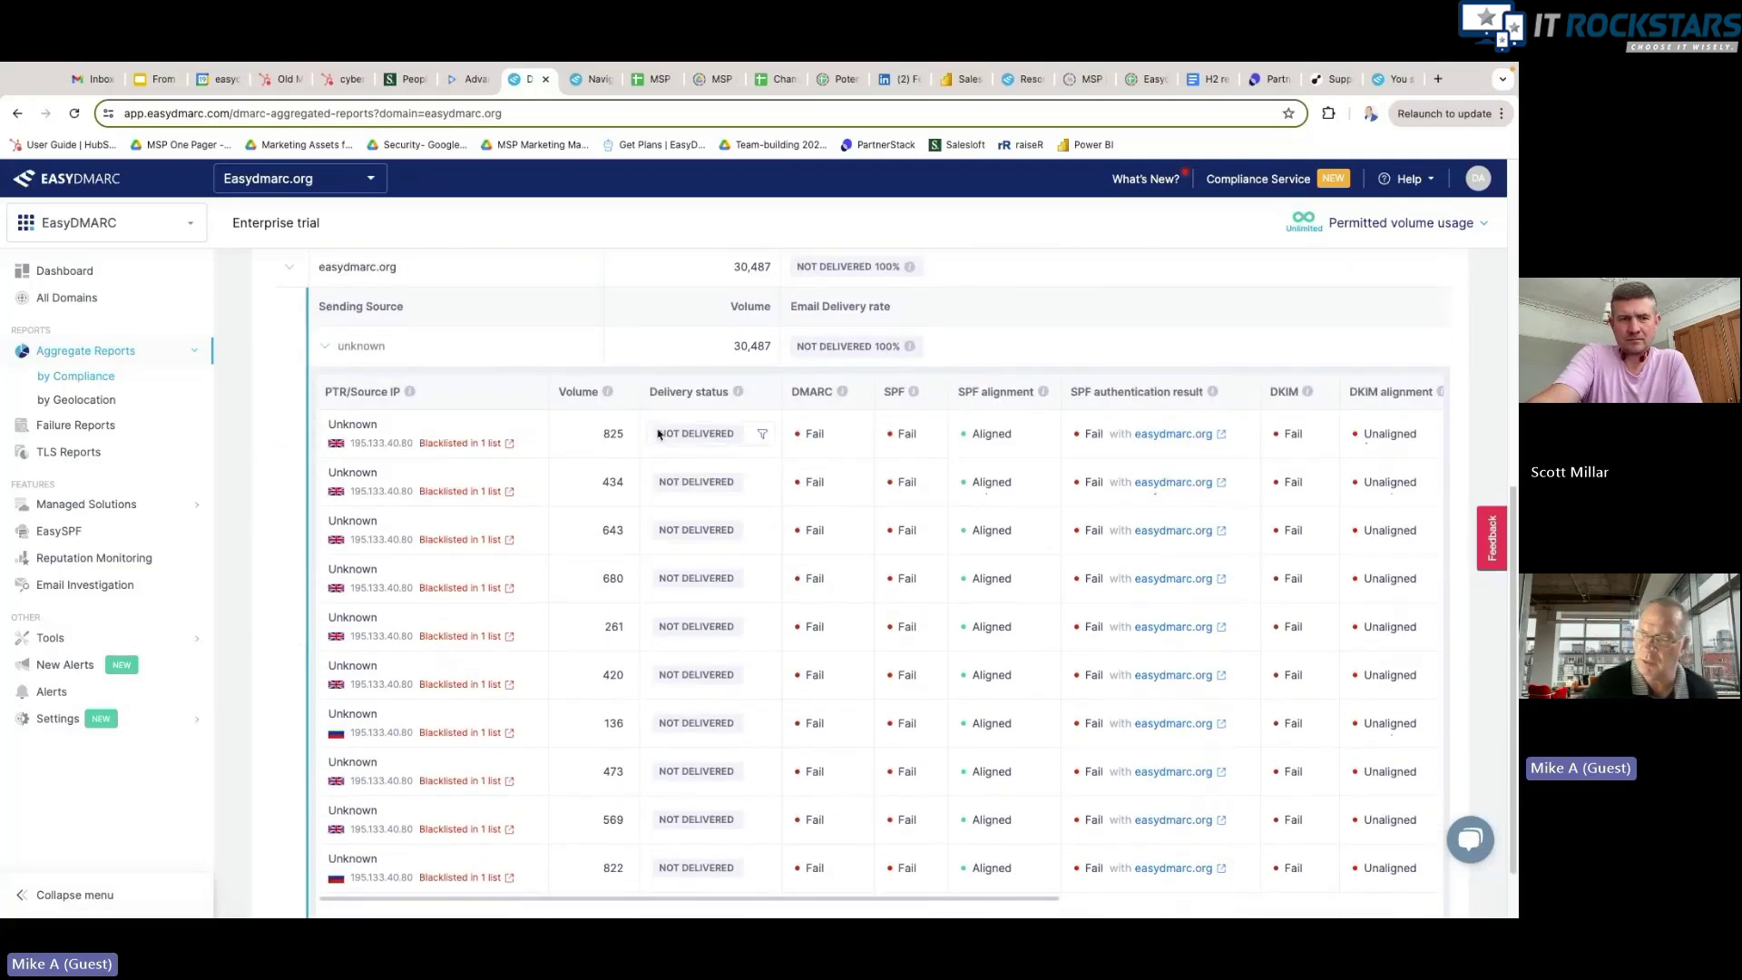
drag(661, 433, 733, 434)
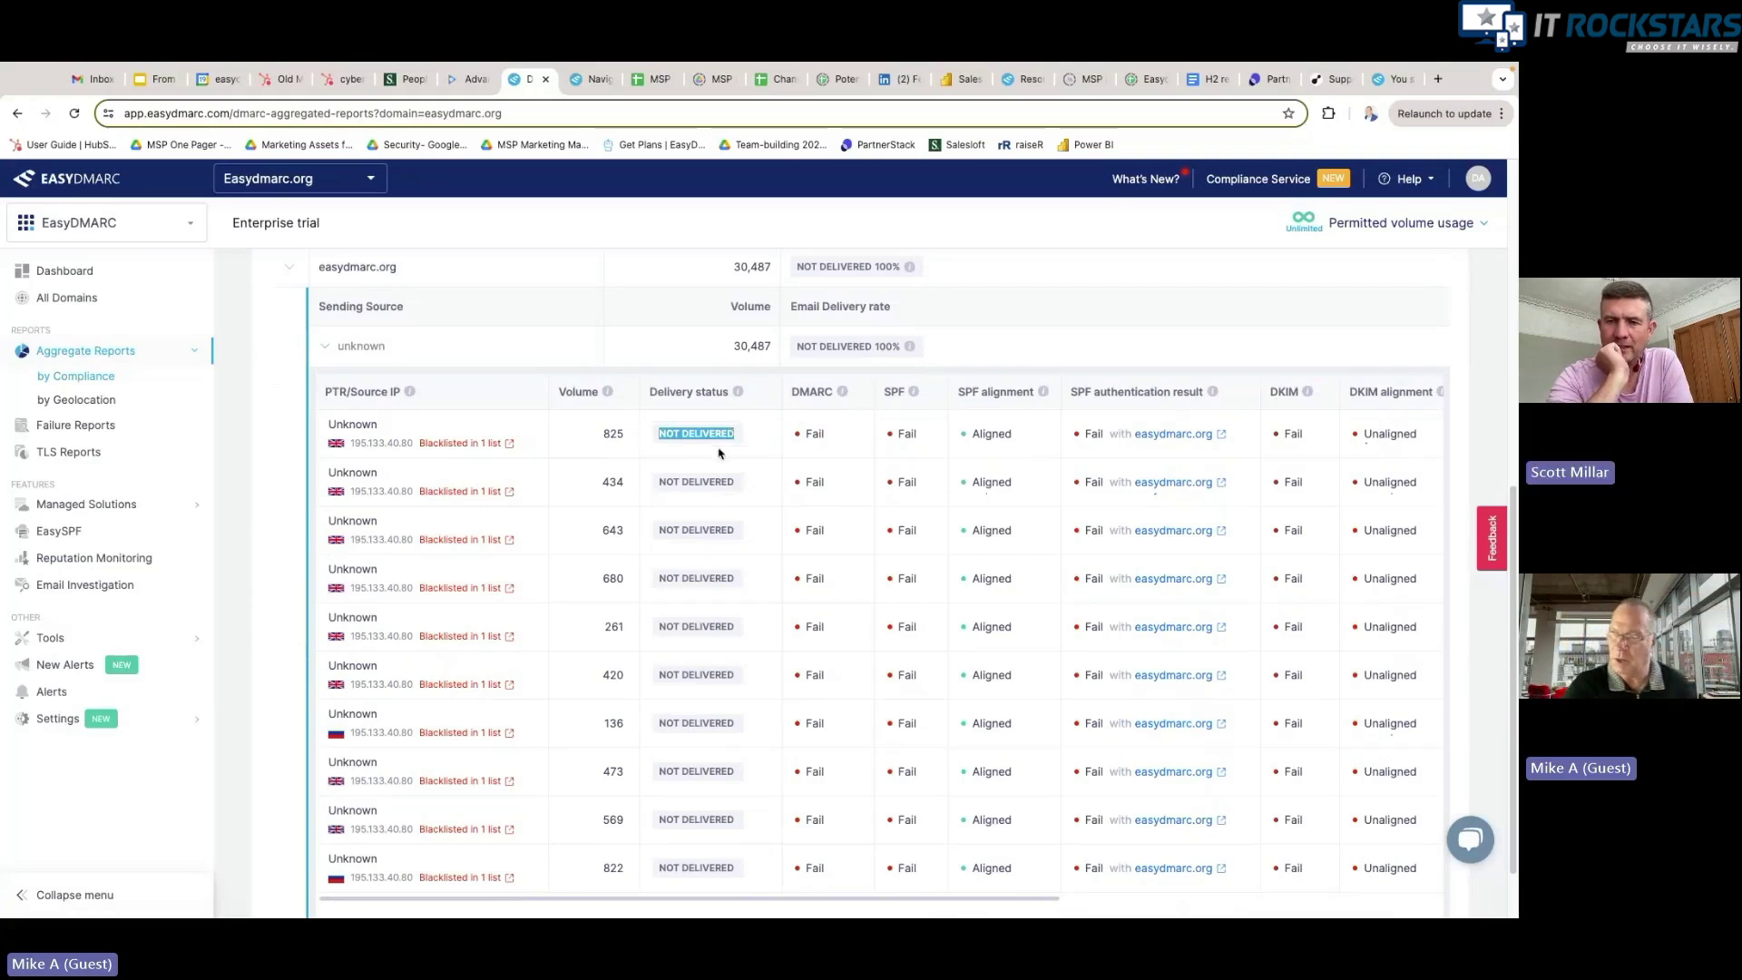
drag(349, 443, 414, 446)
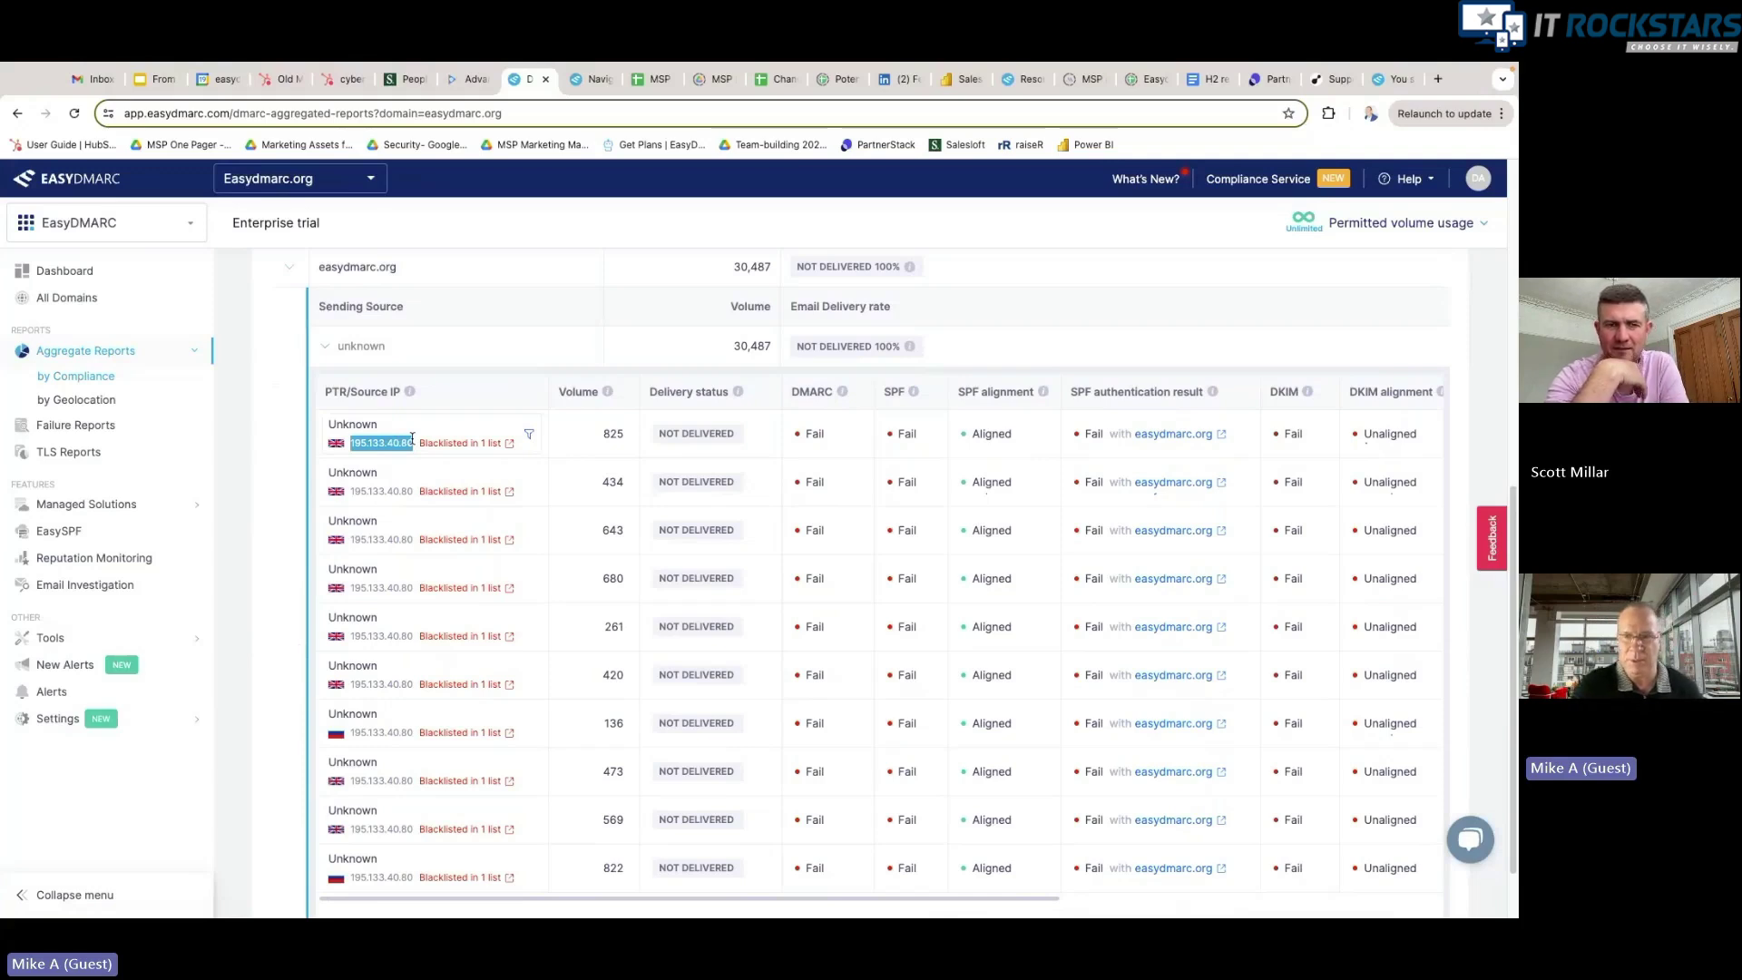
Step: Clear the IP selection, scroll up to the 14-day volume chart, and expand Settings in the sidebar
click(412, 438)
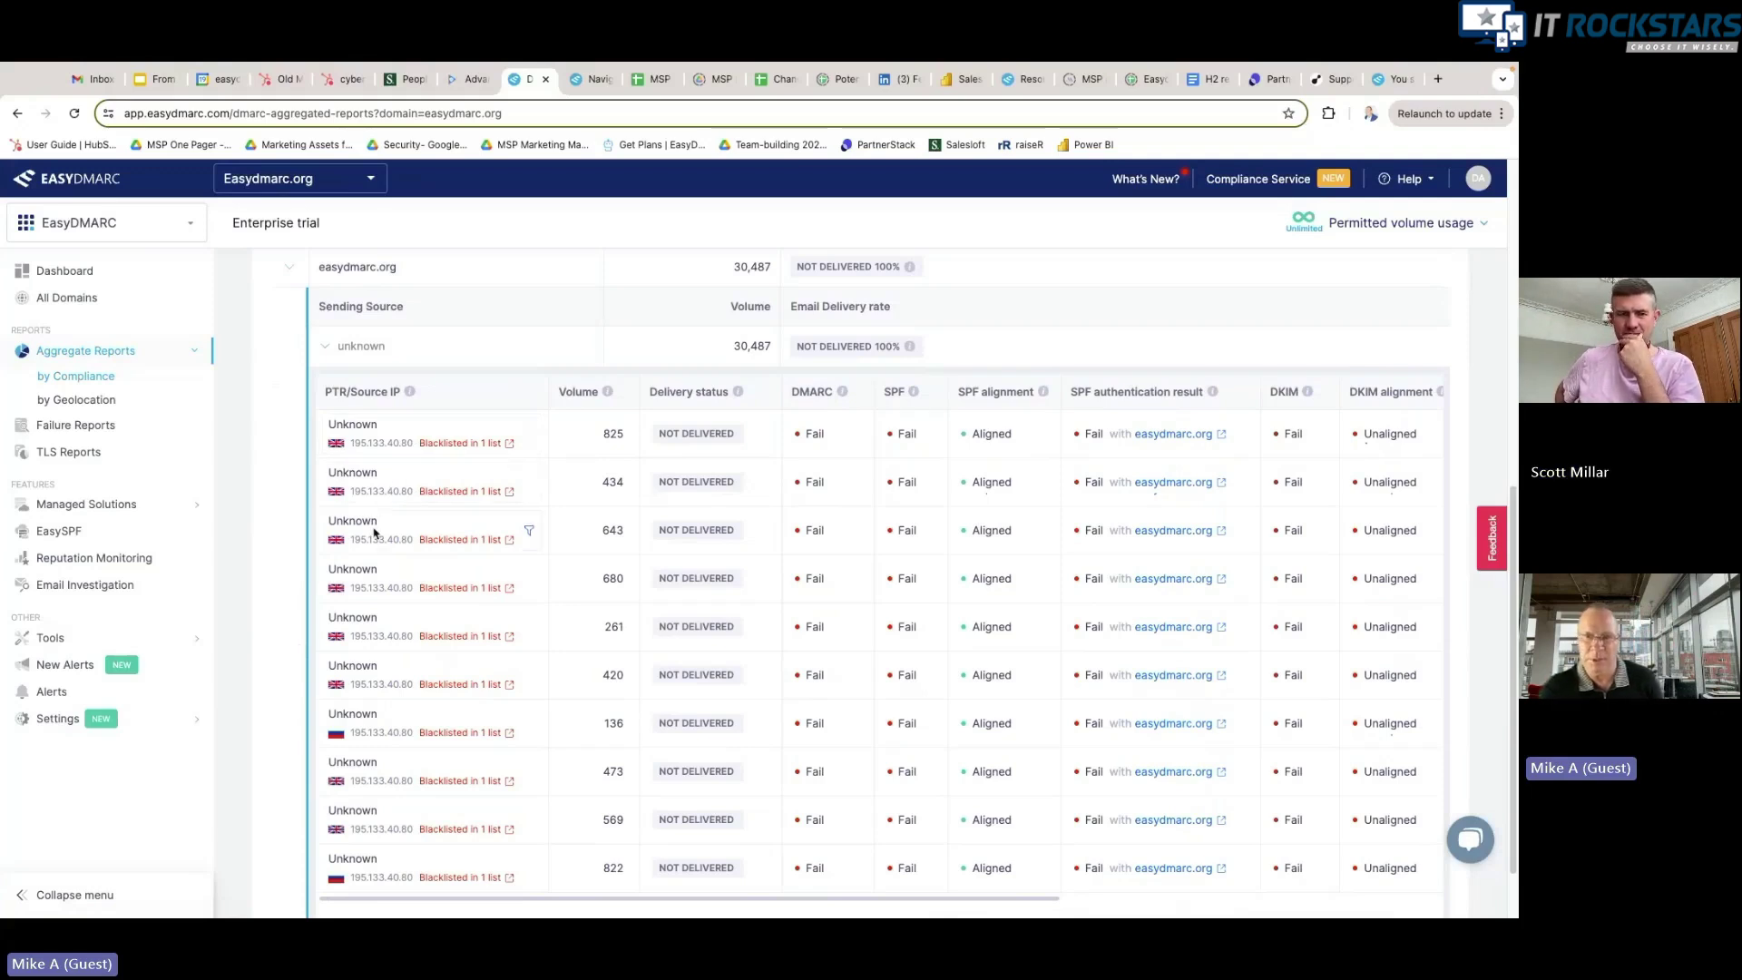
scroll(373, 535, up, 1)
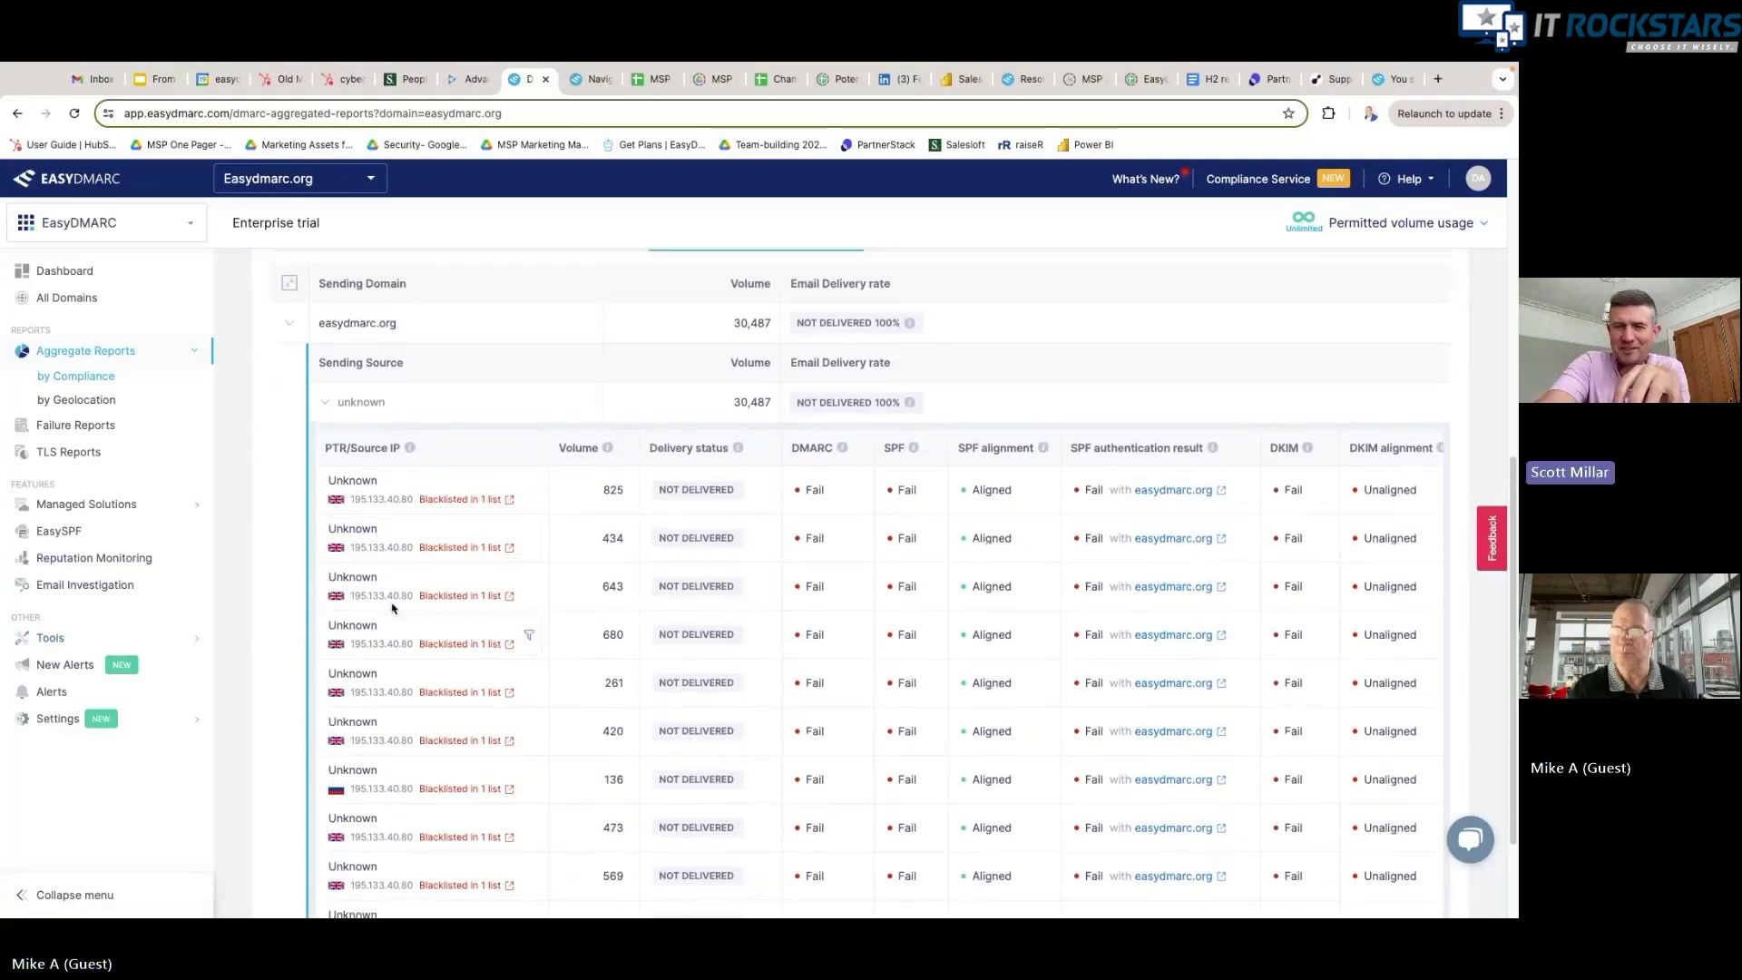
scroll(480, 636, up, 2)
scroll(484, 654, up, 2)
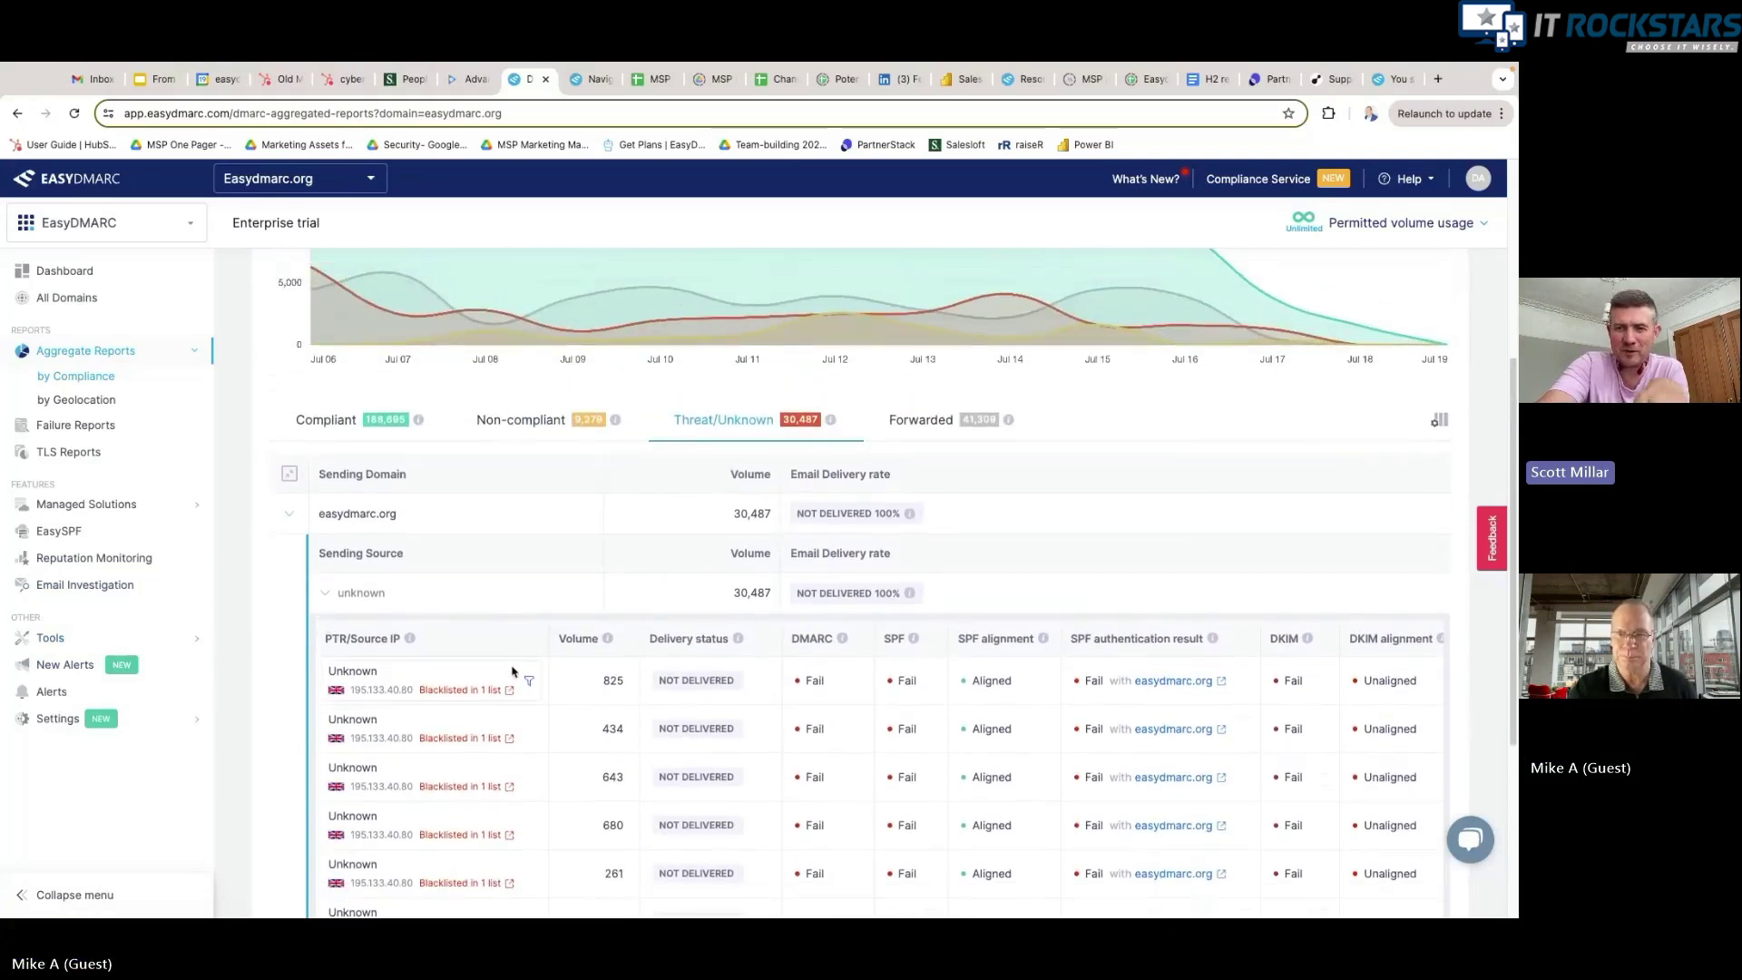
scroll(508, 672, up, 1)
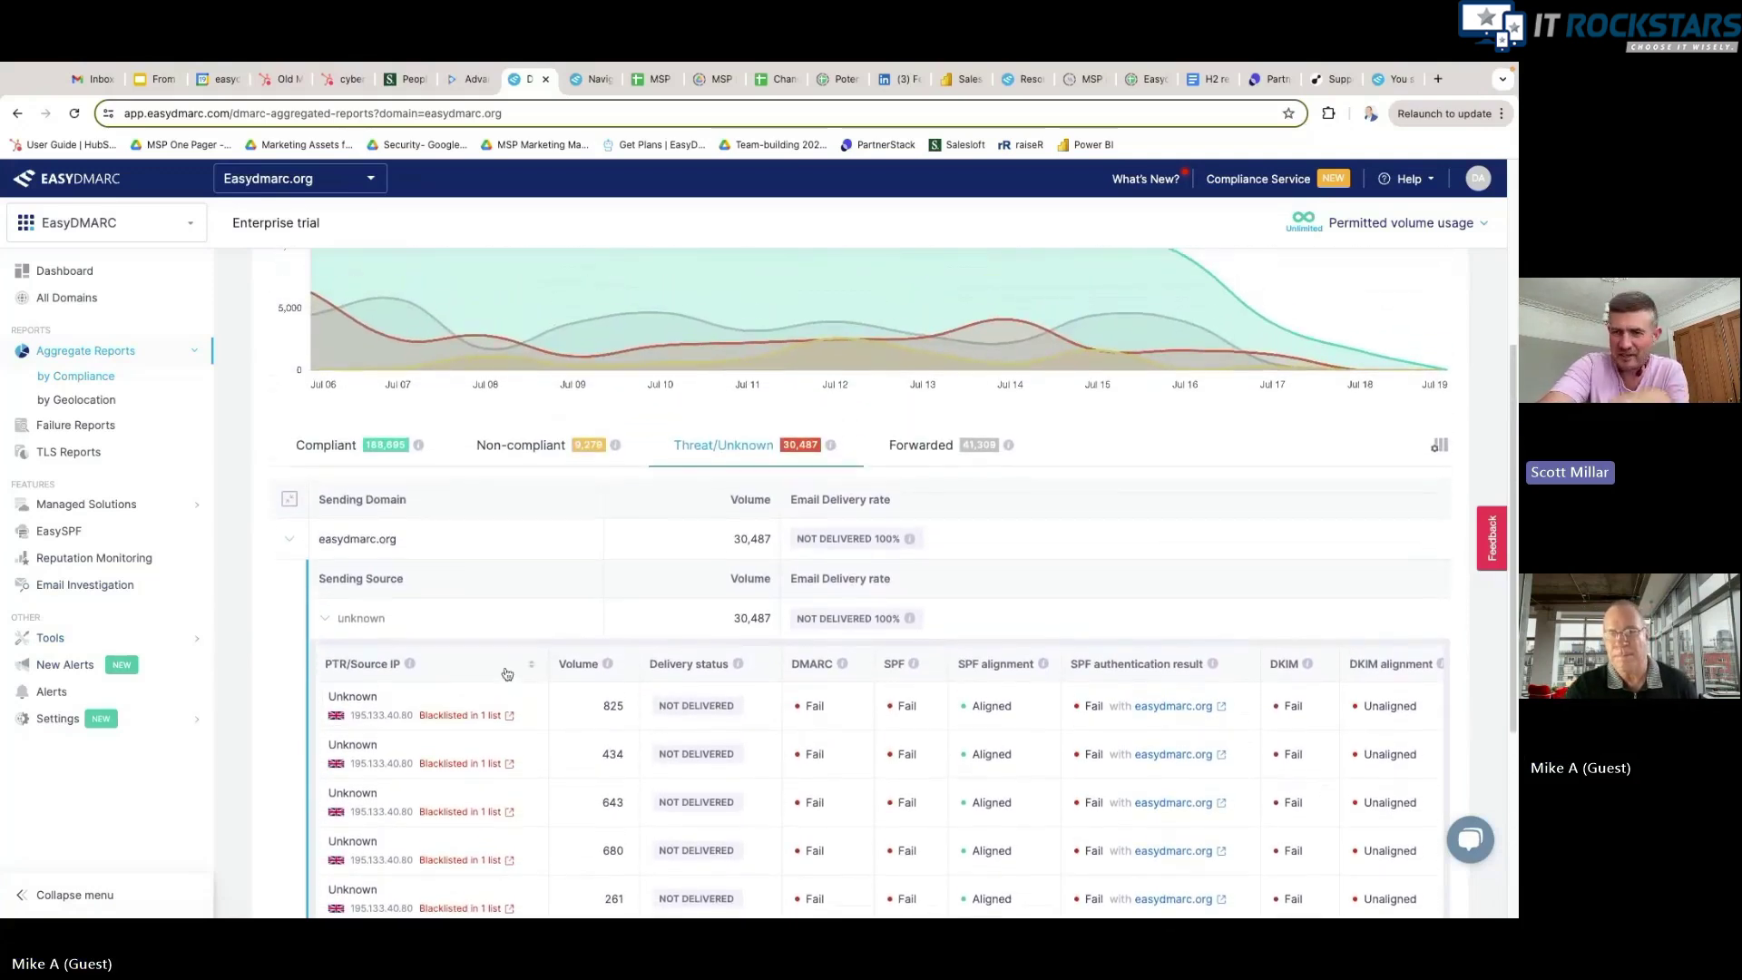
scroll(507, 673, down, 1)
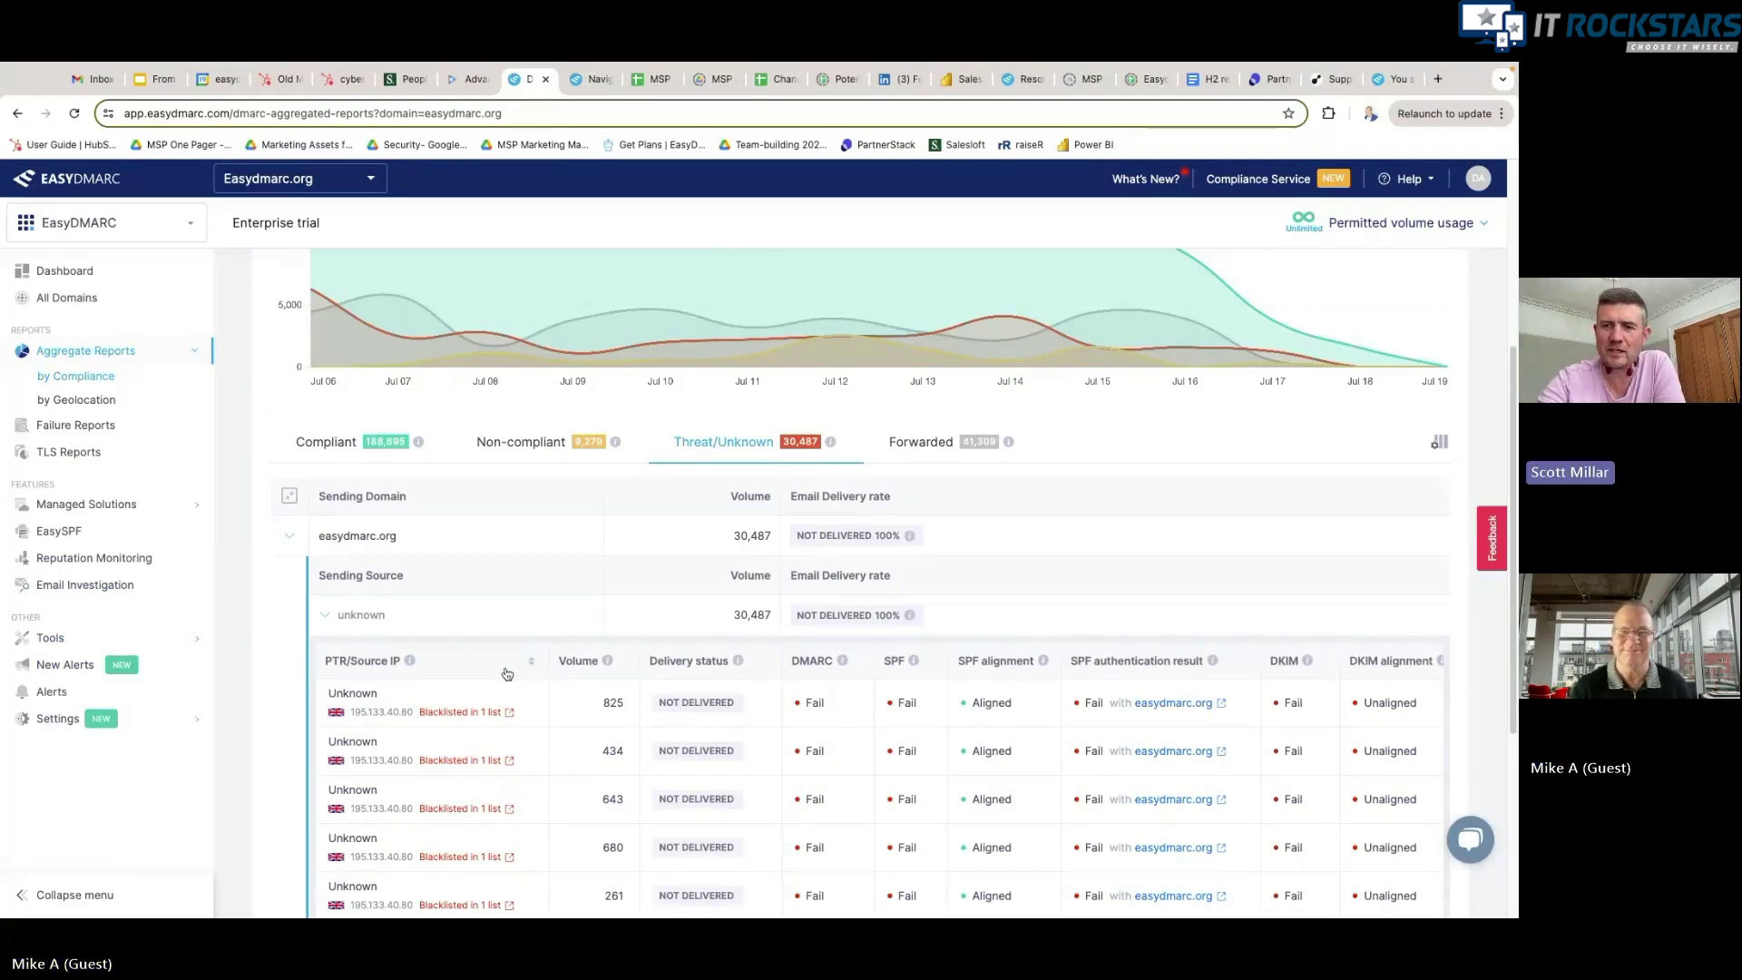
click(57, 719)
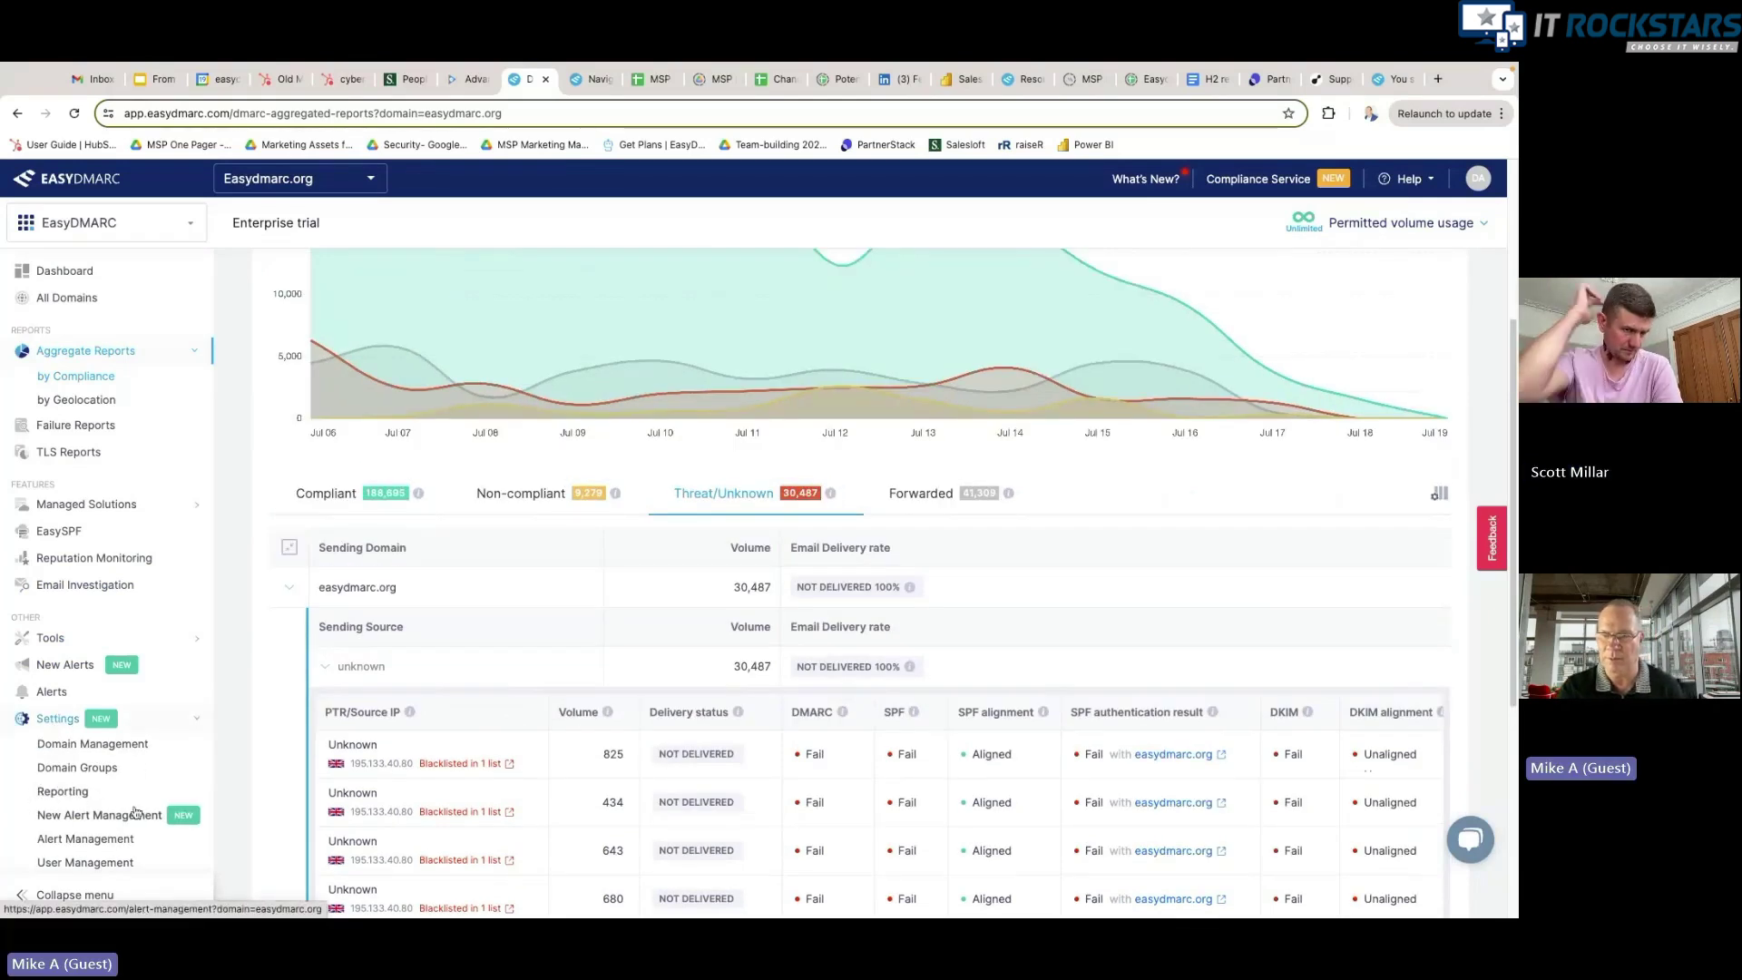
scroll(66, 802, up, 5)
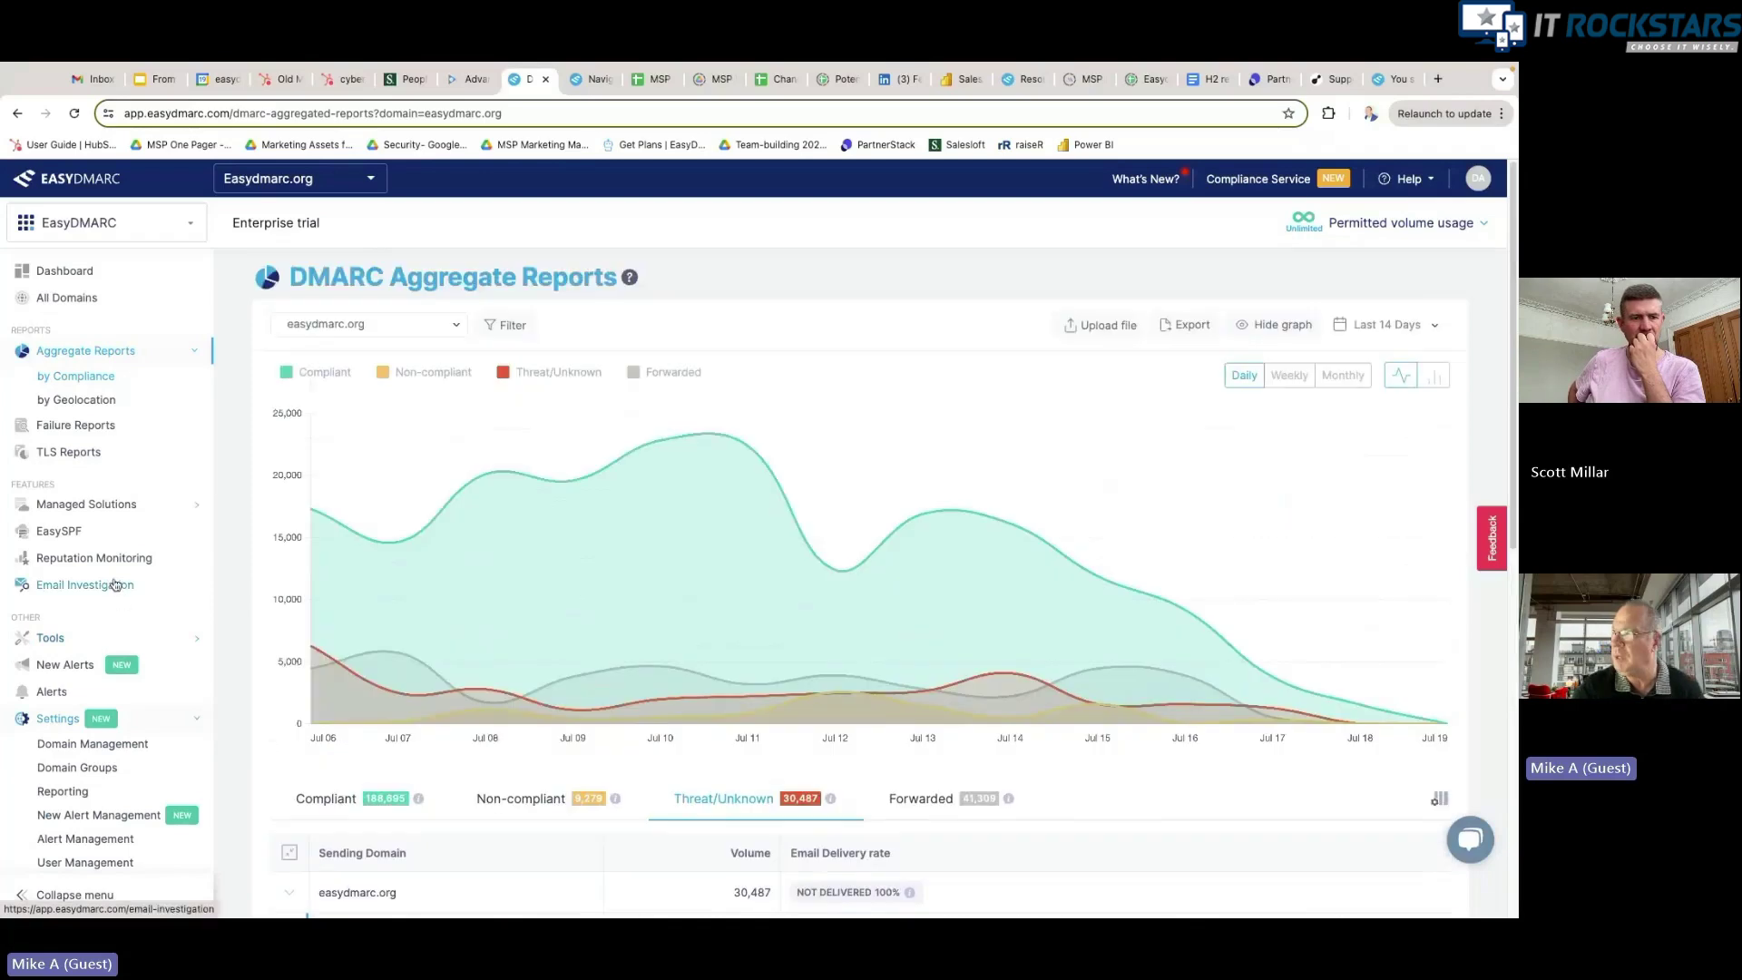
Step: Export the easydmarc.org last-14-days aggregate report as PDF and open the 5-page file
click(1180, 328)
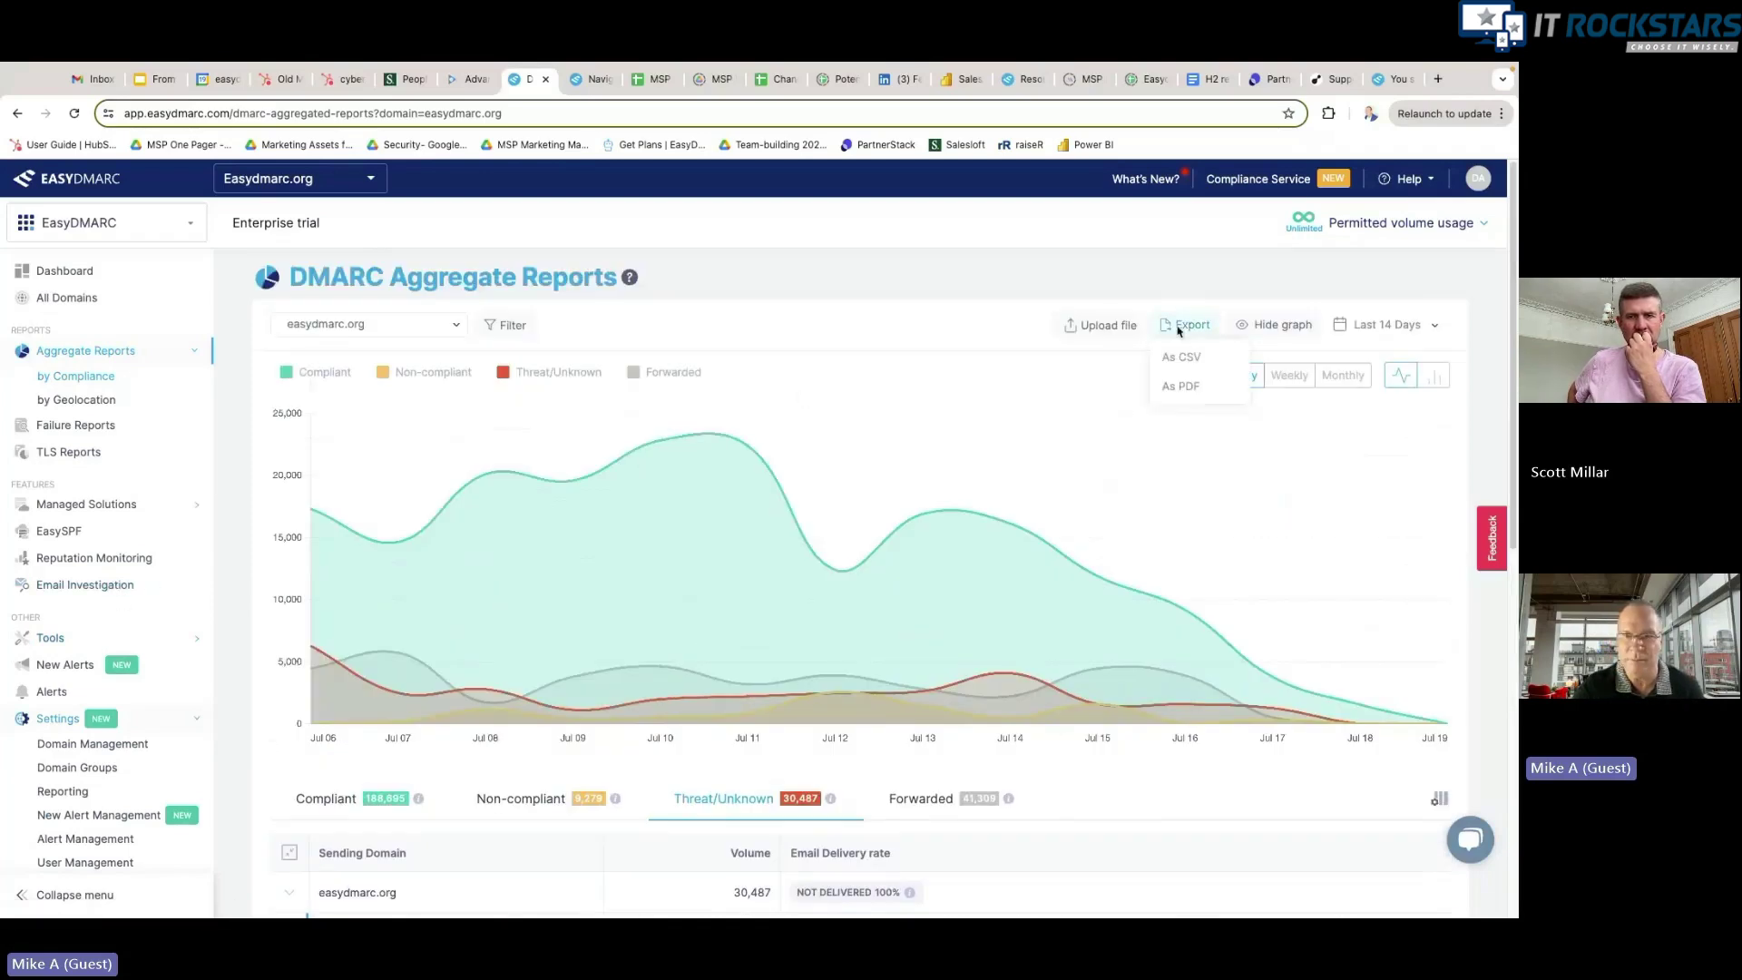
click(1183, 389)
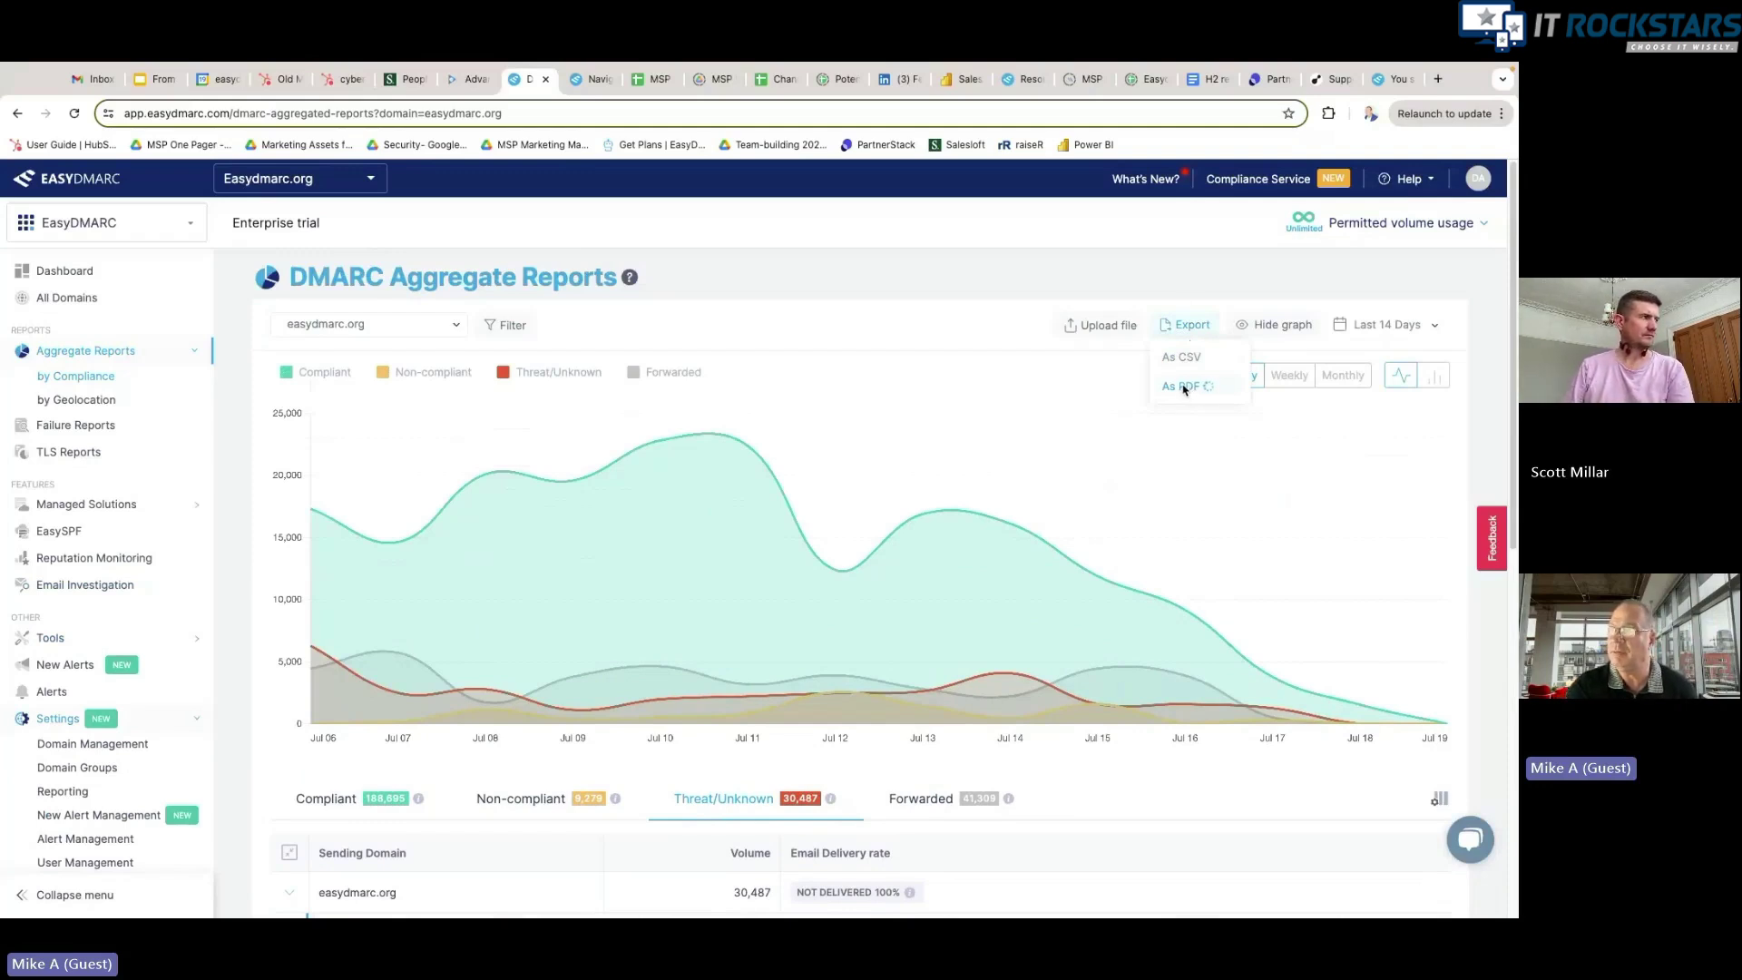
click(1179, 171)
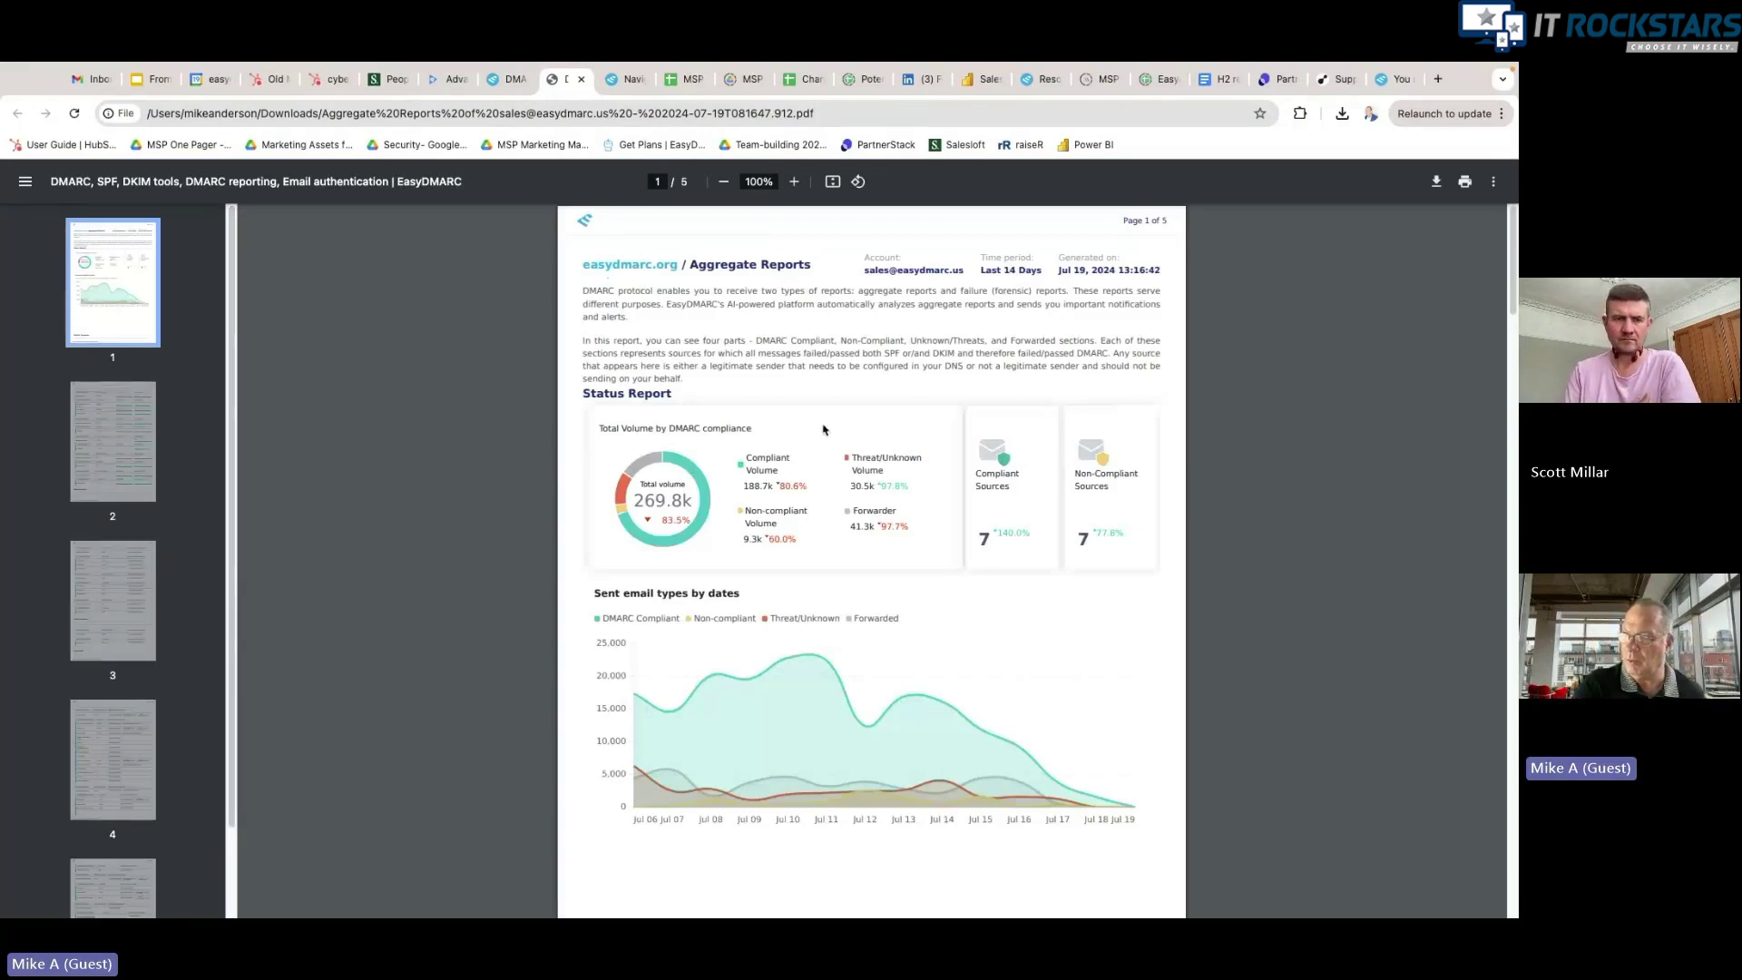
Step: Review the report's DMARC Compliant section on page 2 and the section on page 3
click(113, 442)
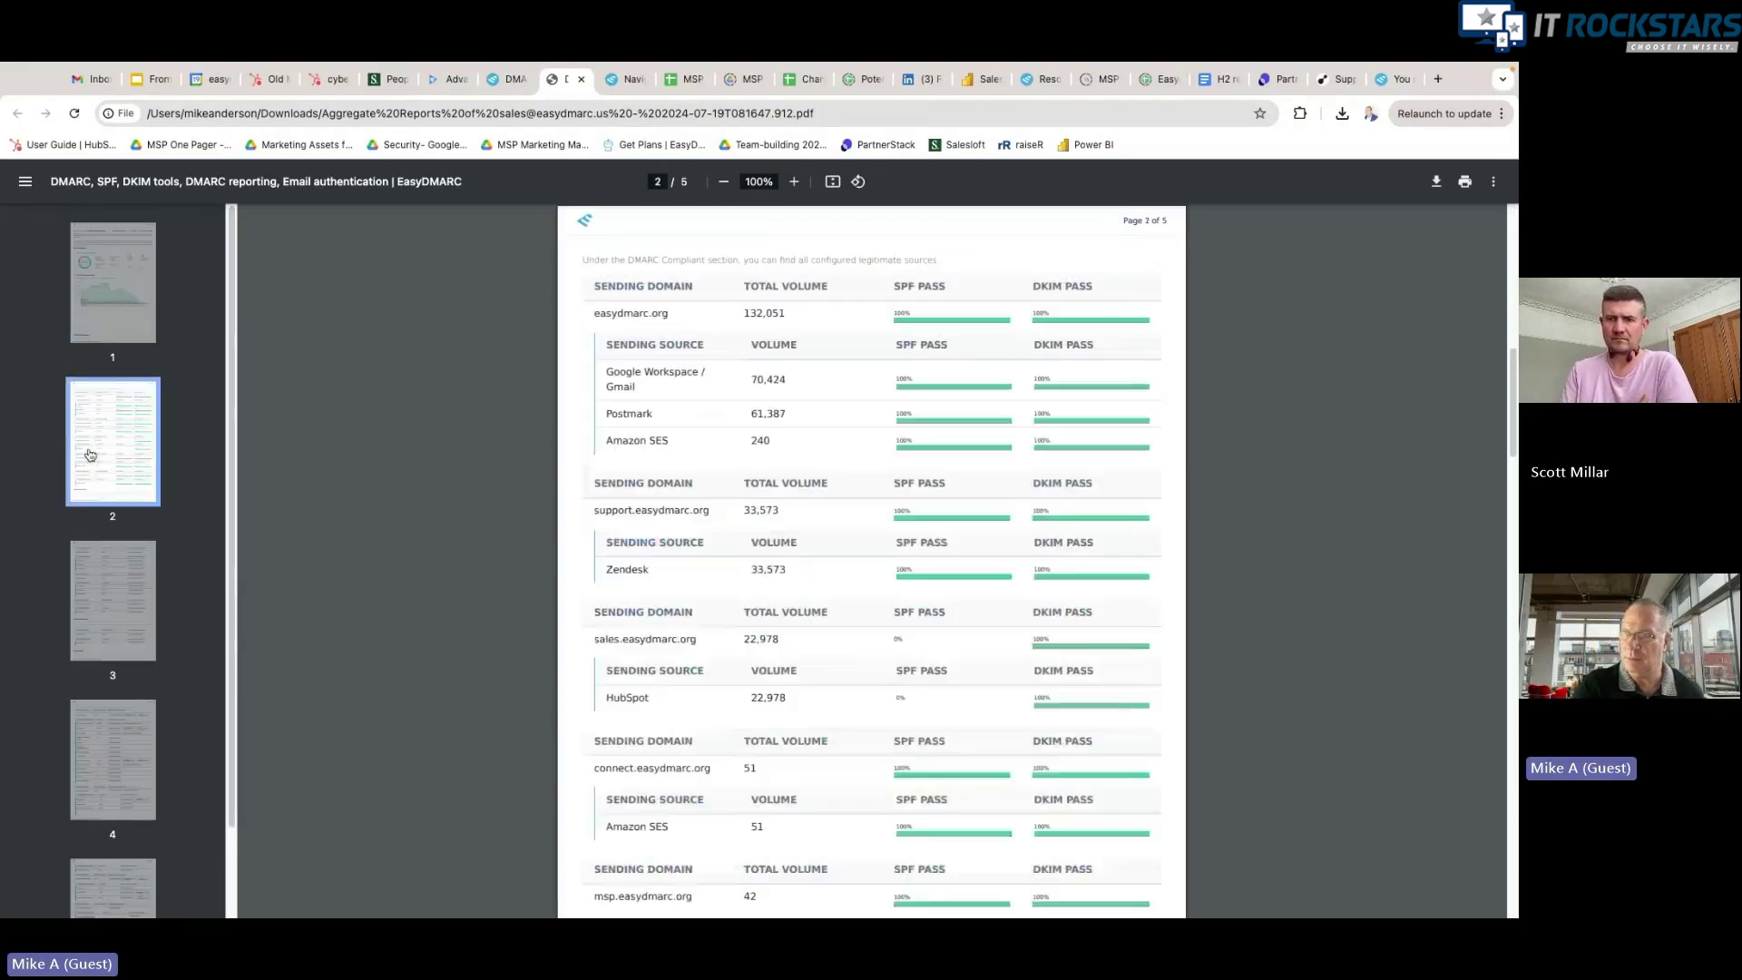
scroll(586, 282, up, 2)
drag(585, 282, 700, 287)
click(114, 615)
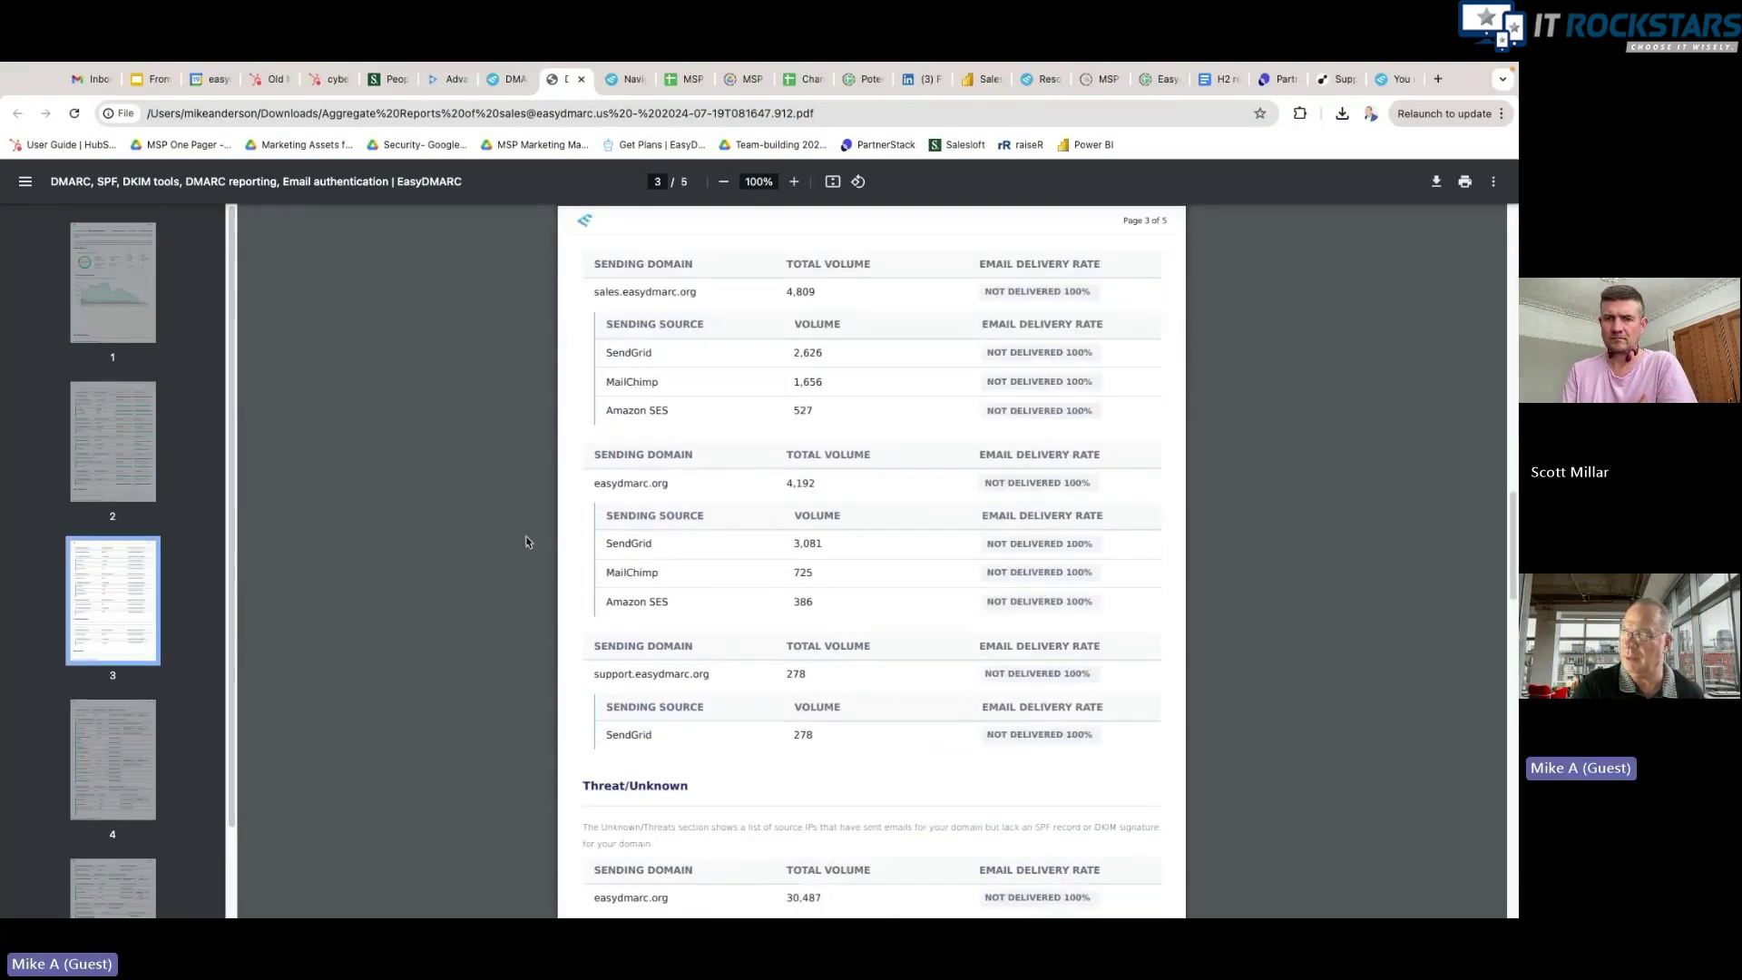
scroll(630, 510, up, 4)
drag(583, 405, 689, 408)
Step: Check page 4's Threat/Unknown section (30,487 unknown messages), then close the PDF
click(113, 760)
scroll(606, 295, up, 1)
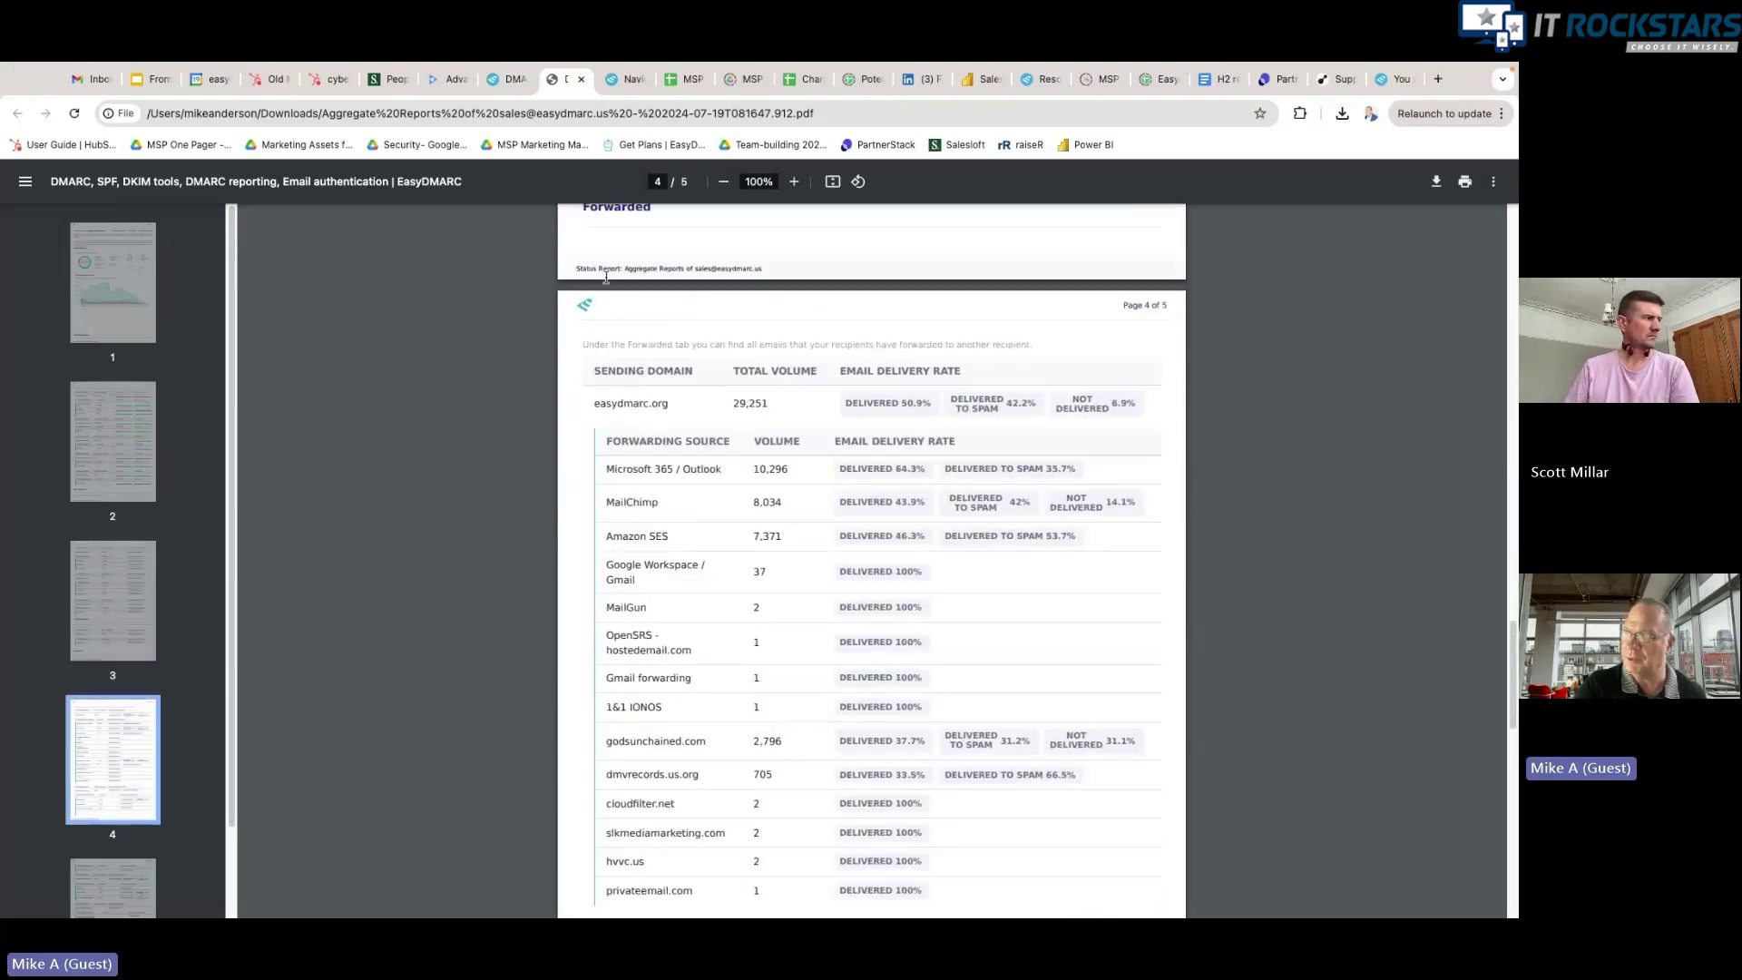
scroll(606, 295, up, 5)
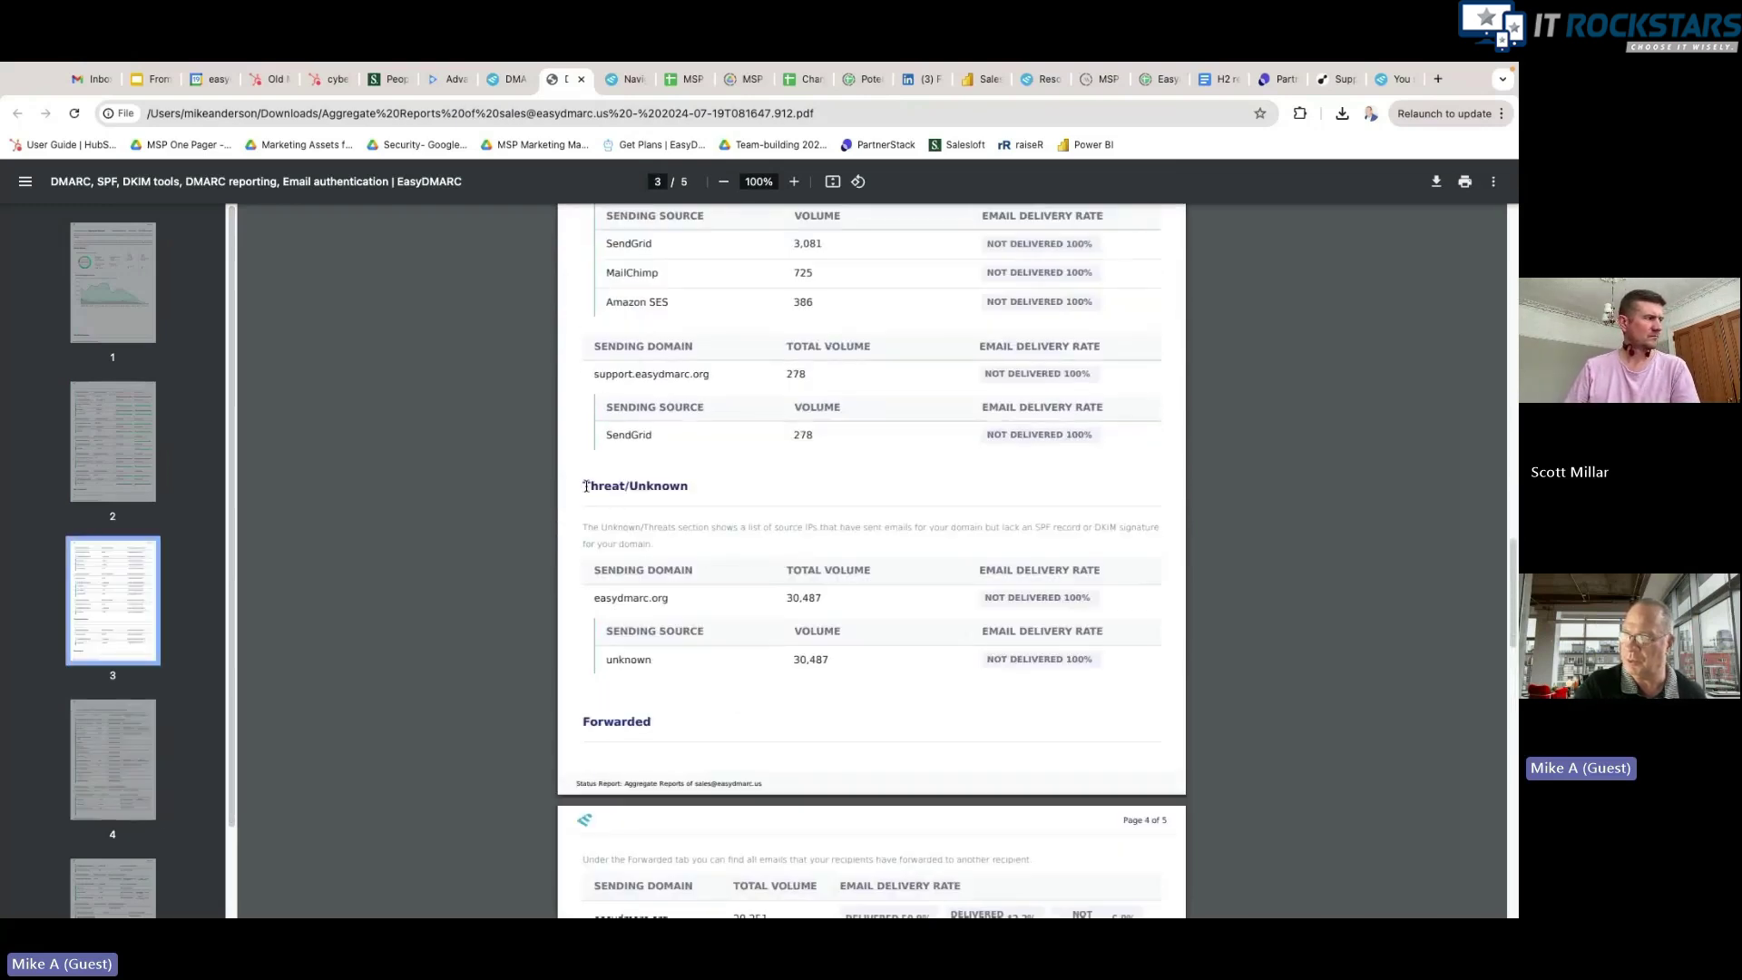
drag(582, 487, 718, 488)
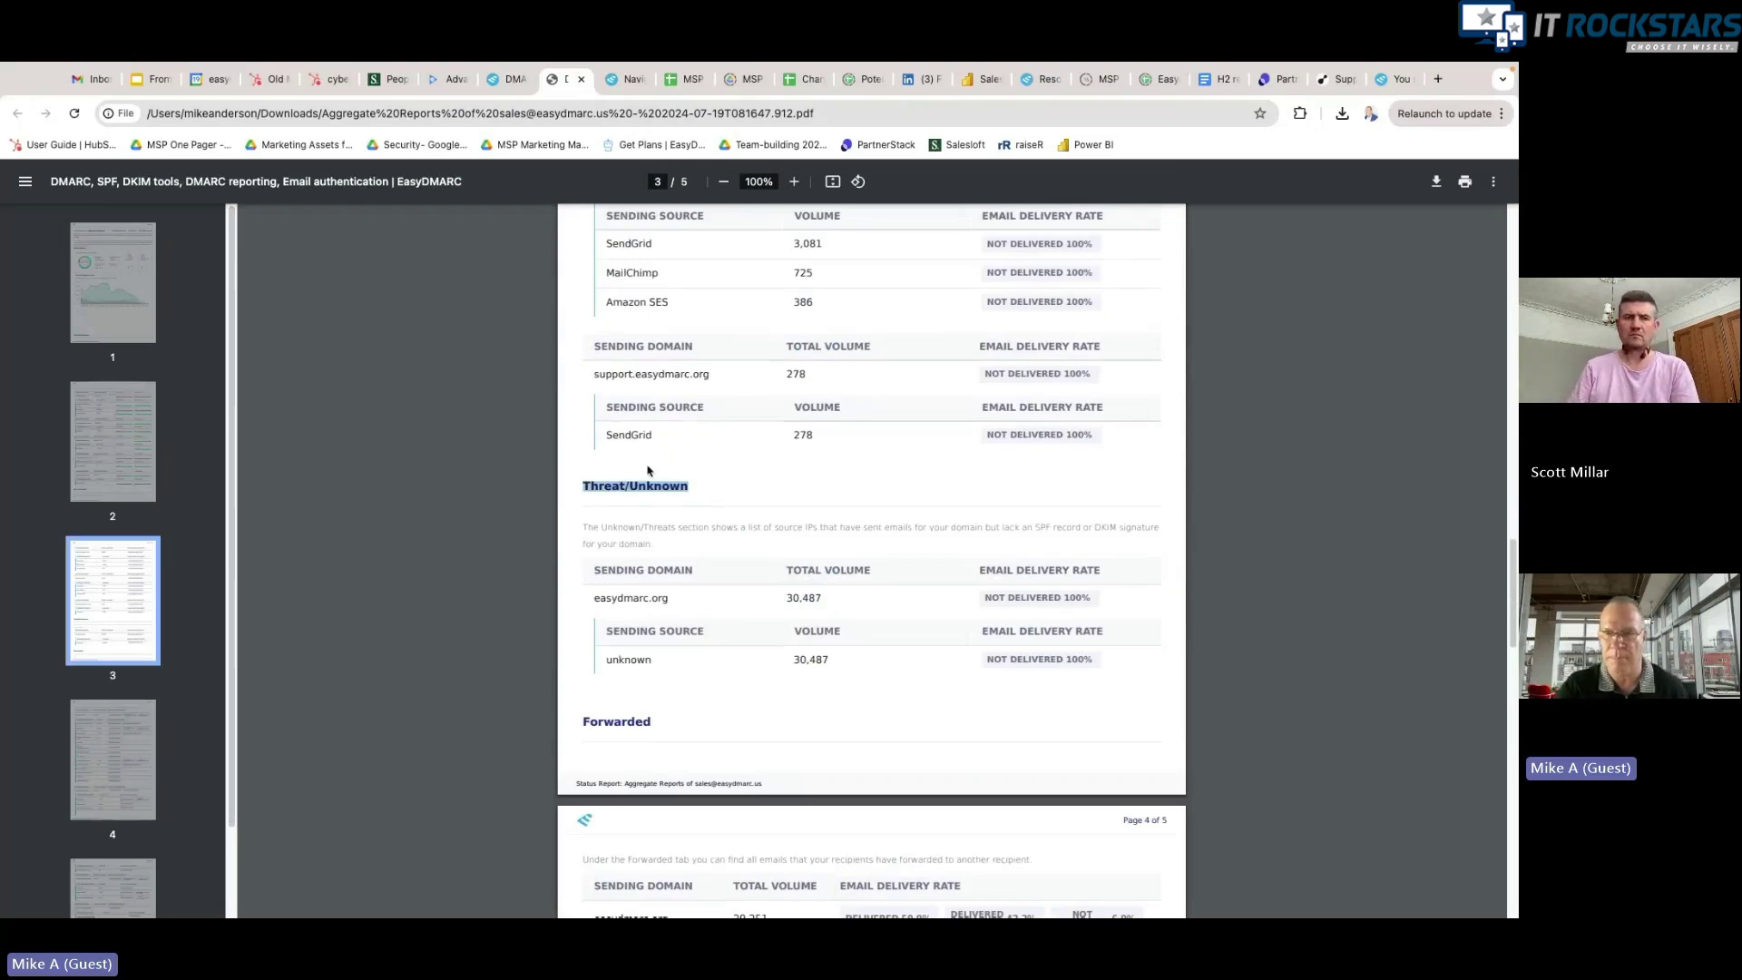
click(581, 79)
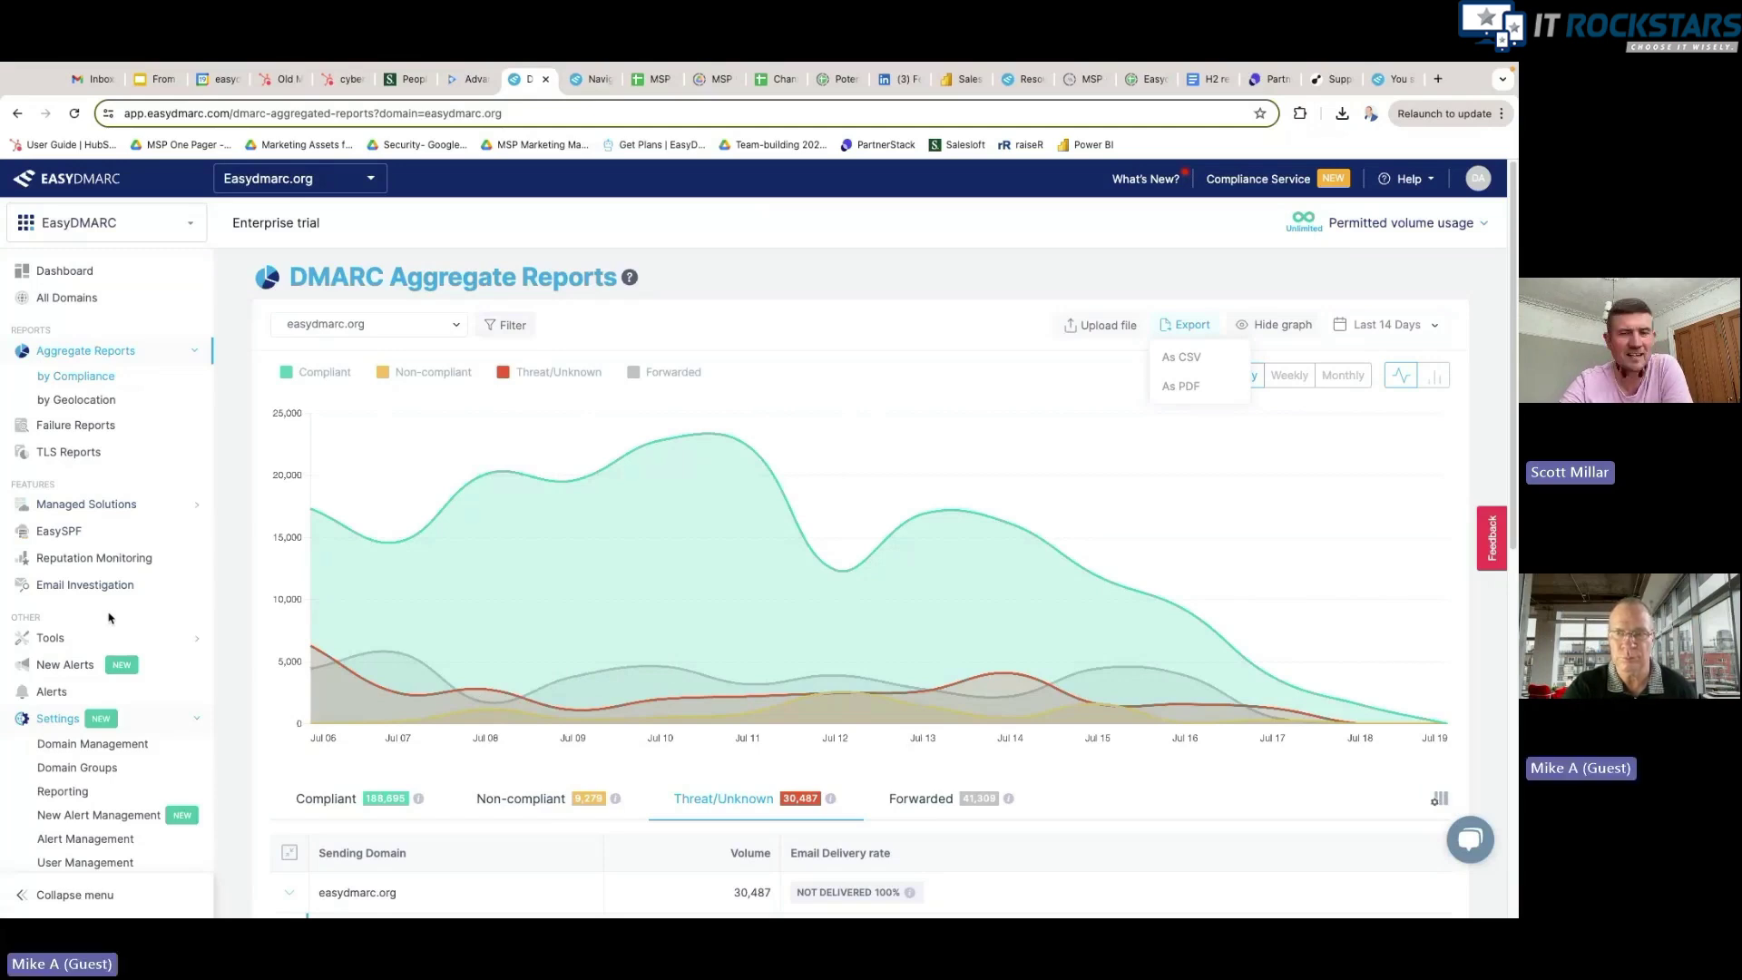
Step: Switch to EasySender's Manual Verification page with the 574-email list, then reopen the product list
click(107, 222)
click(119, 352)
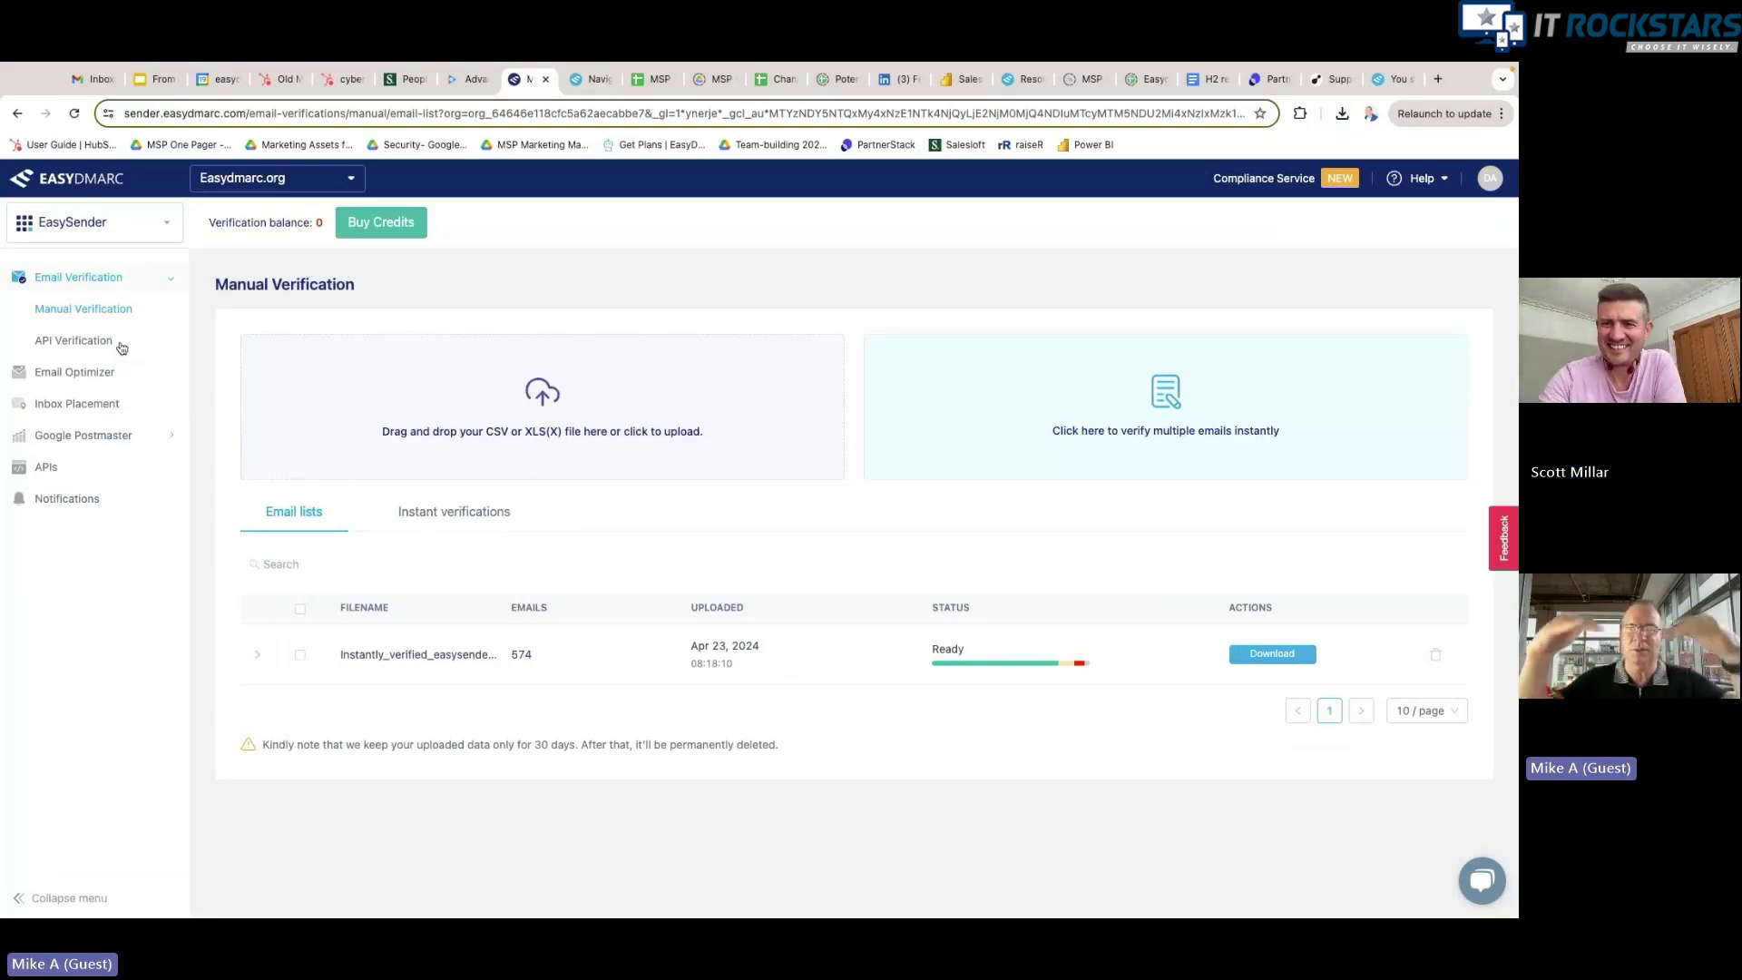
click(161, 227)
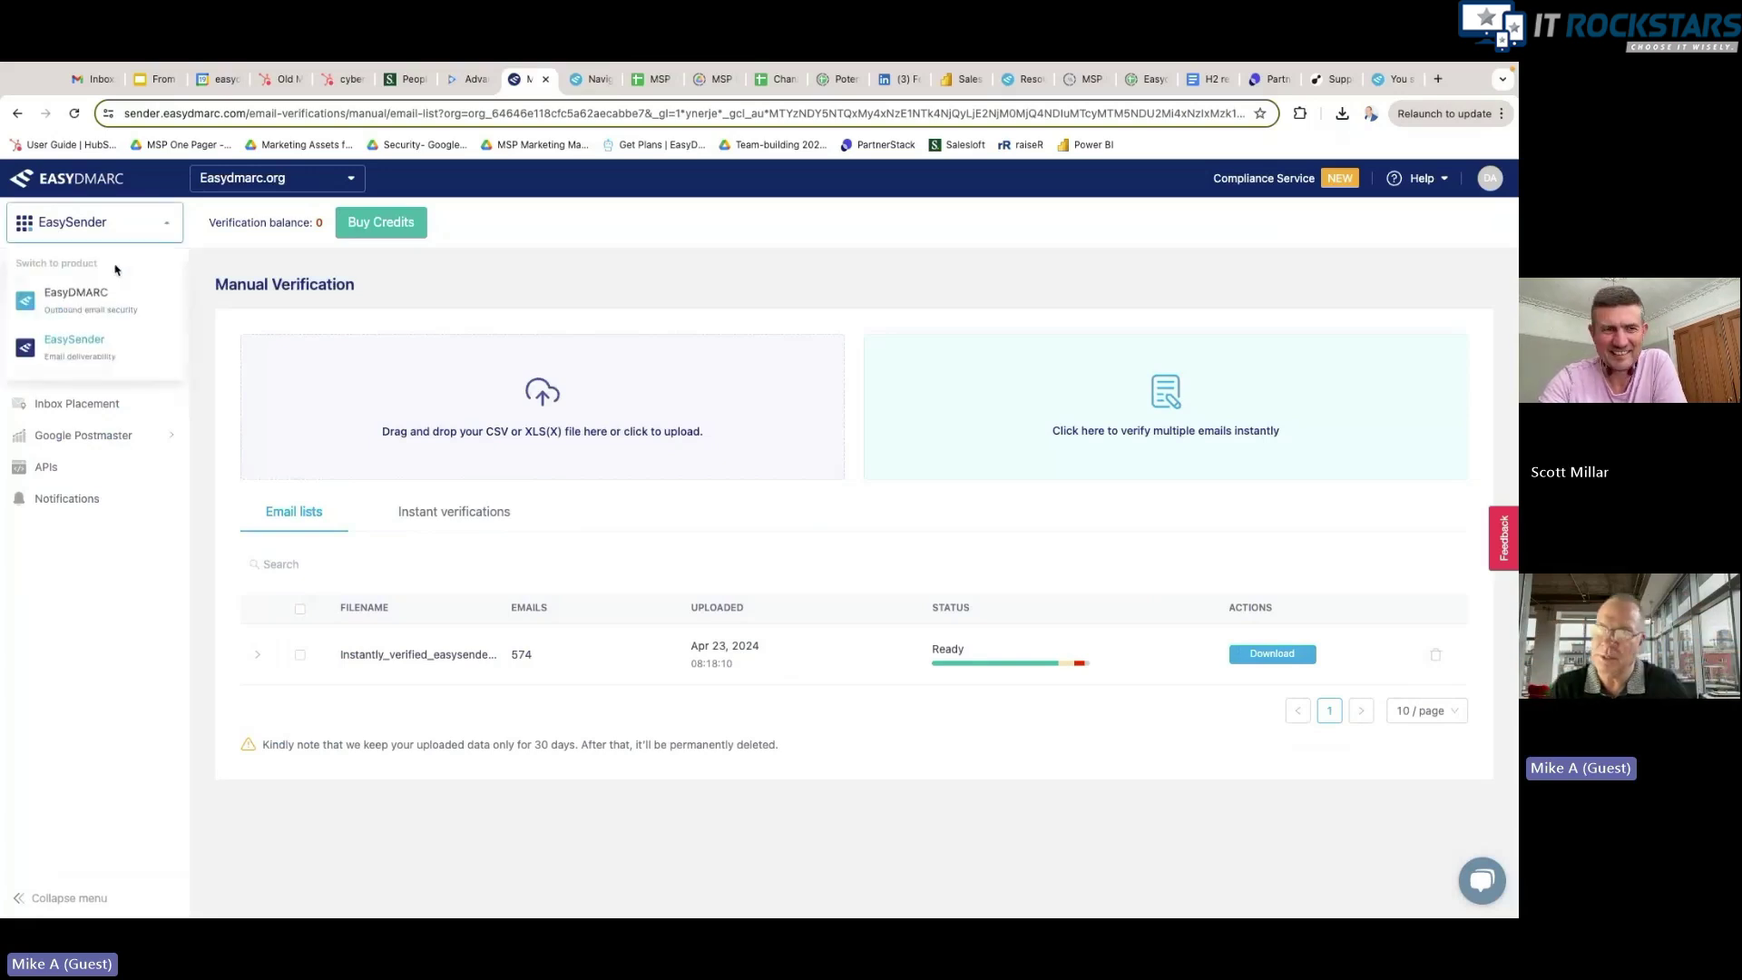
Step: Choose EasyDMARC in the product switcher to load the 10-domain dashboard
click(115, 293)
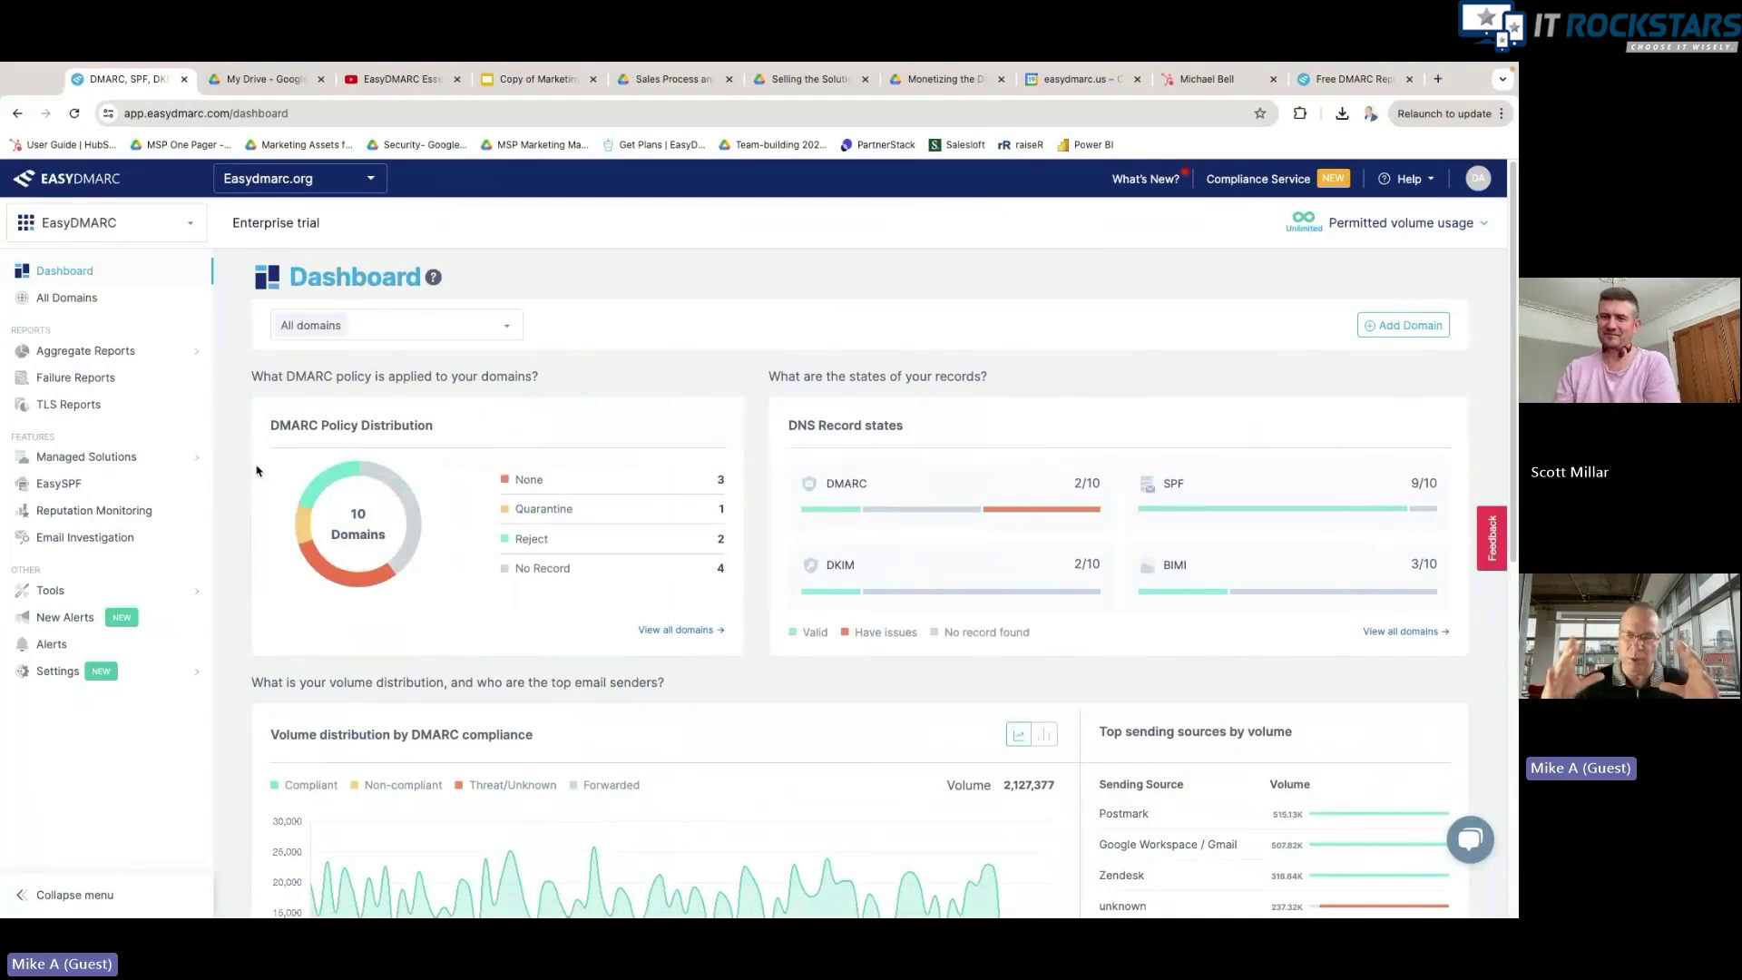
click(435, 282)
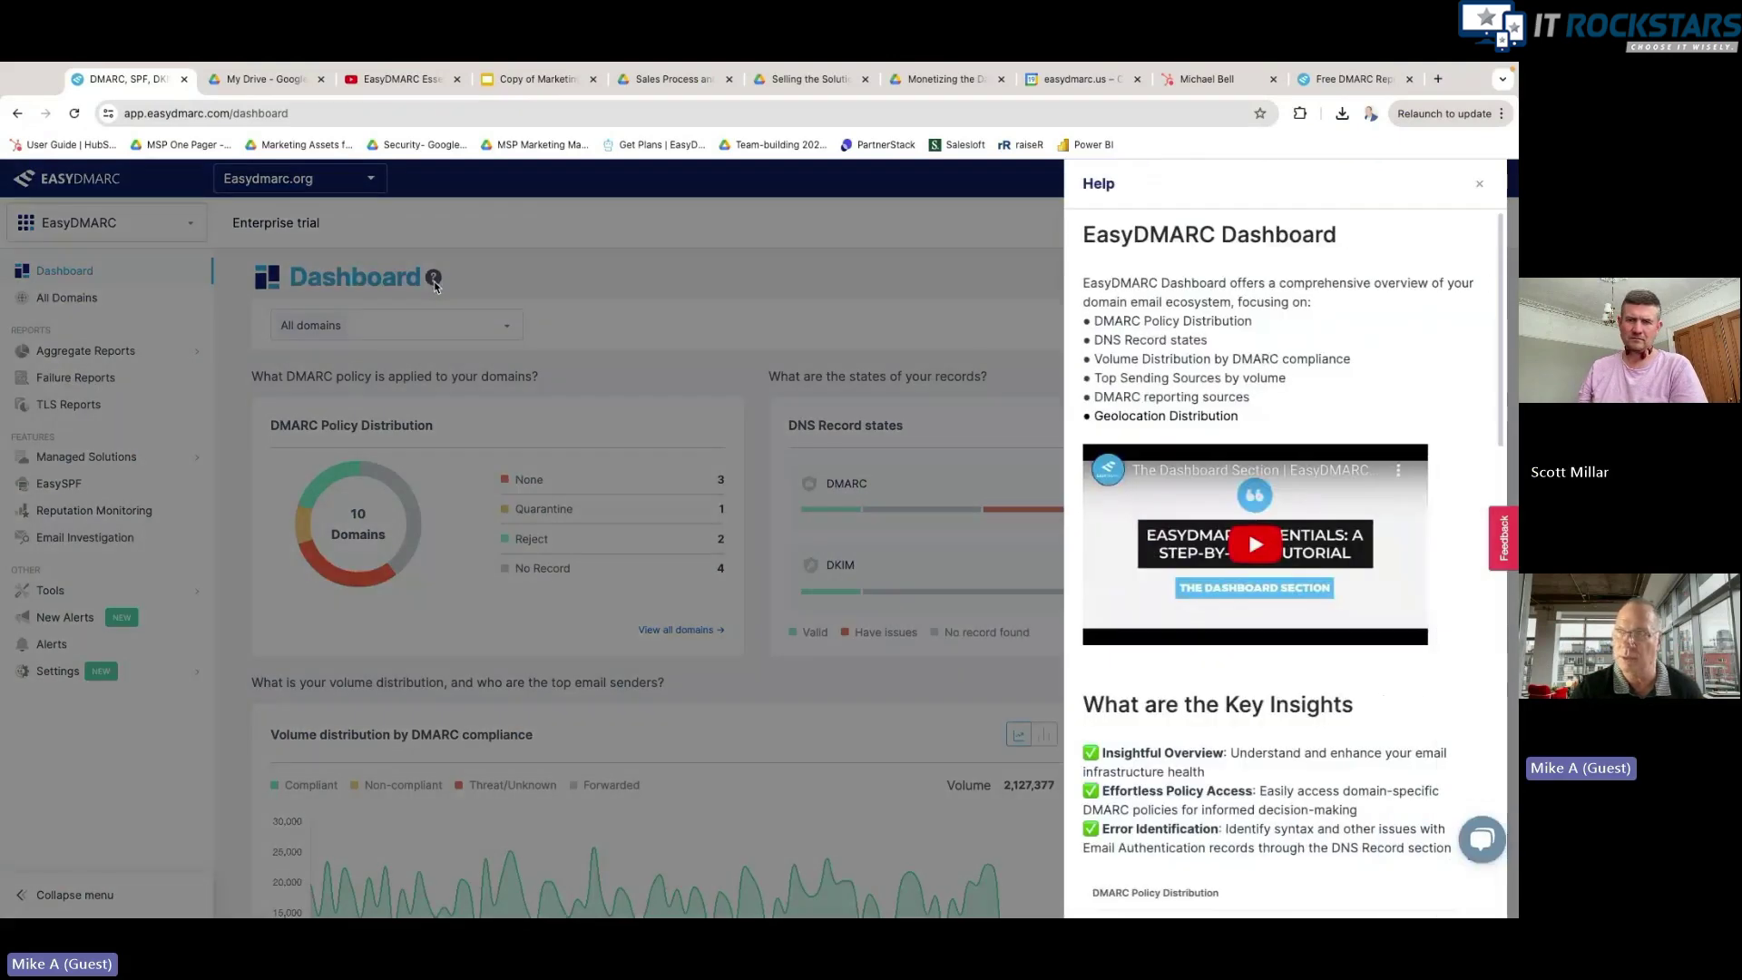
click(435, 284)
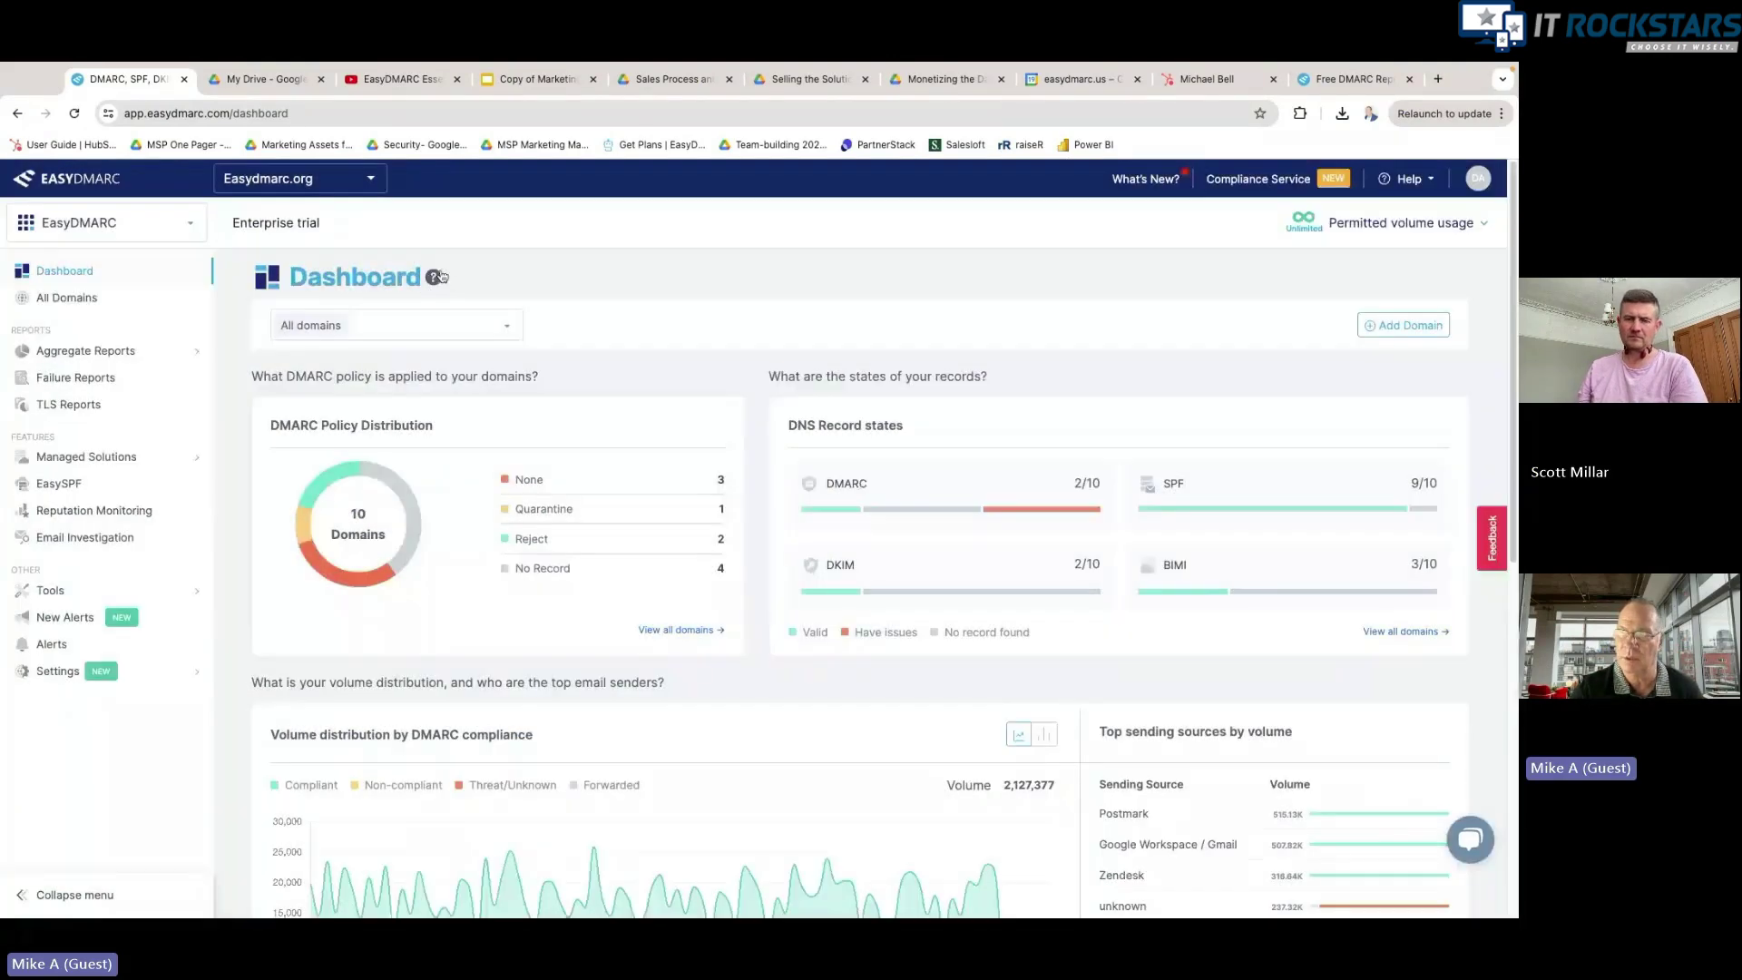
click(440, 278)
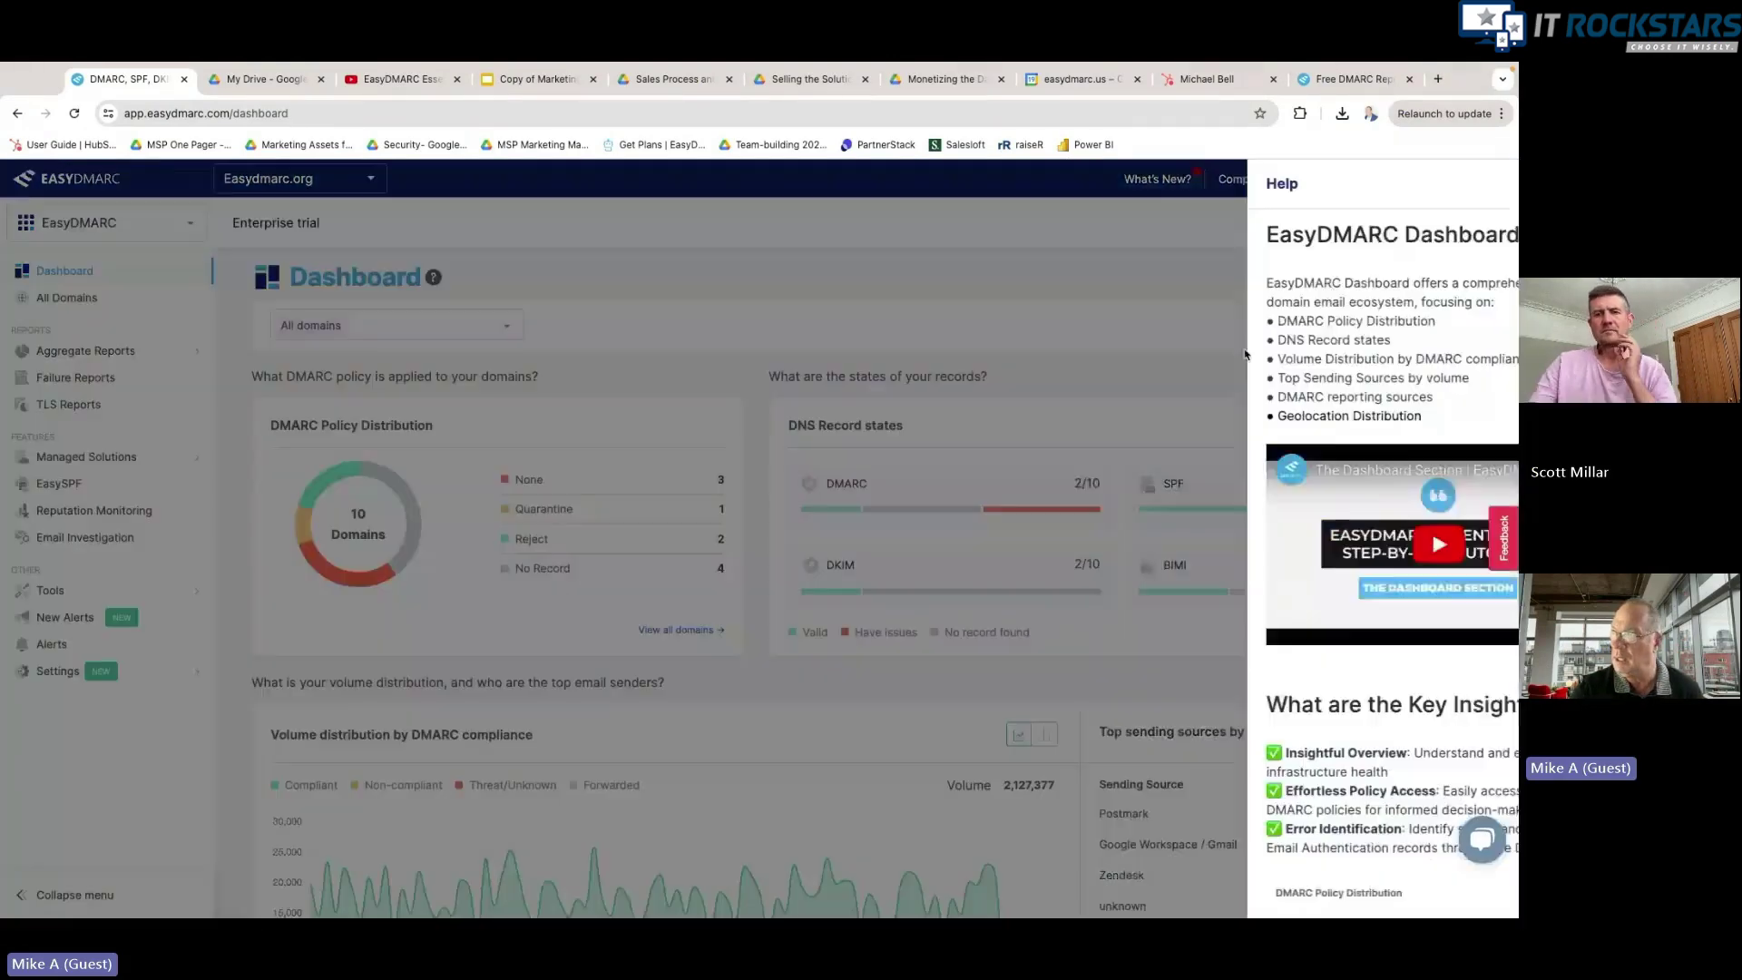
drag(1169, 283, 1186, 374)
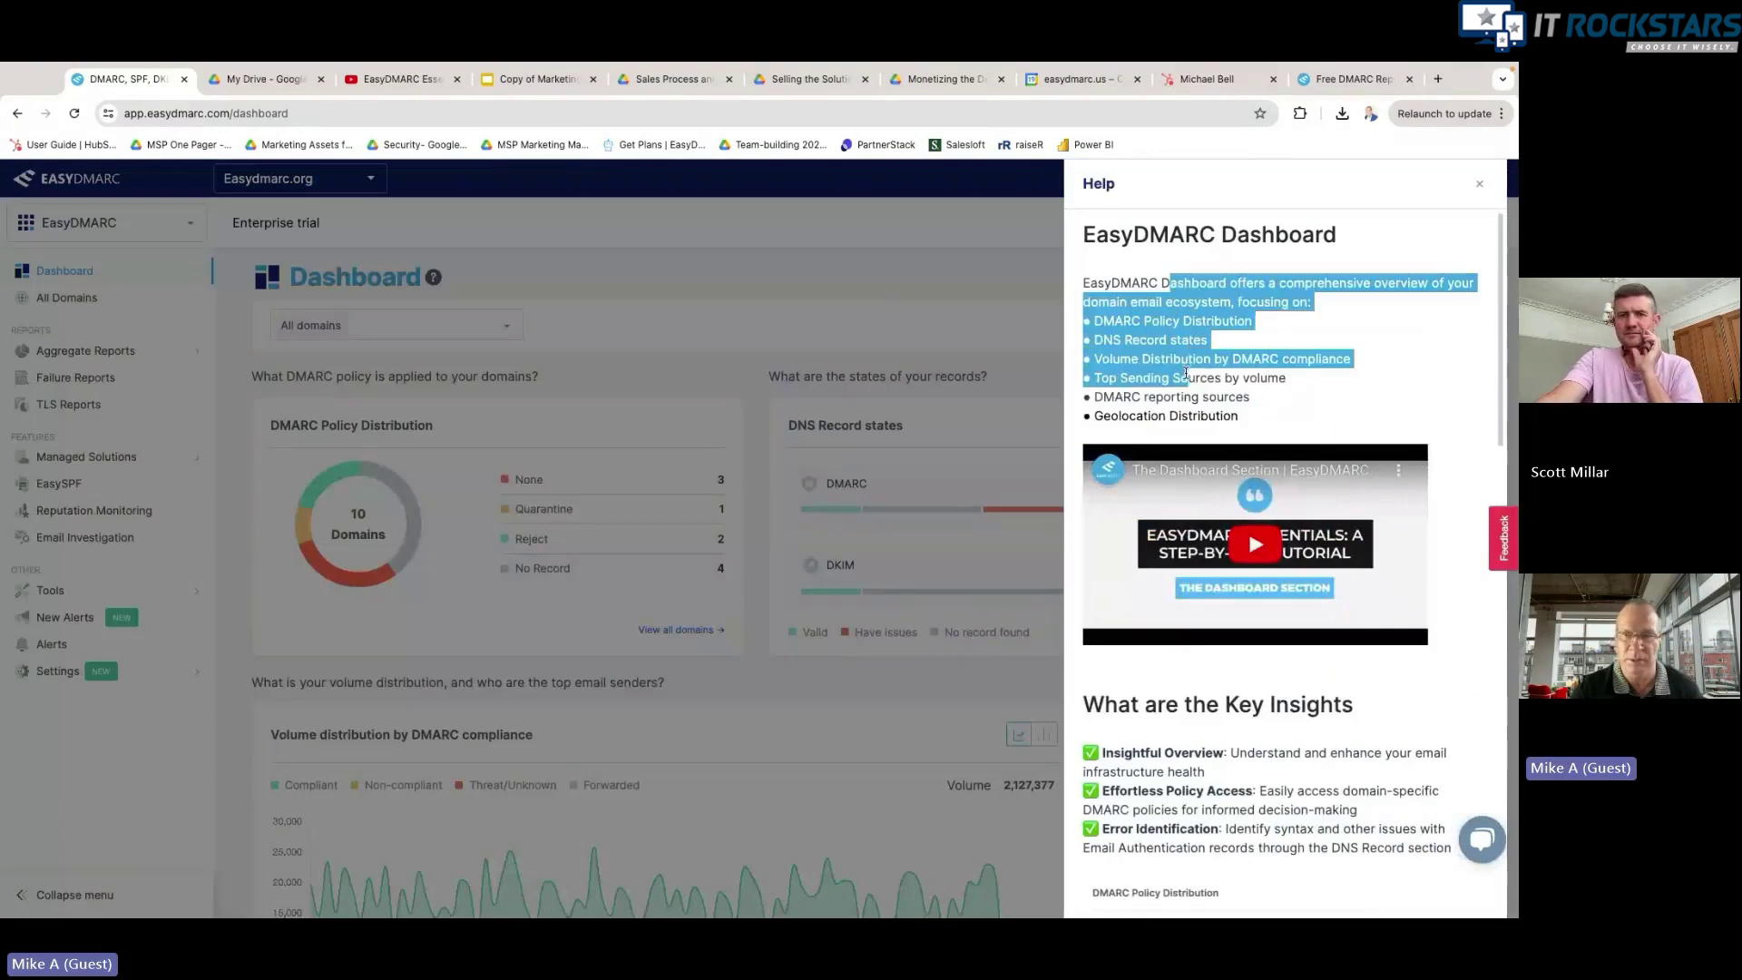
click(1186, 373)
scroll(1196, 300, down, 3)
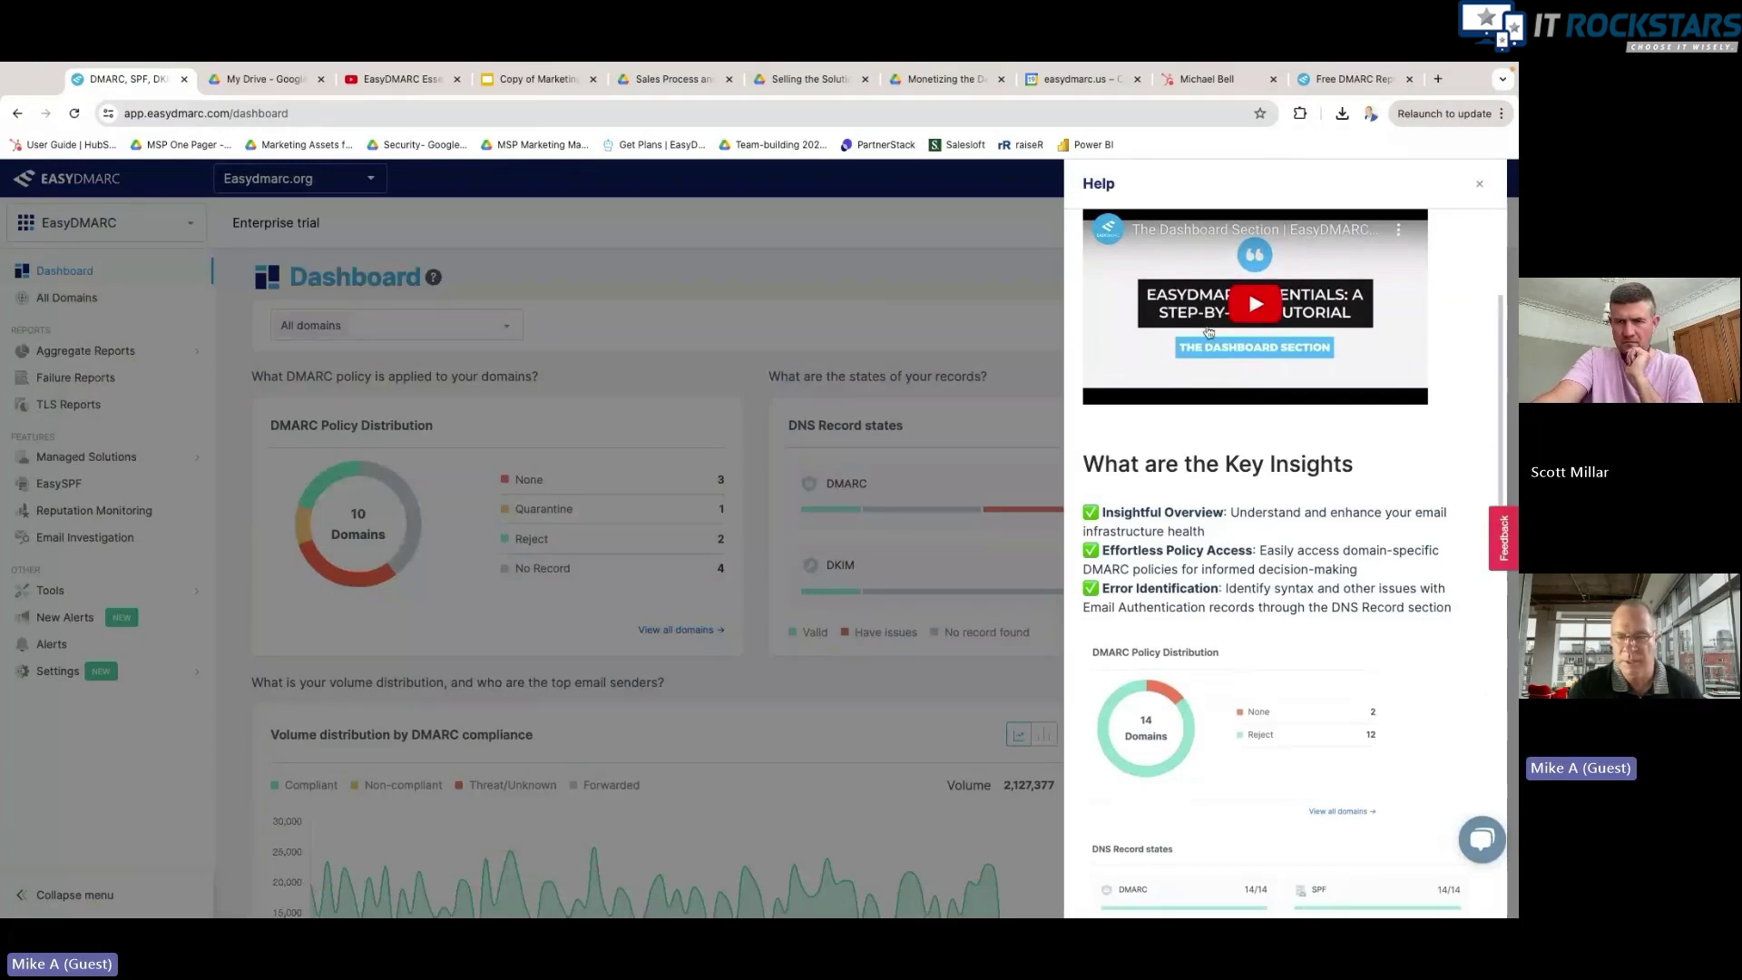
scroll(1208, 332, down, 3)
scroll(1197, 360, down, 10)
click(1158, 802)
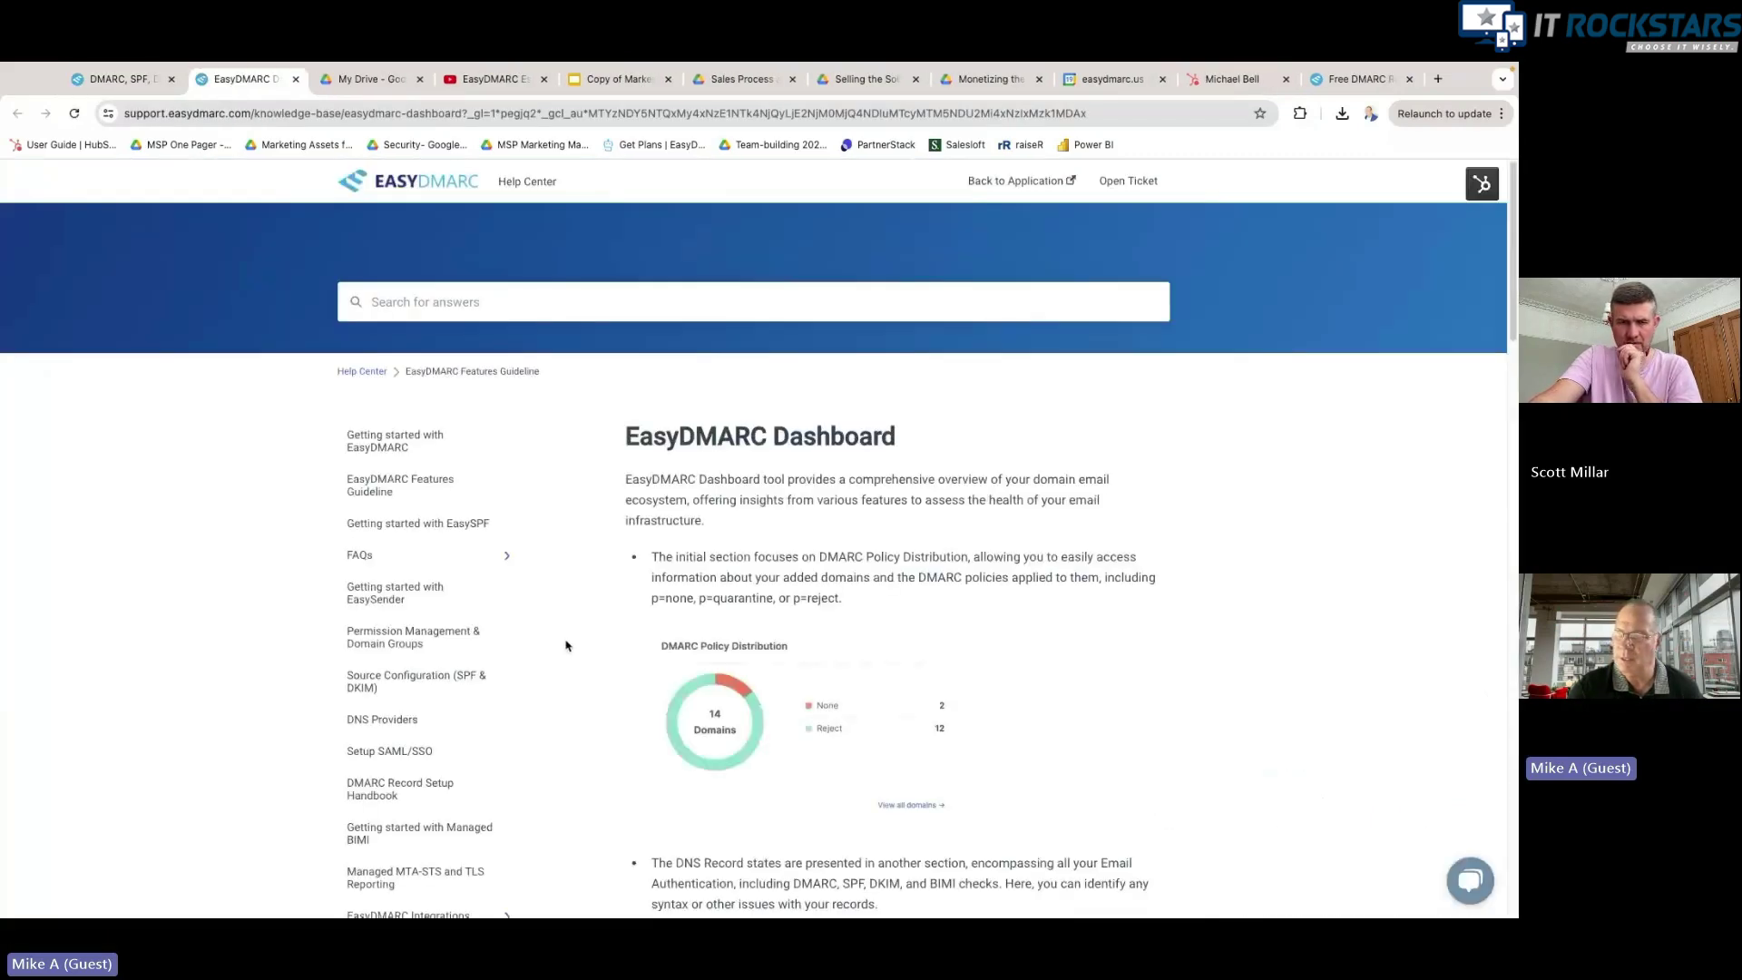
scroll(565, 645, down, 4)
scroll(480, 436, up, 4)
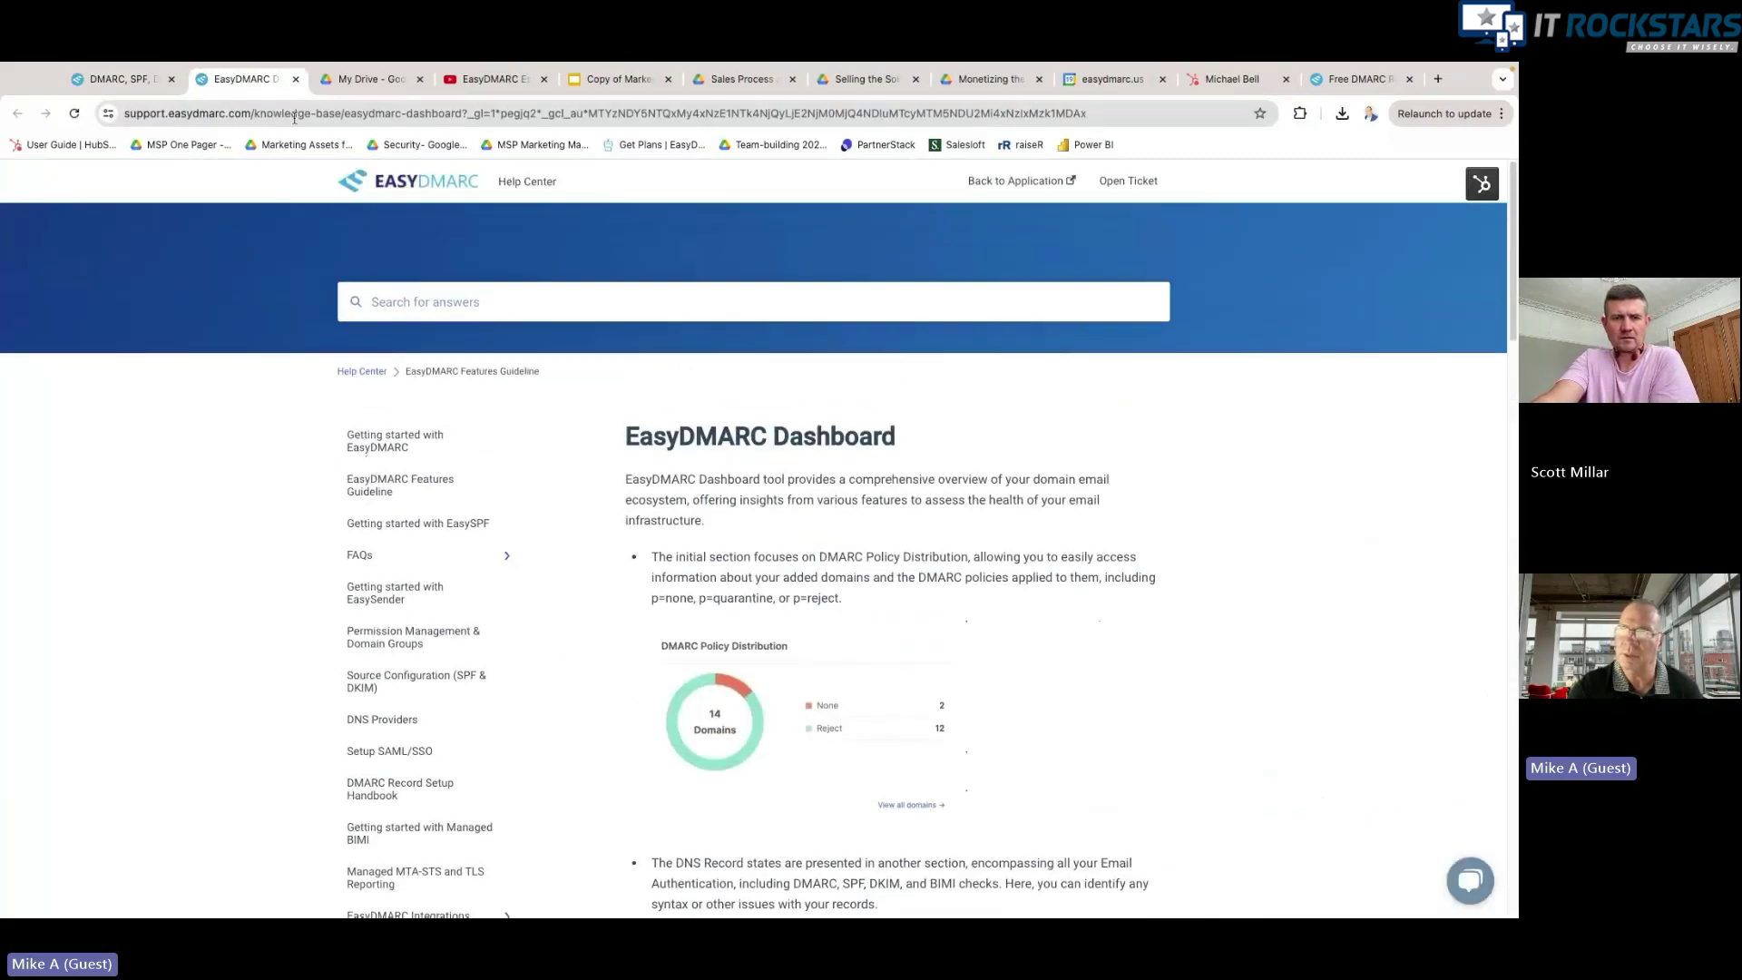
click(297, 80)
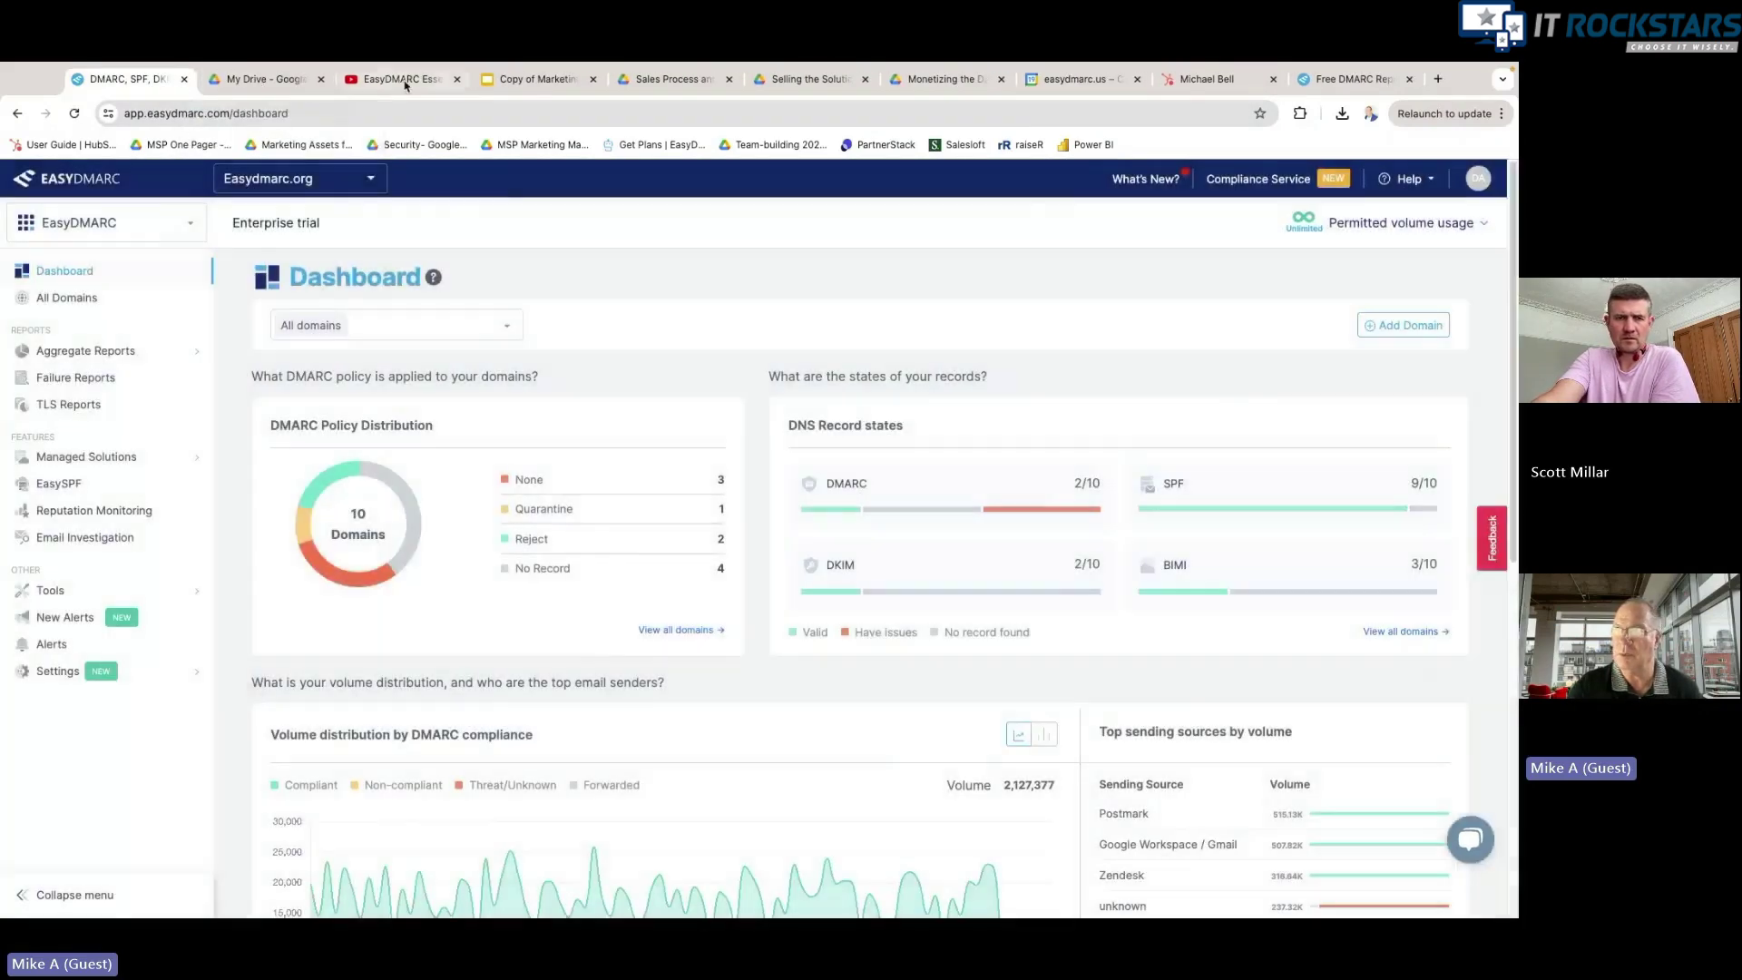
click(399, 79)
scroll(733, 417, up, 8)
scroll(728, 422, down, 8)
click(272, 79)
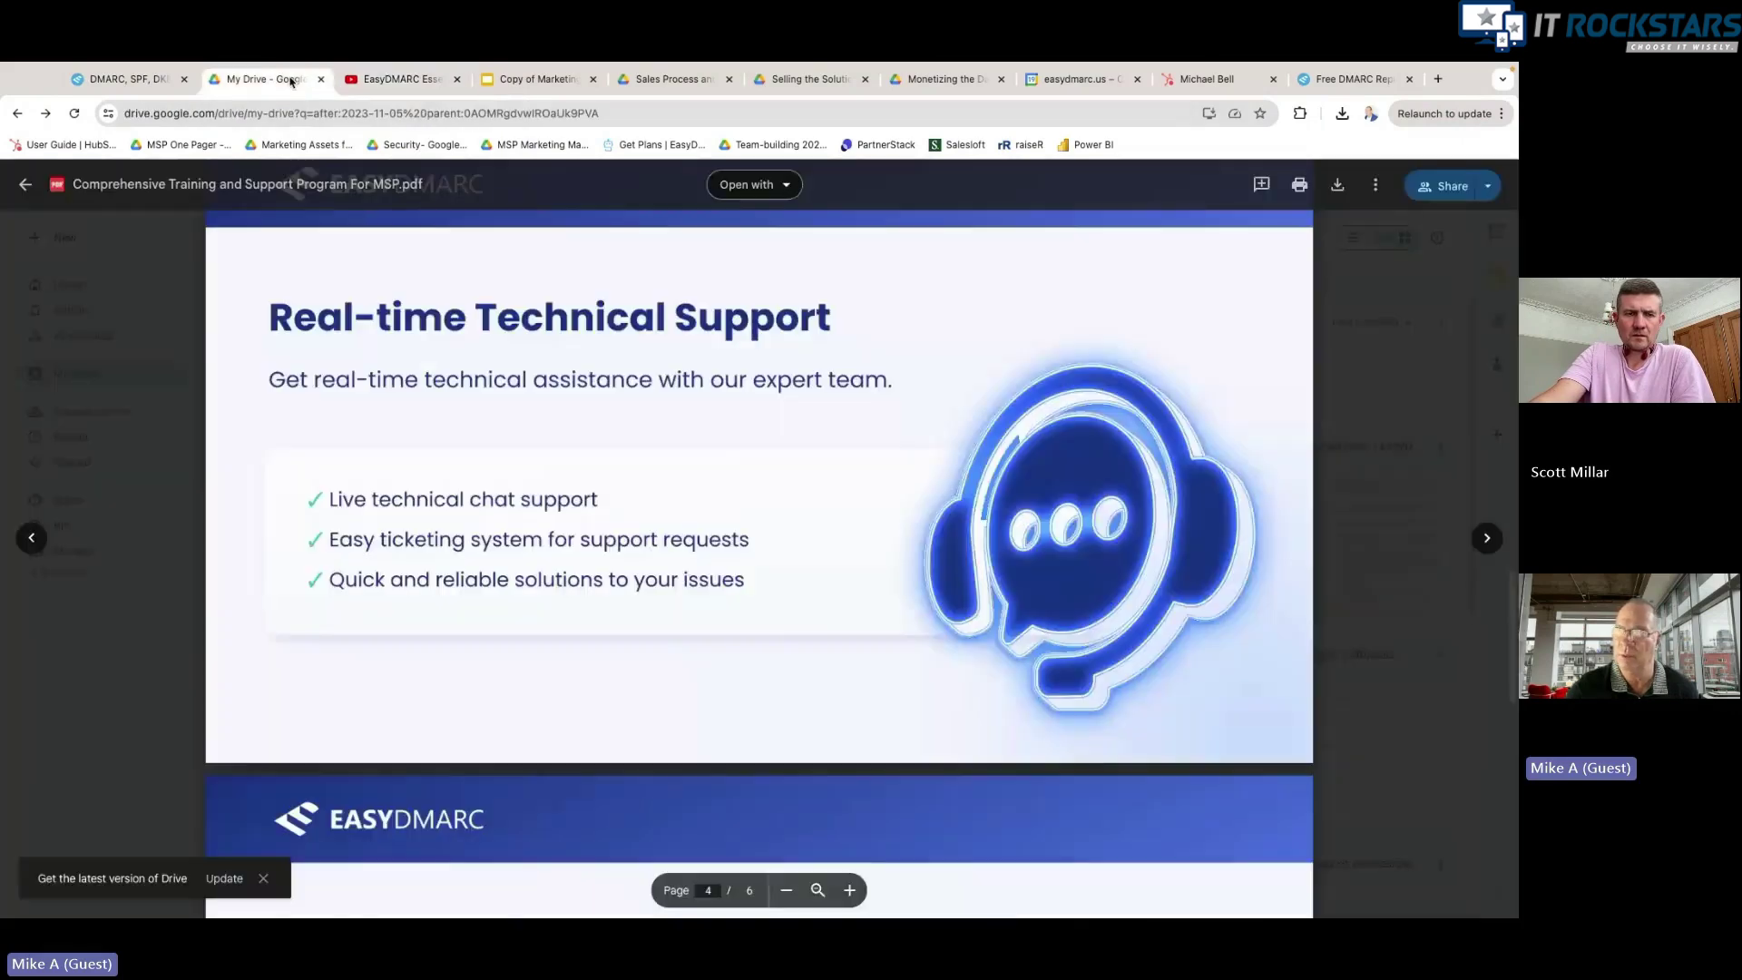
scroll(500, 410, up, 15)
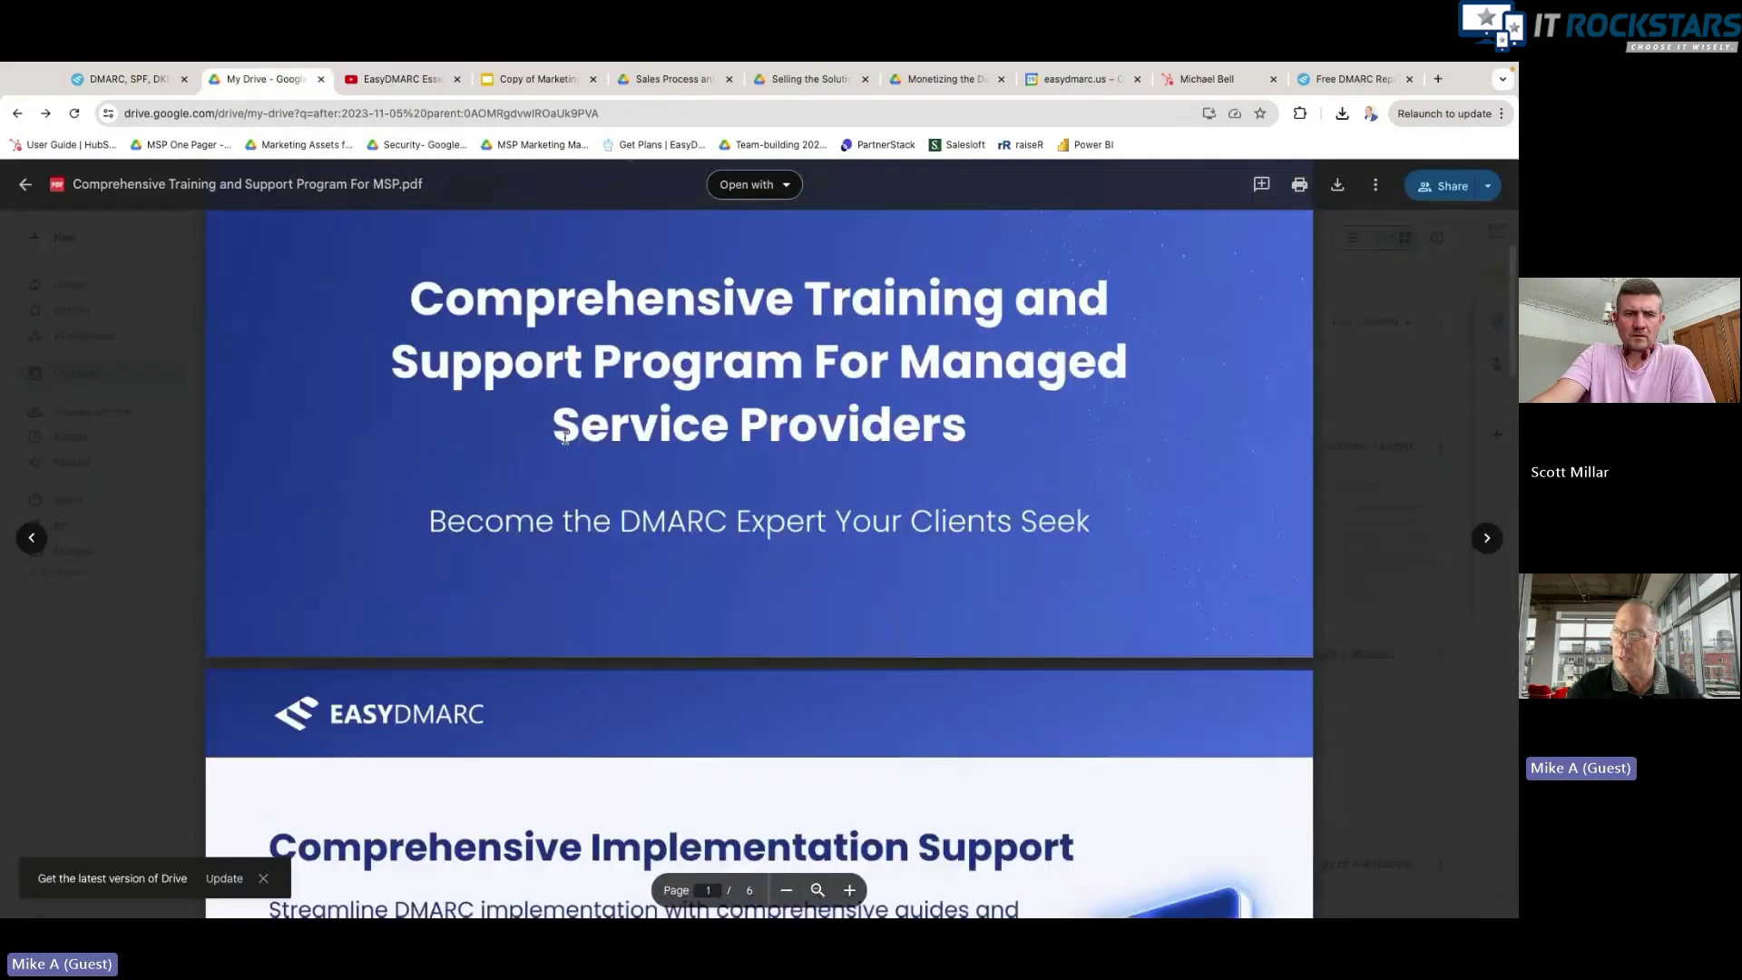
scroll(565, 438, down, 8)
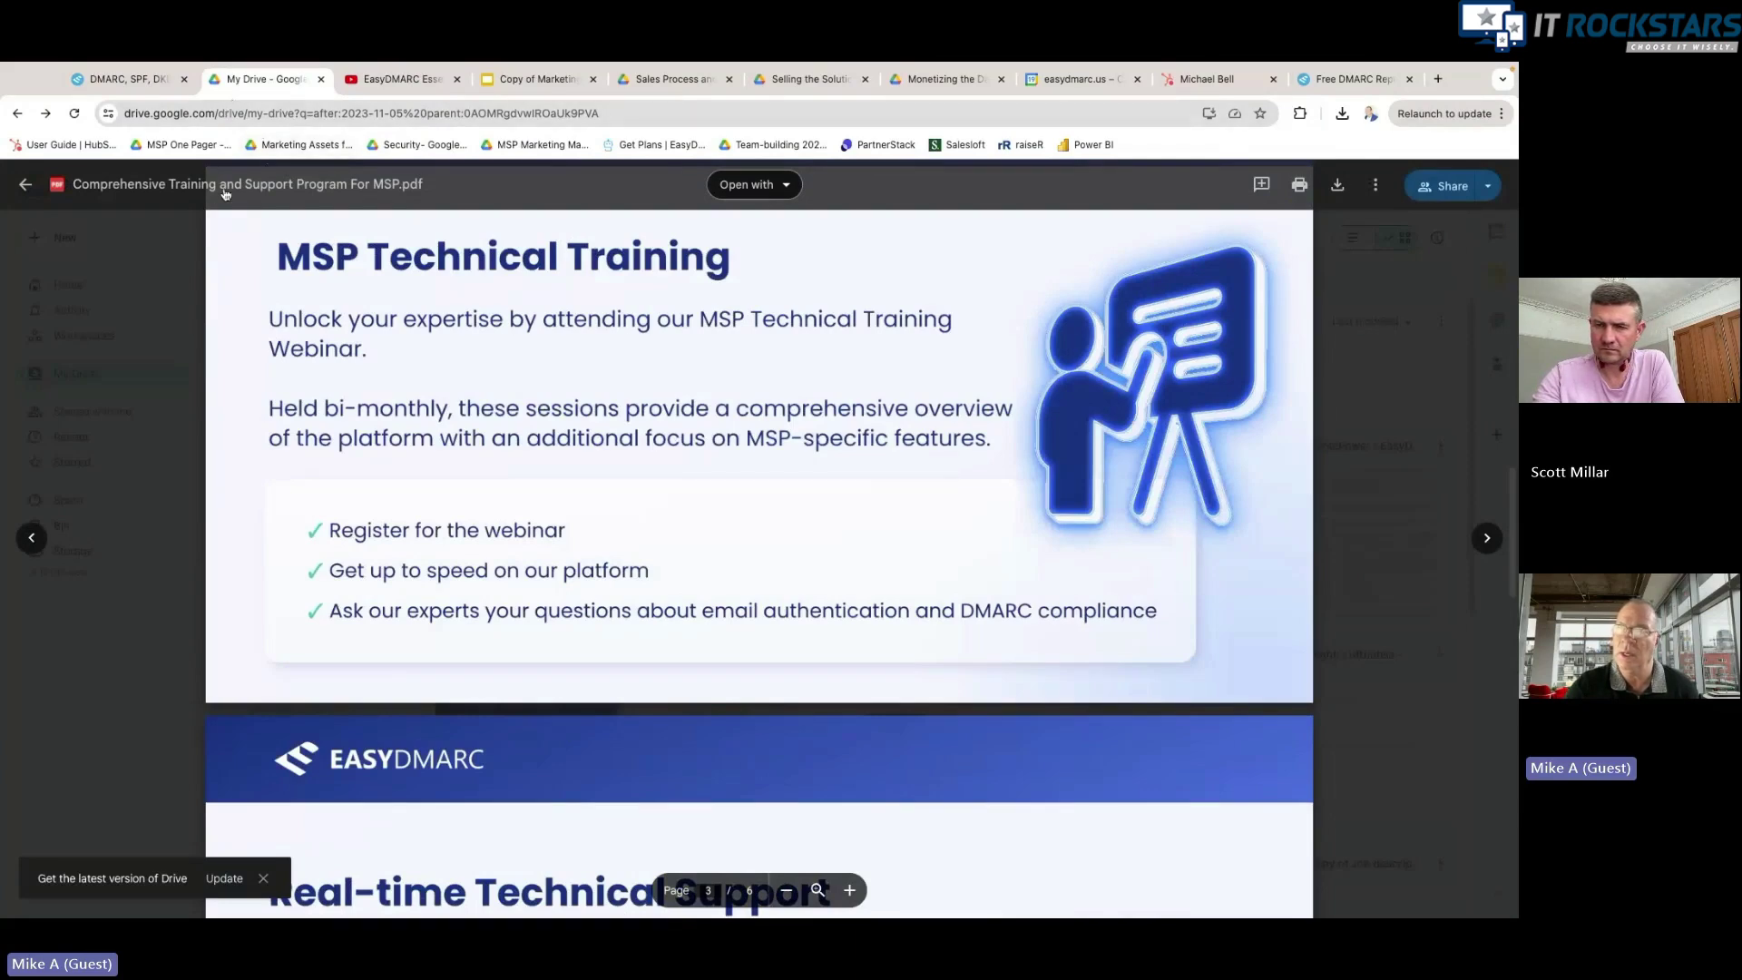
scroll(334, 320, down, 2)
scroll(334, 319, down, 2)
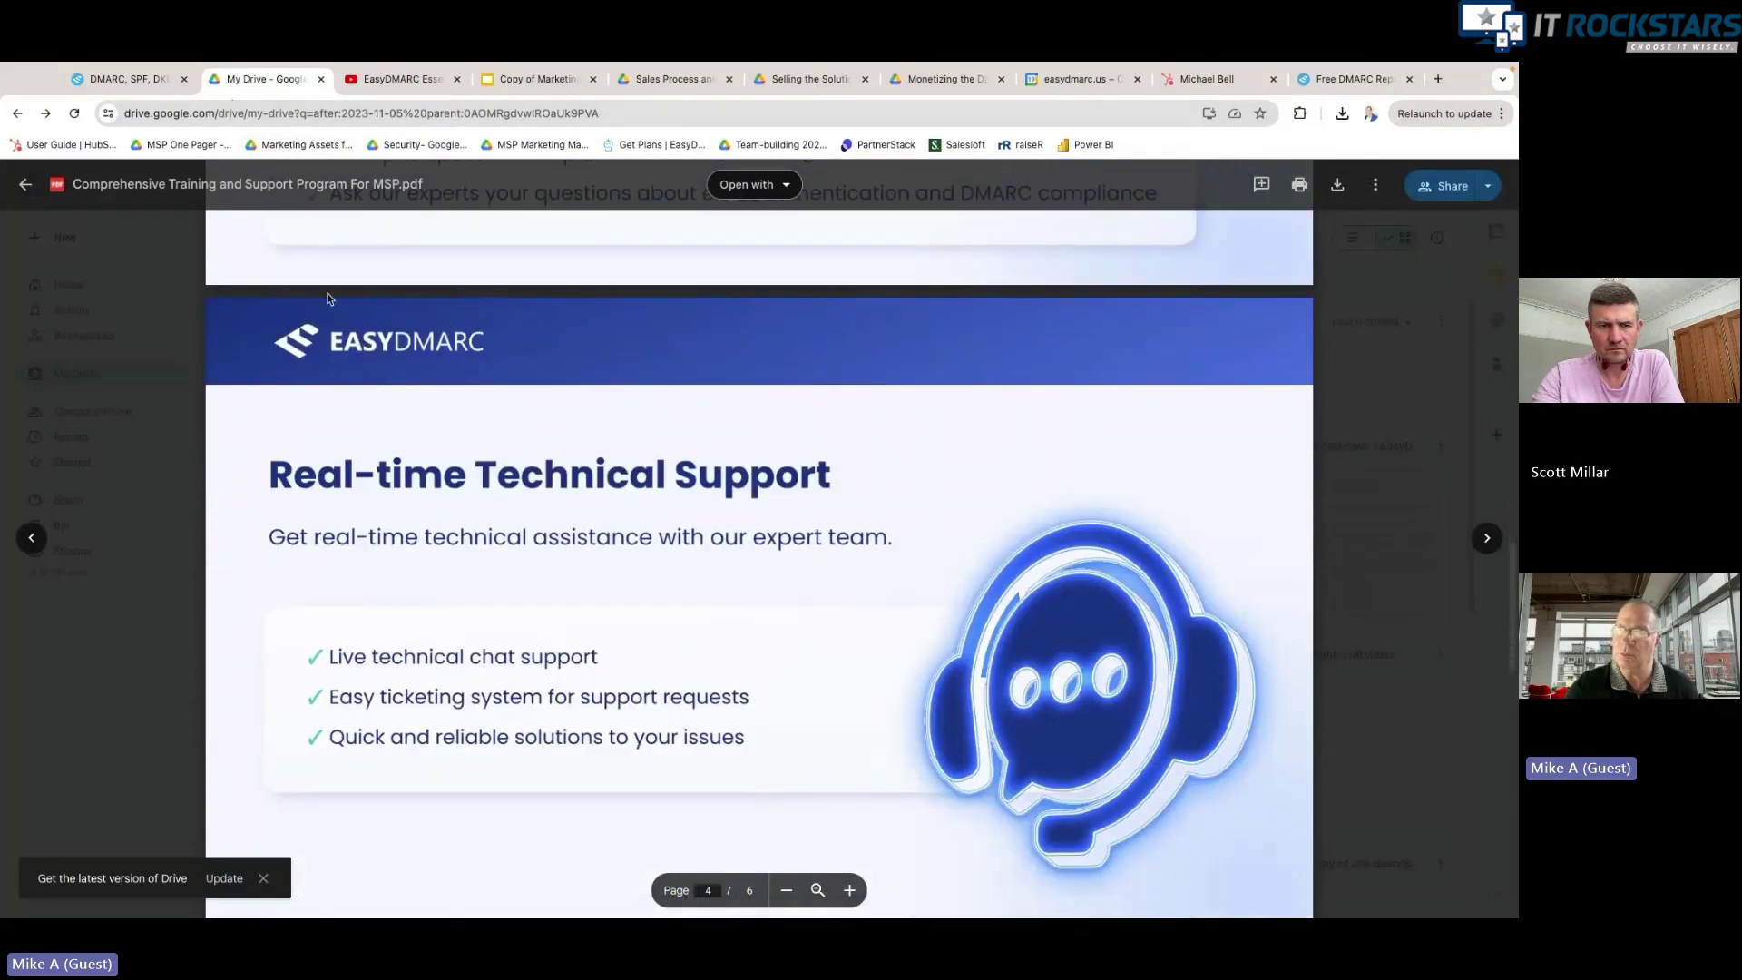
click(139, 91)
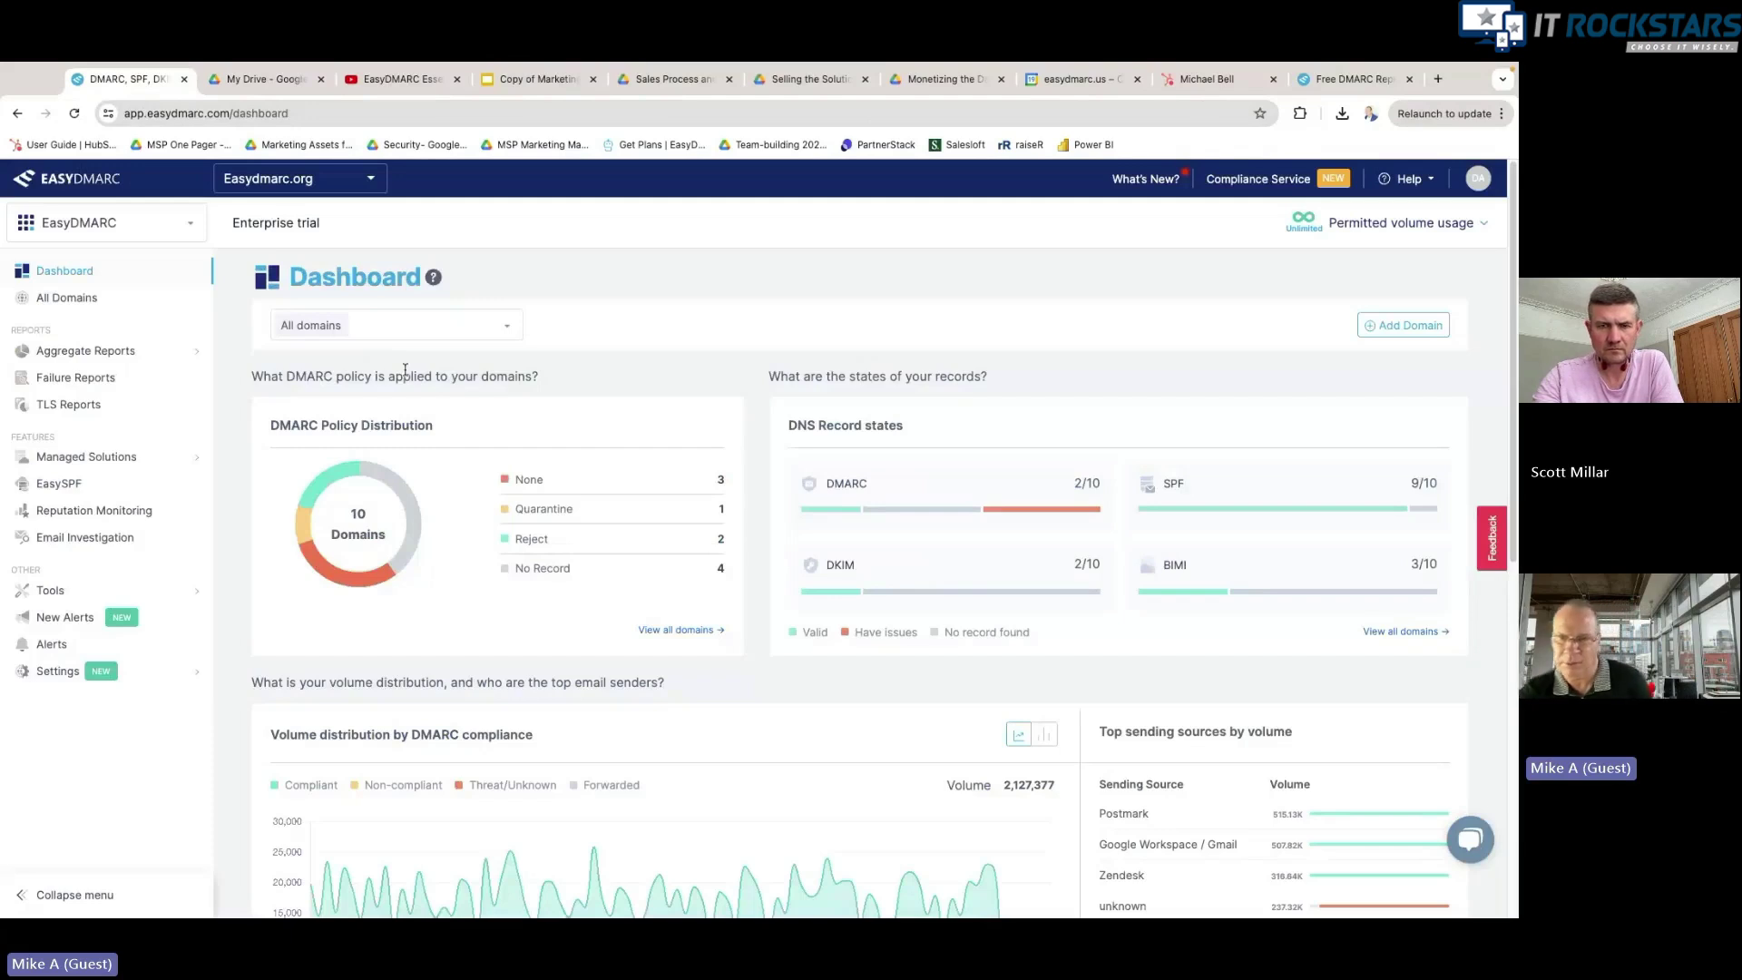
Step: Start a 'Chat with us' support chat from the Help menu
click(1412, 181)
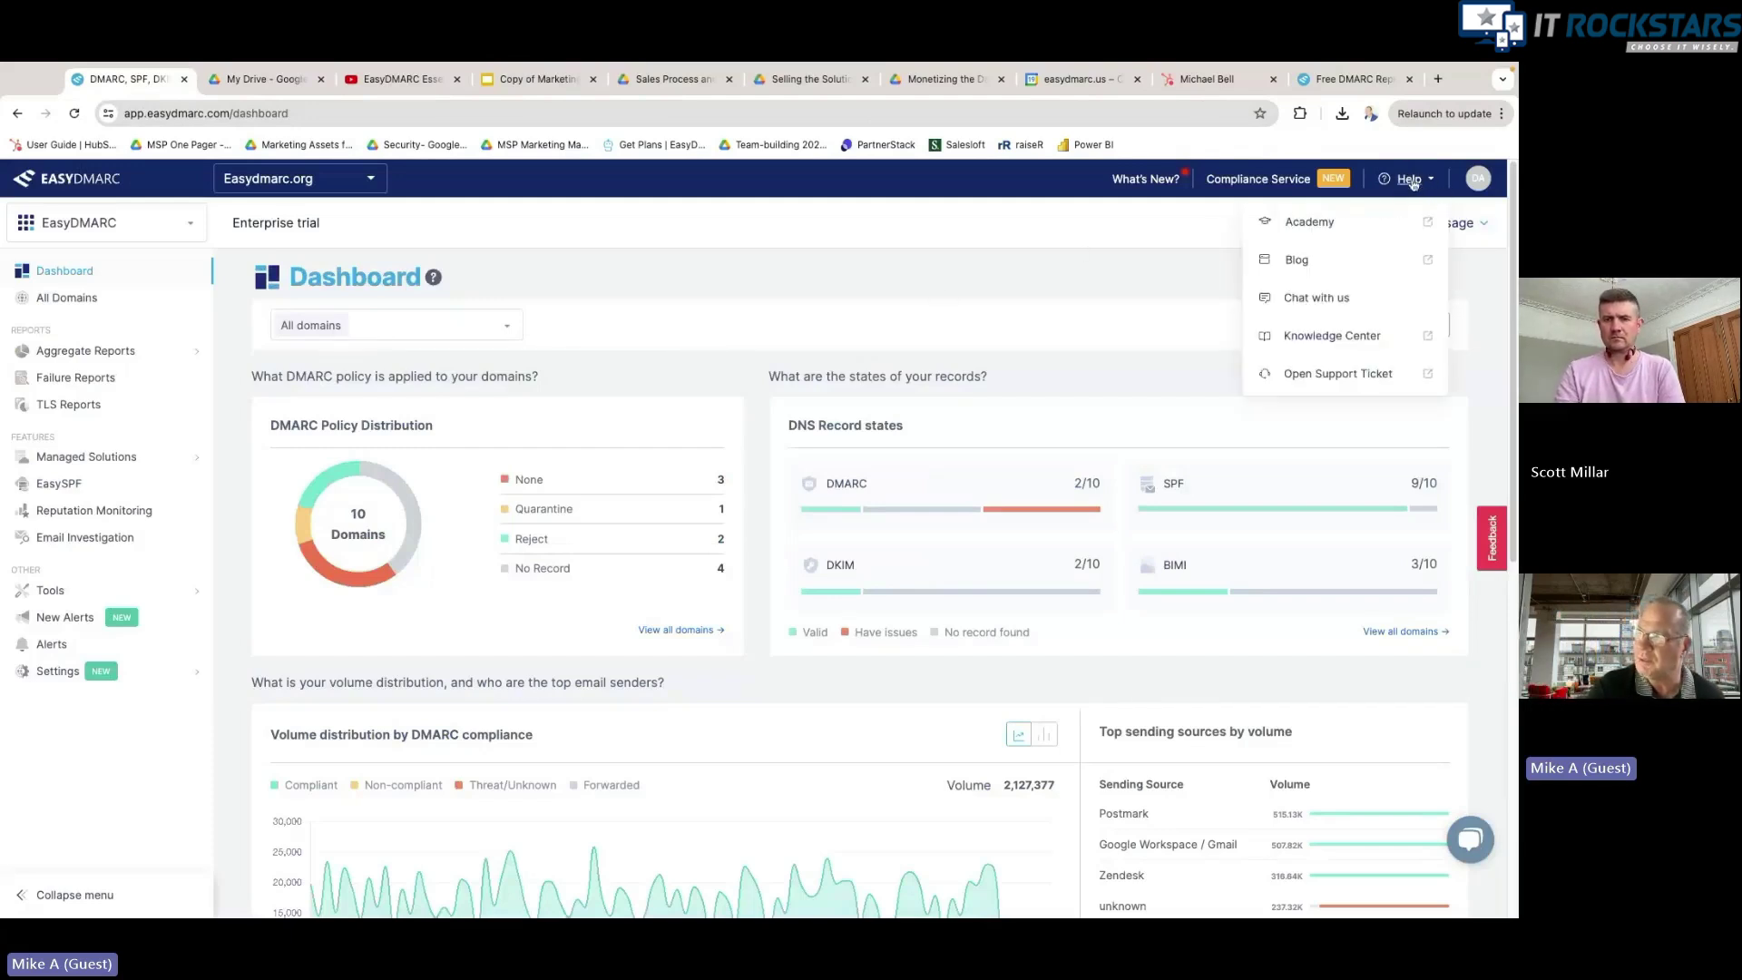
click(1320, 301)
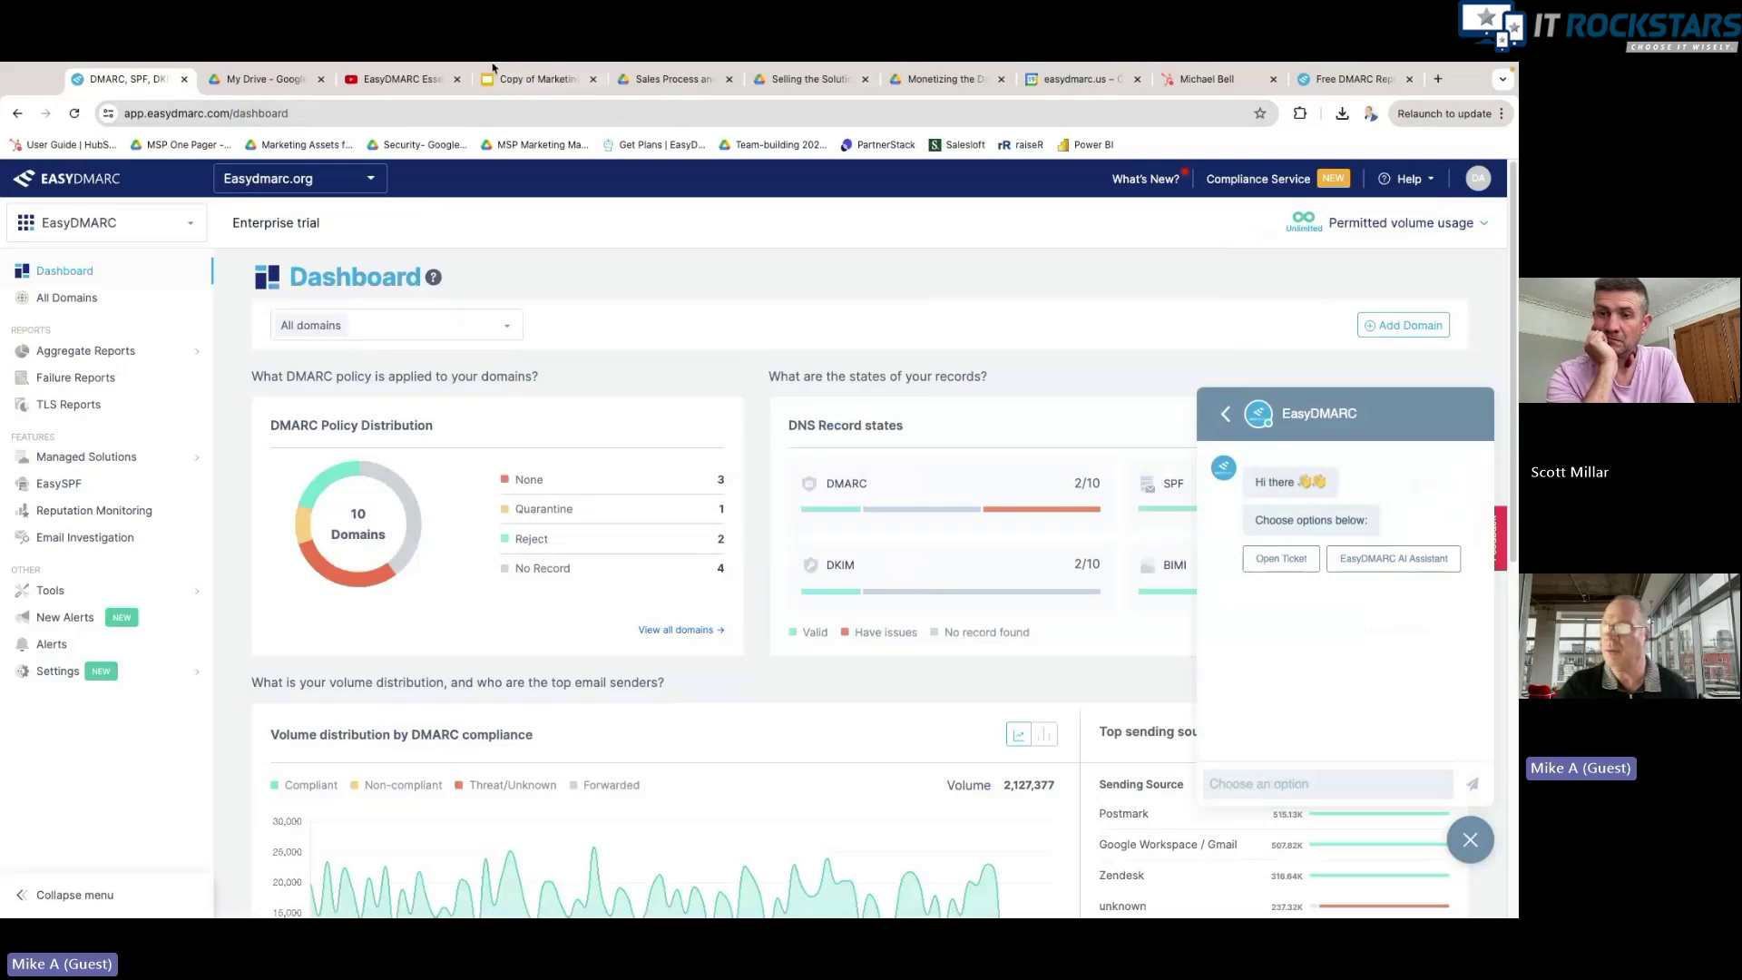
Step: Page through the Marketing Toolkit, Email Boost, Partner Social, Event Pro and Press Release slides
click(543, 80)
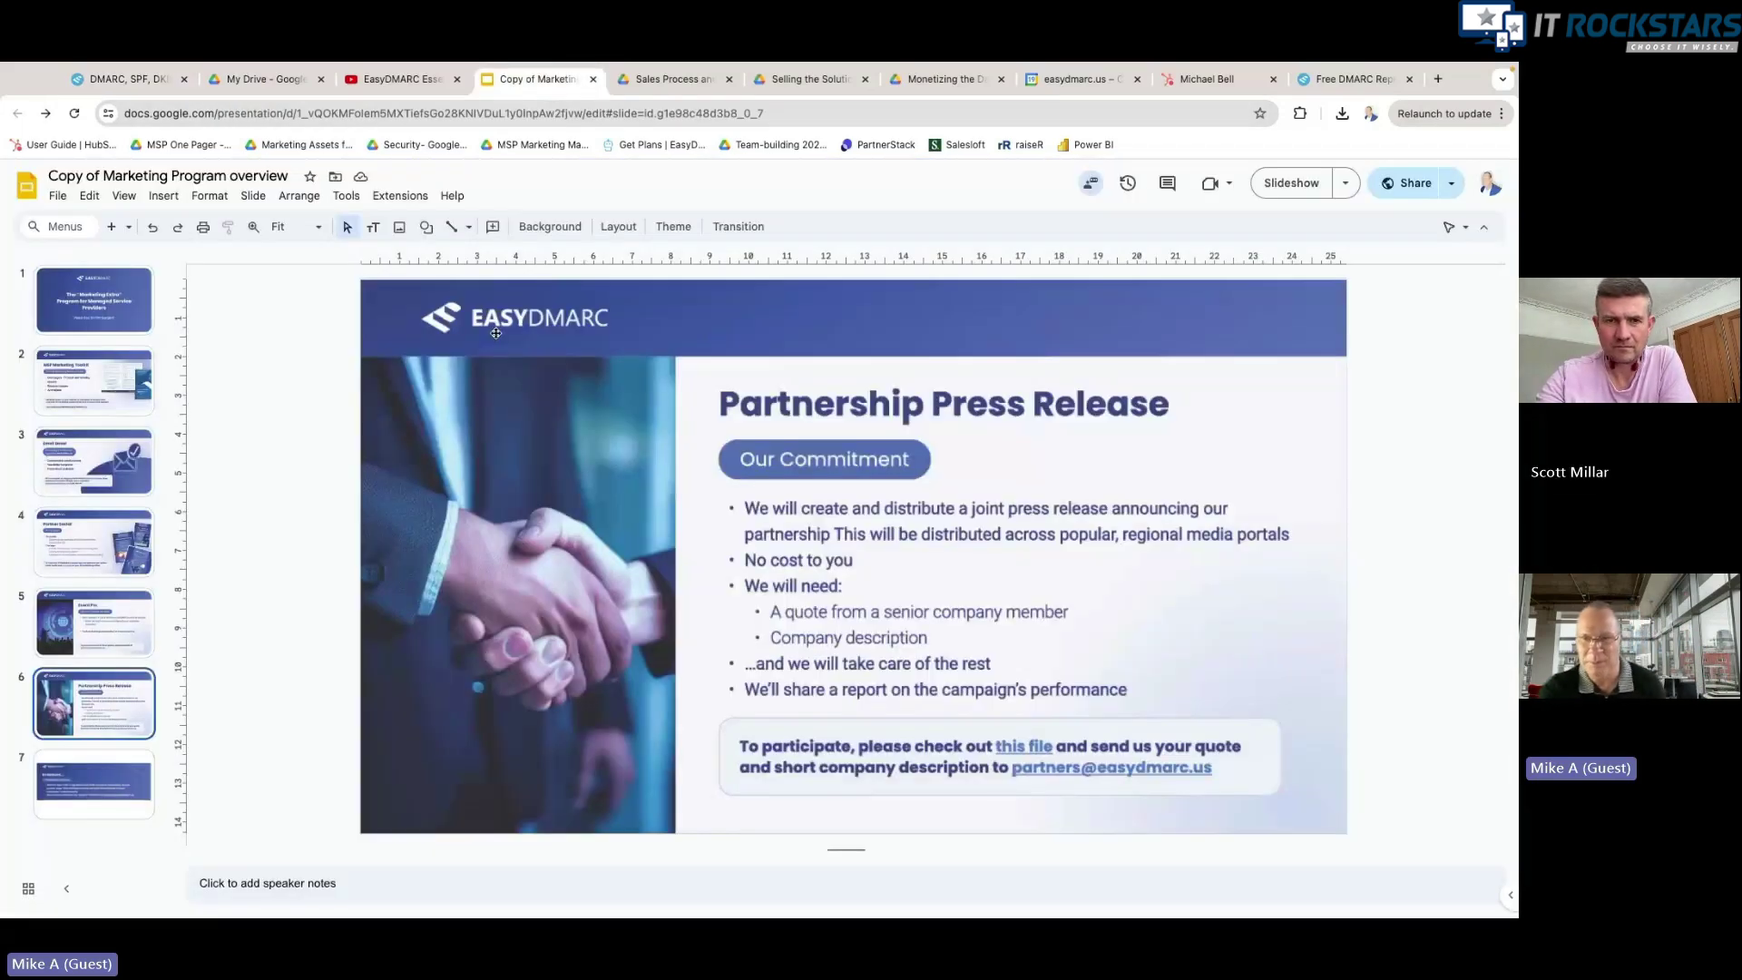
click(118, 379)
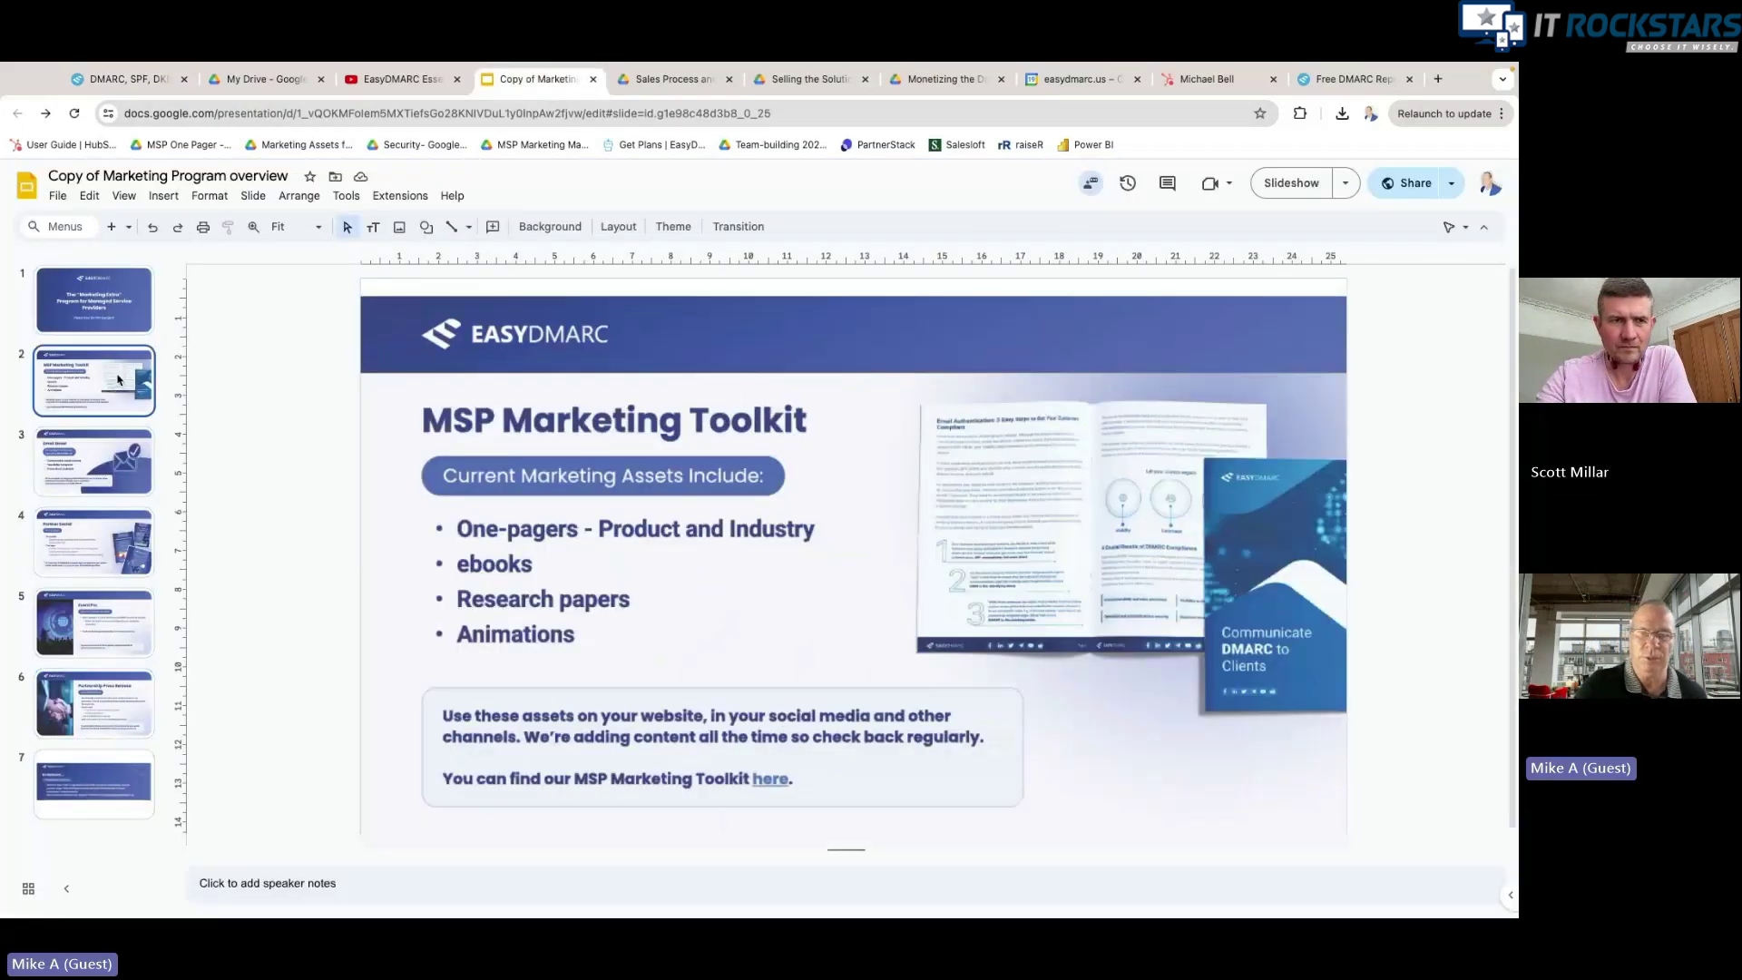
click(110, 463)
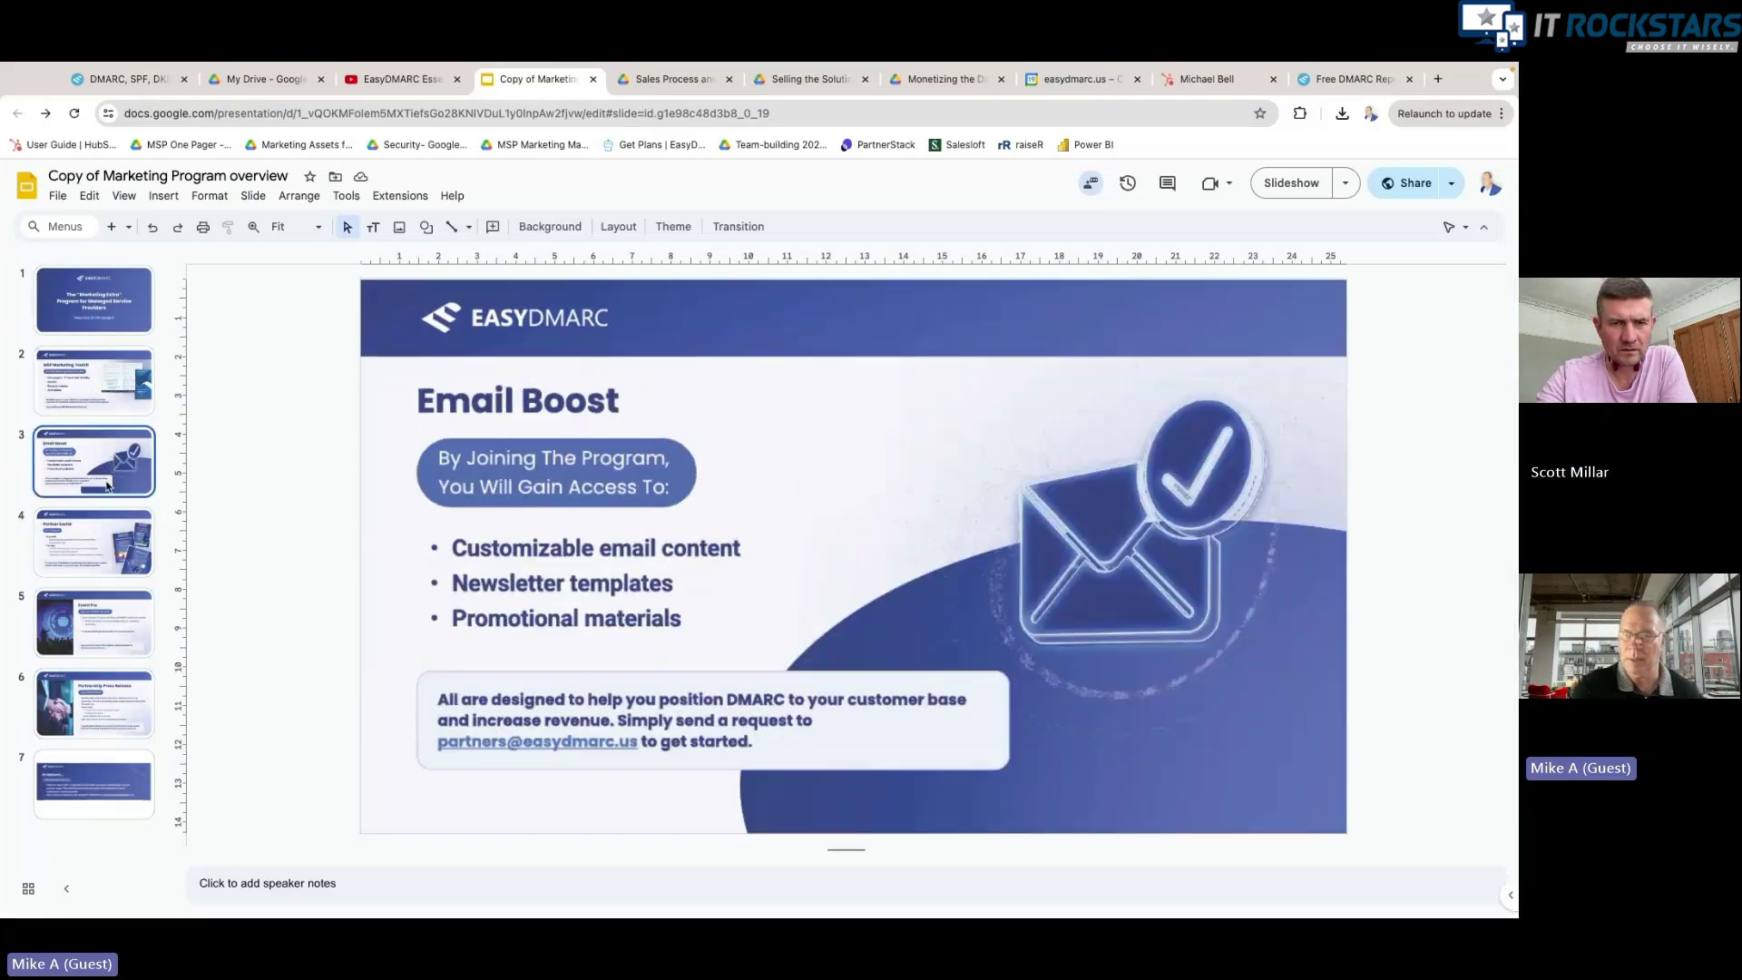
click(106, 549)
click(105, 630)
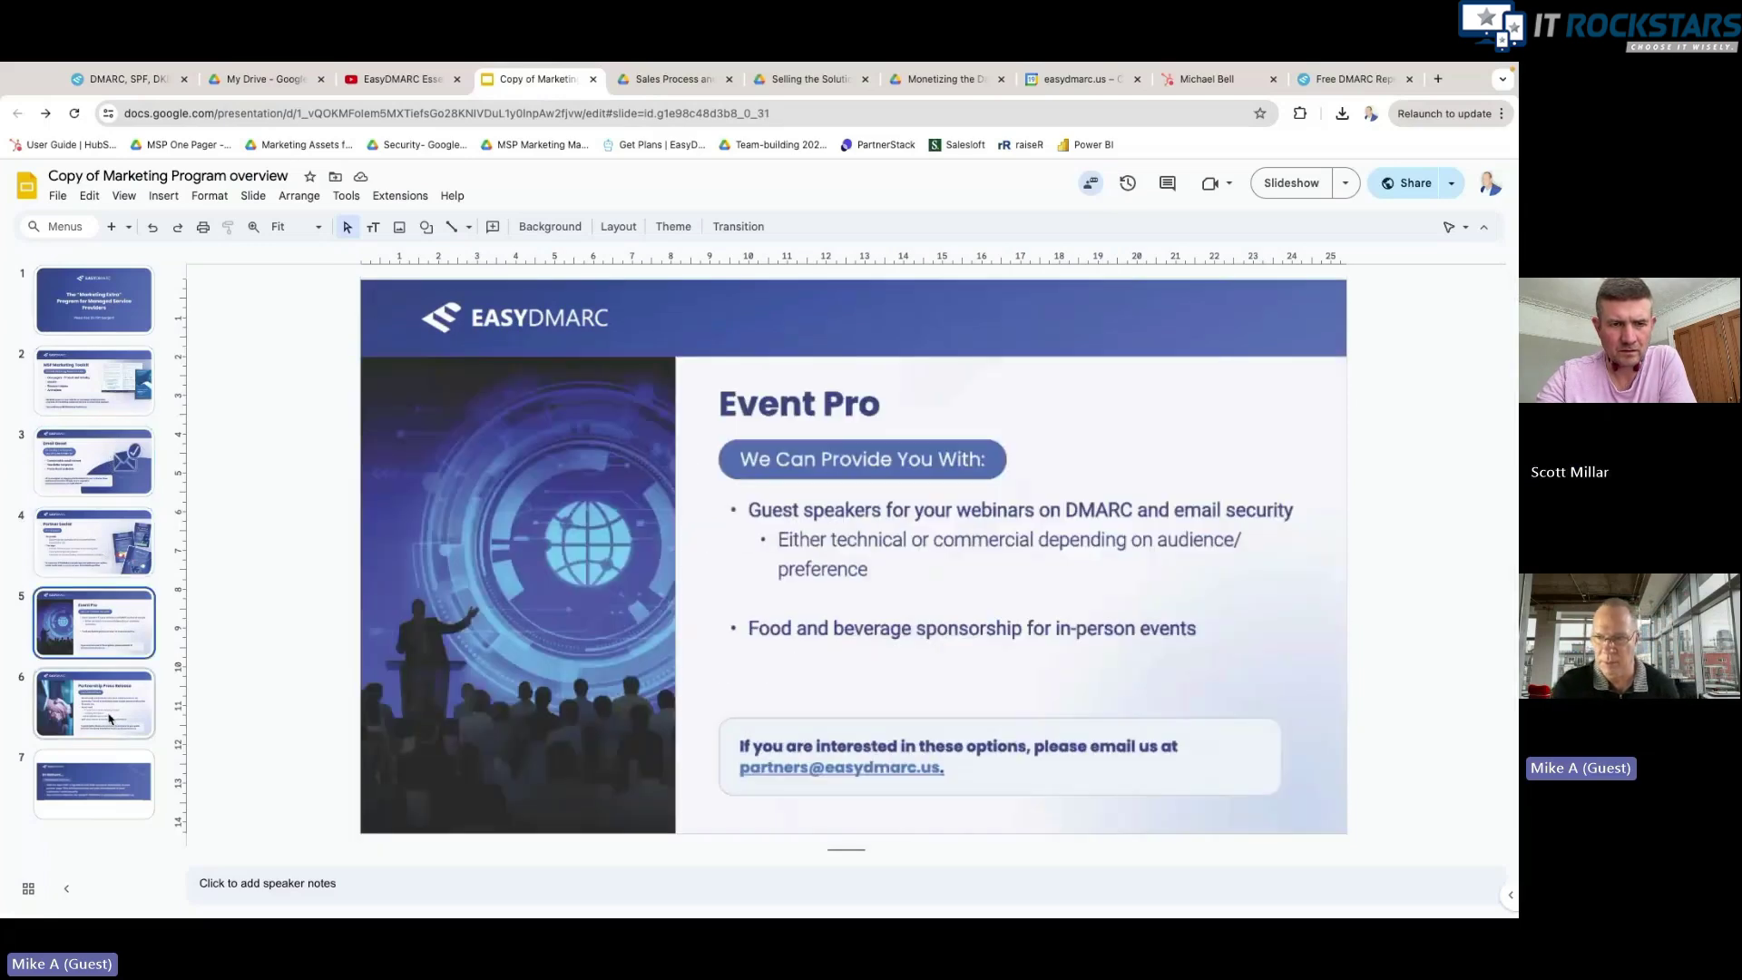
click(109, 718)
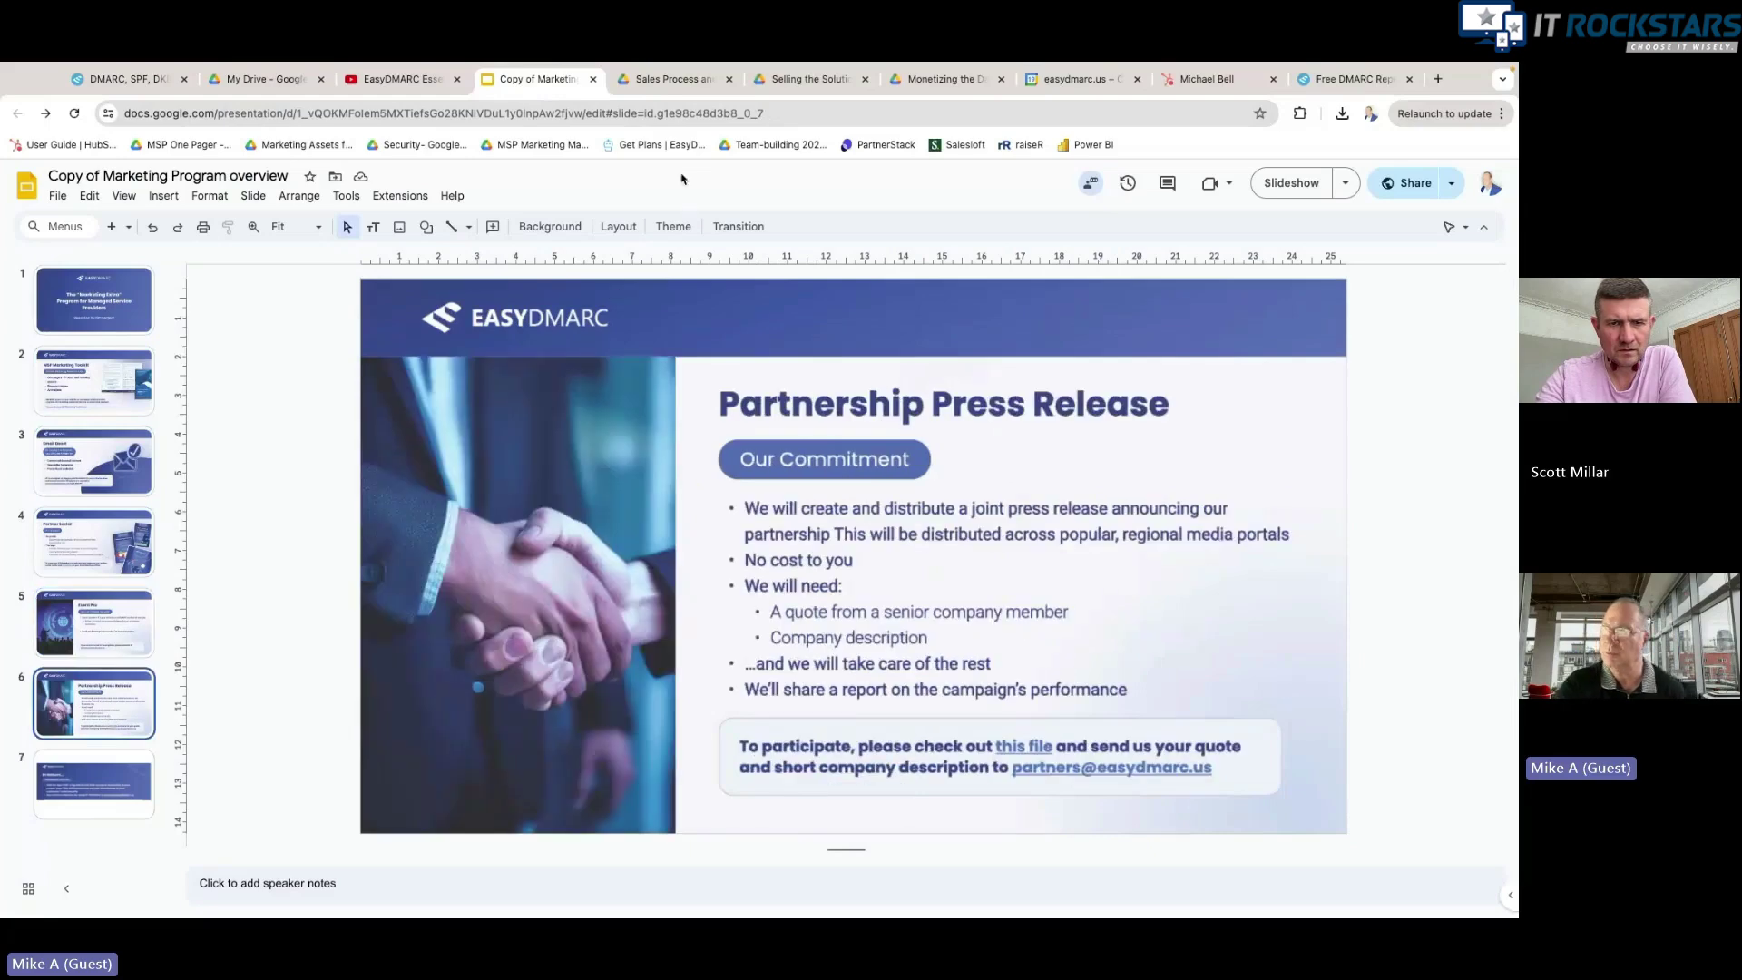
click(667, 80)
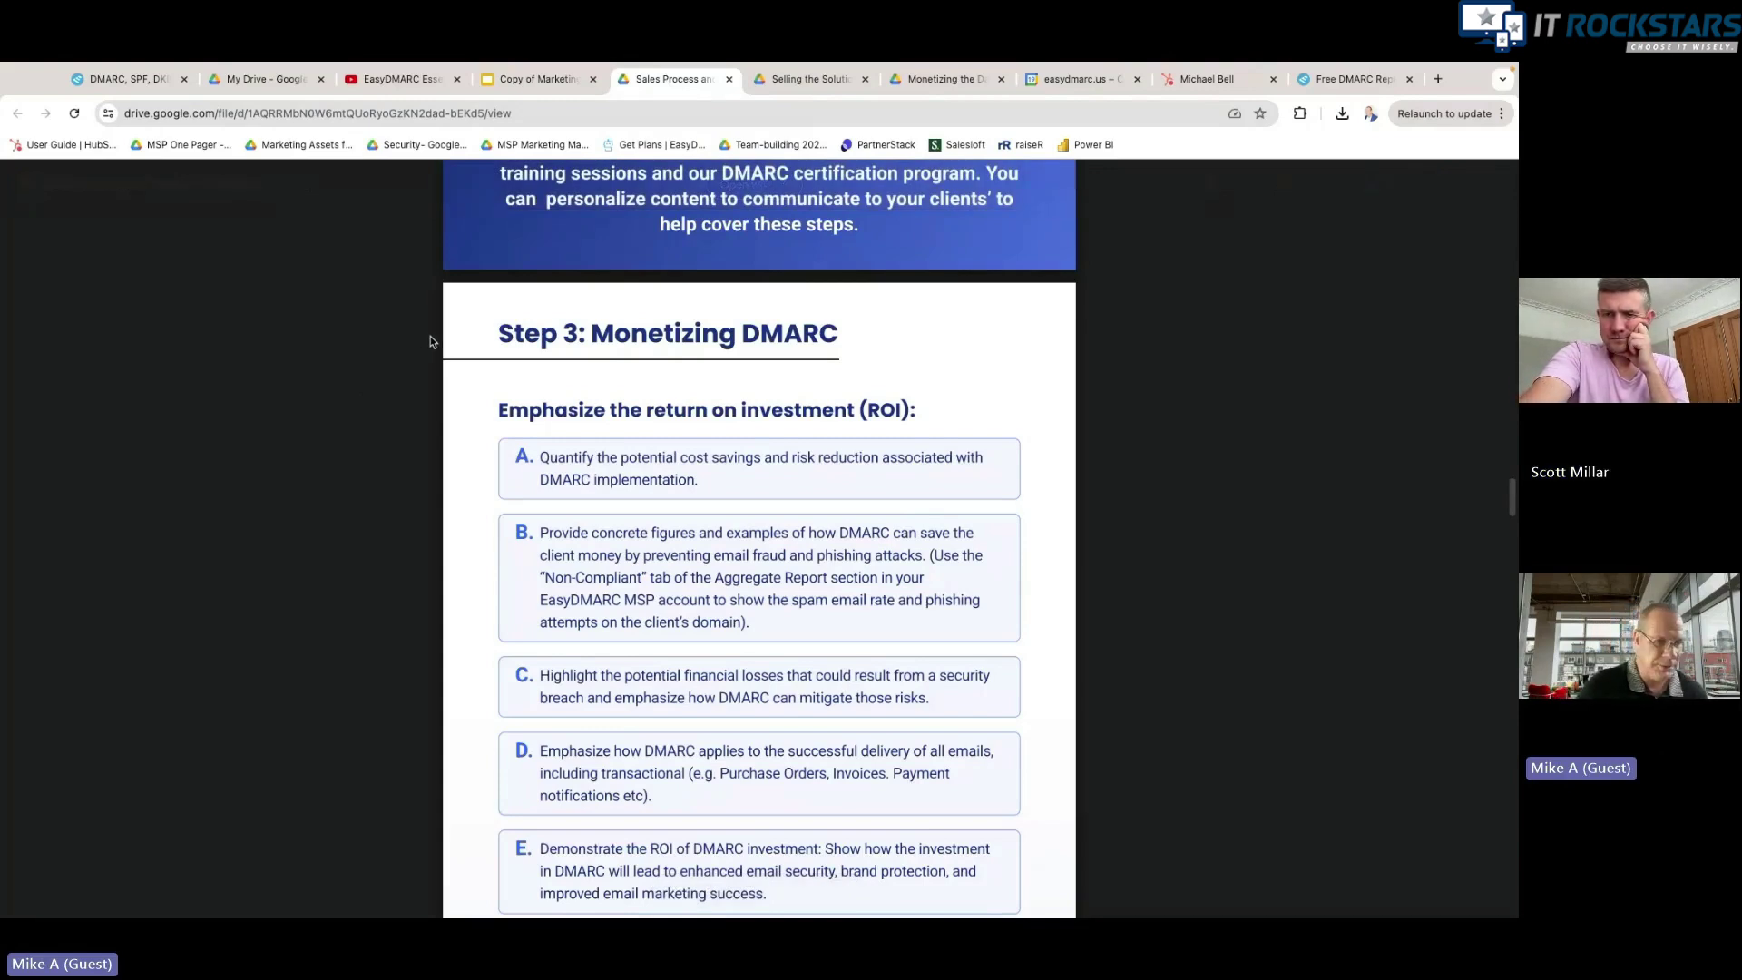
Step: Move on to the next folder of MSP sales materials
click(816, 82)
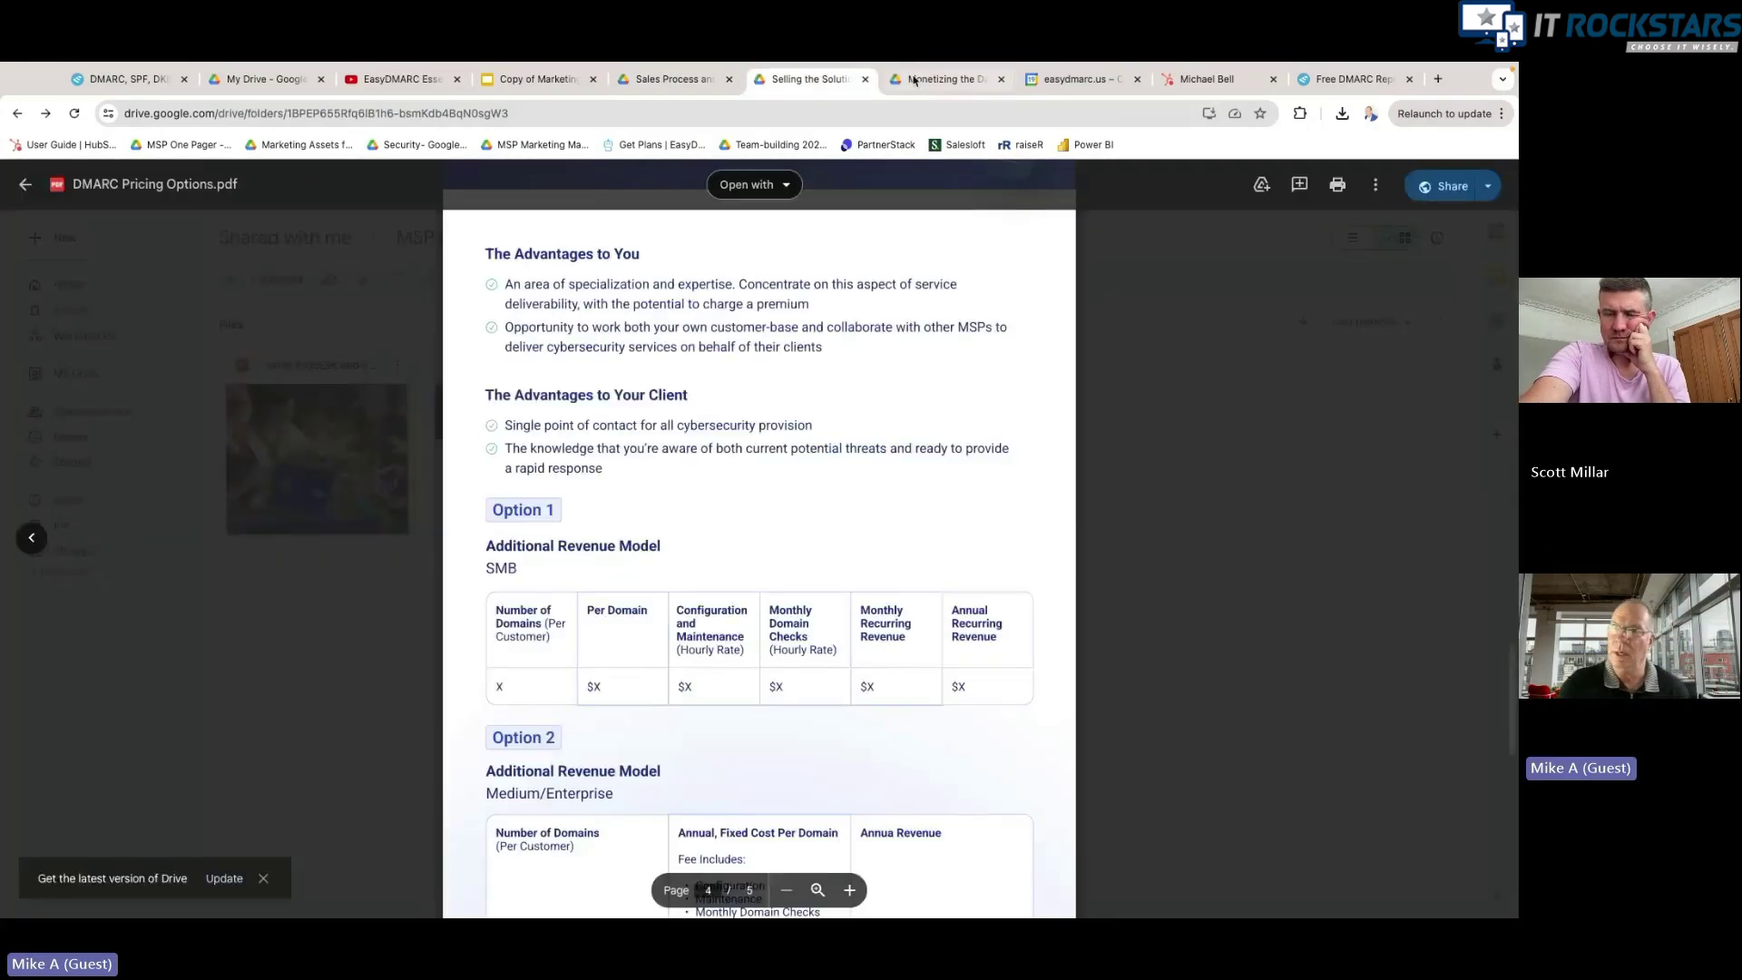
Step: Bring the EasyDMARC dashboard tab back to the front
click(127, 79)
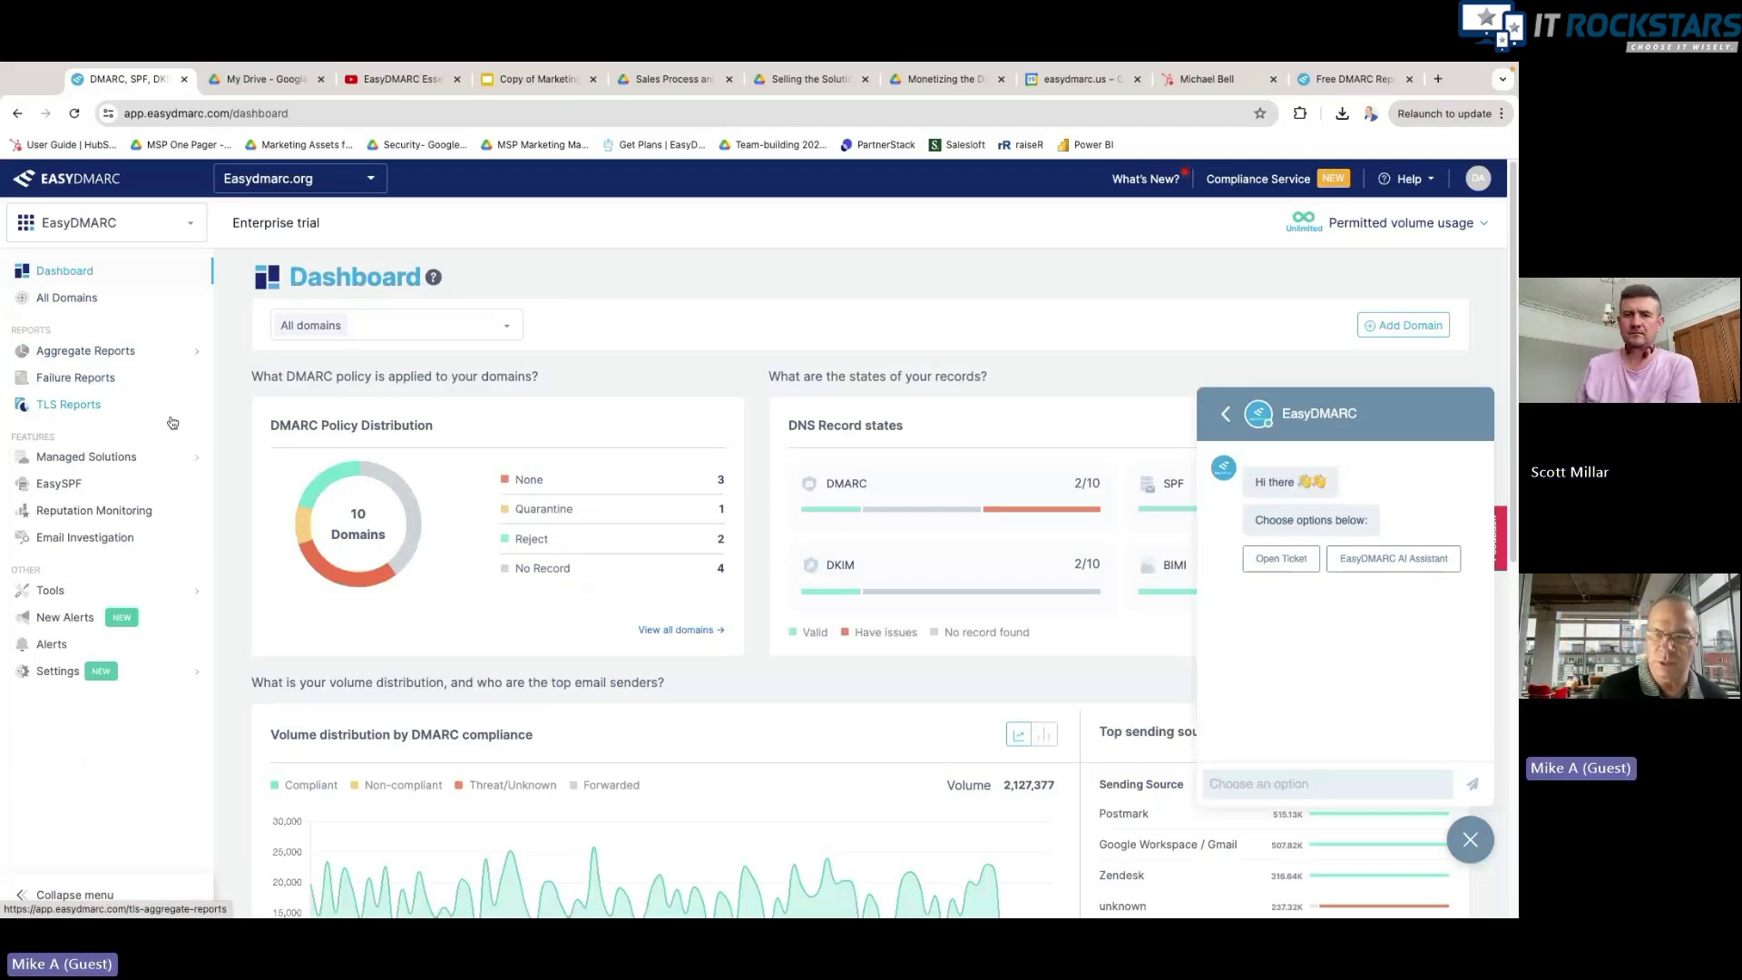
click(1470, 839)
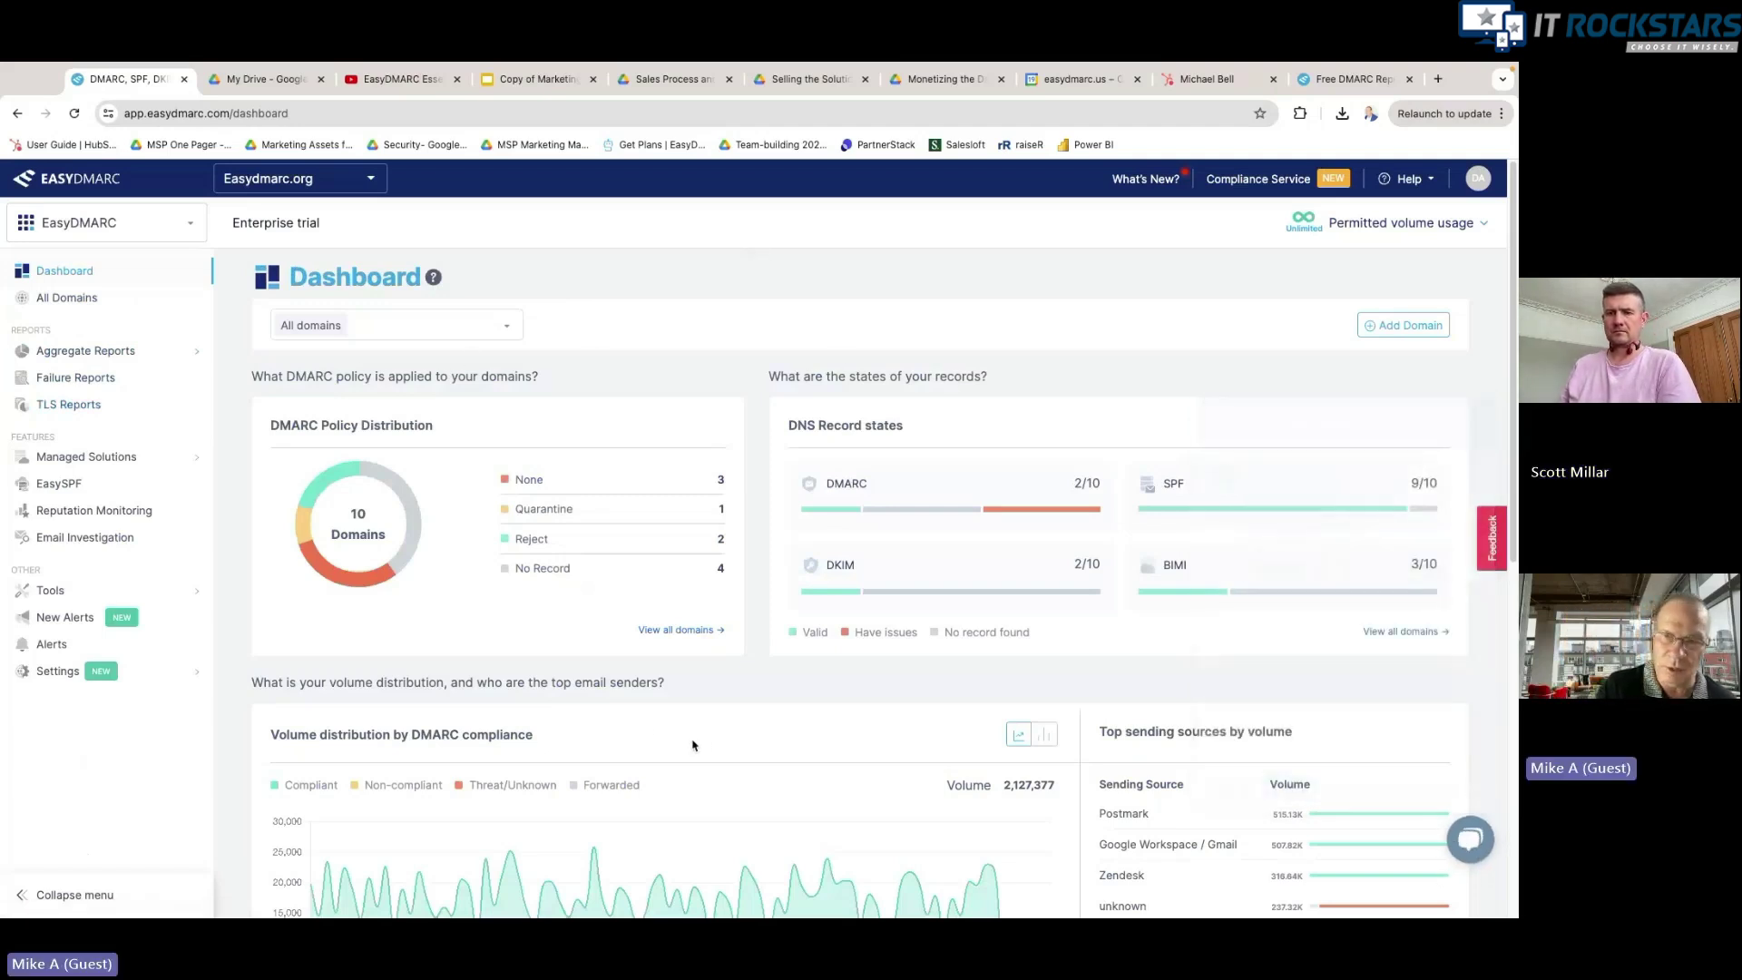